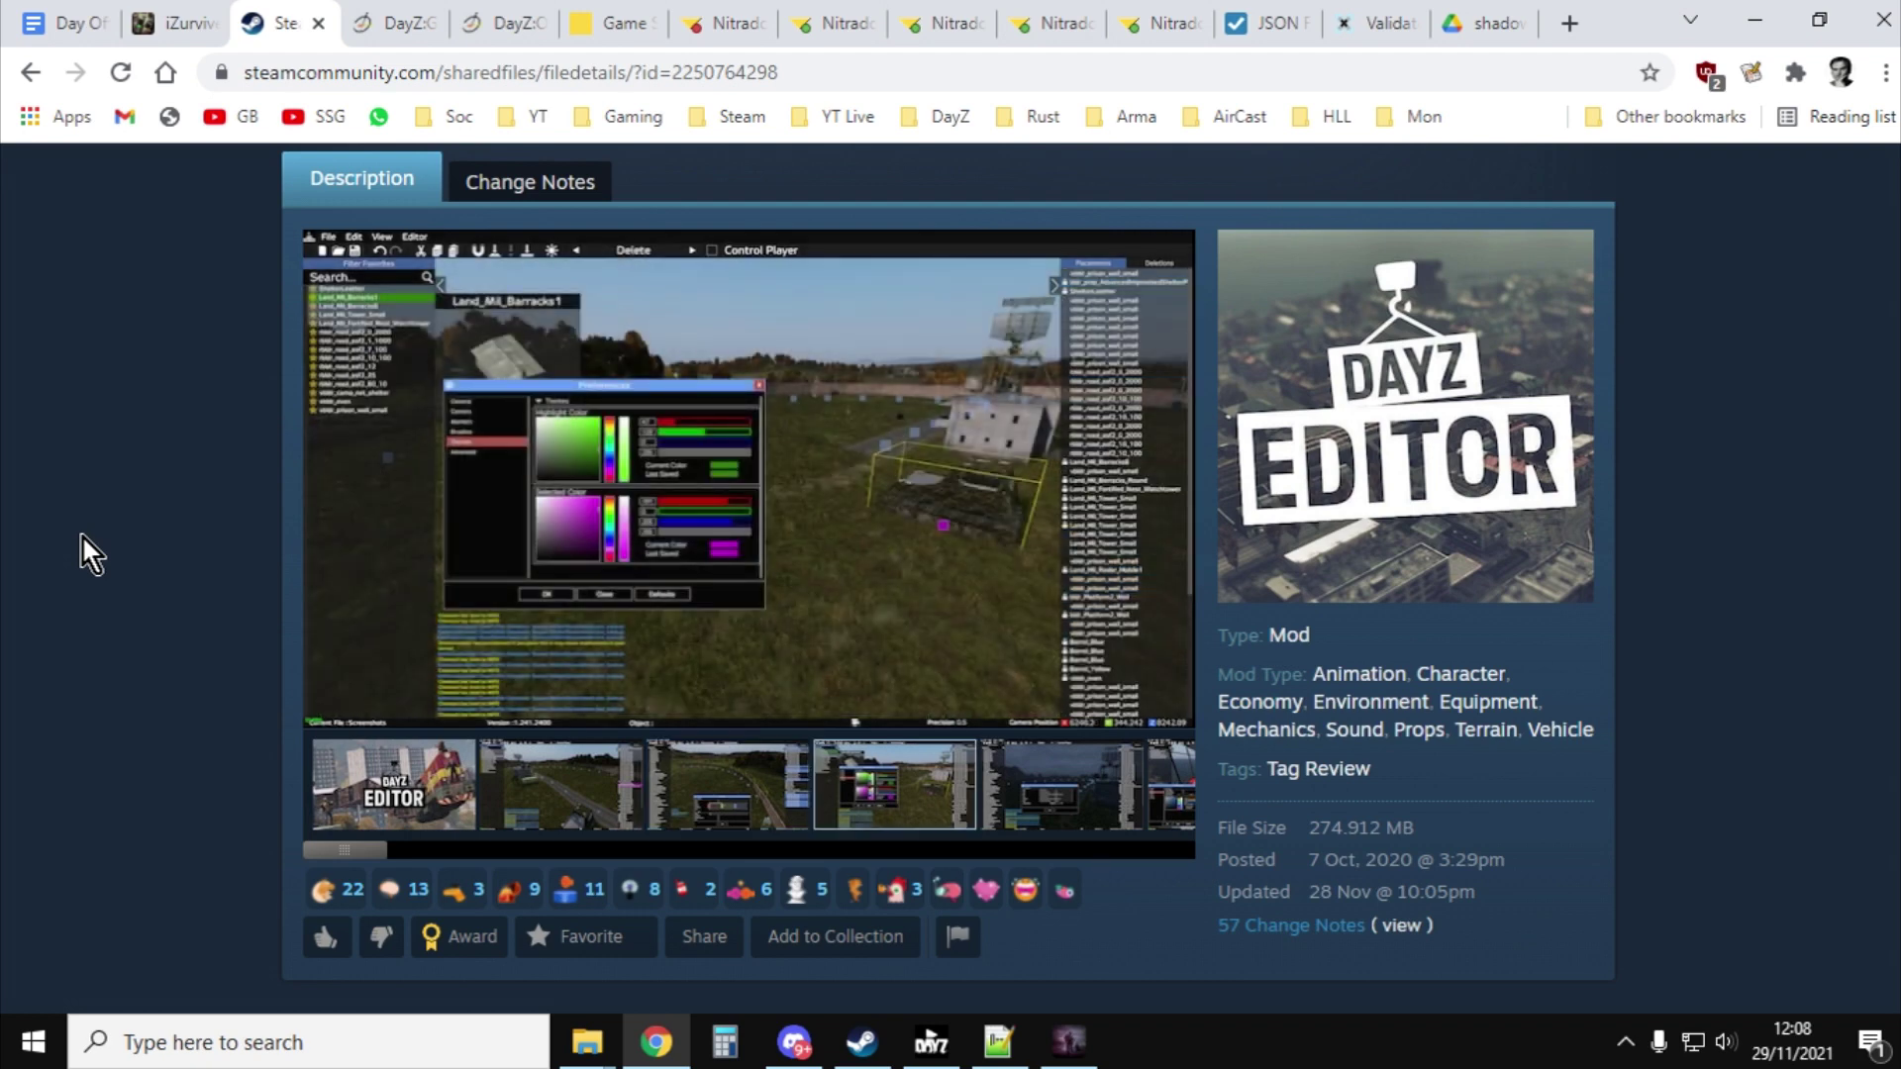
Switch to DayZ Editor and examine the placed pub, sheds and greenhouses beside the lake from several angles.
click(1069, 1038)
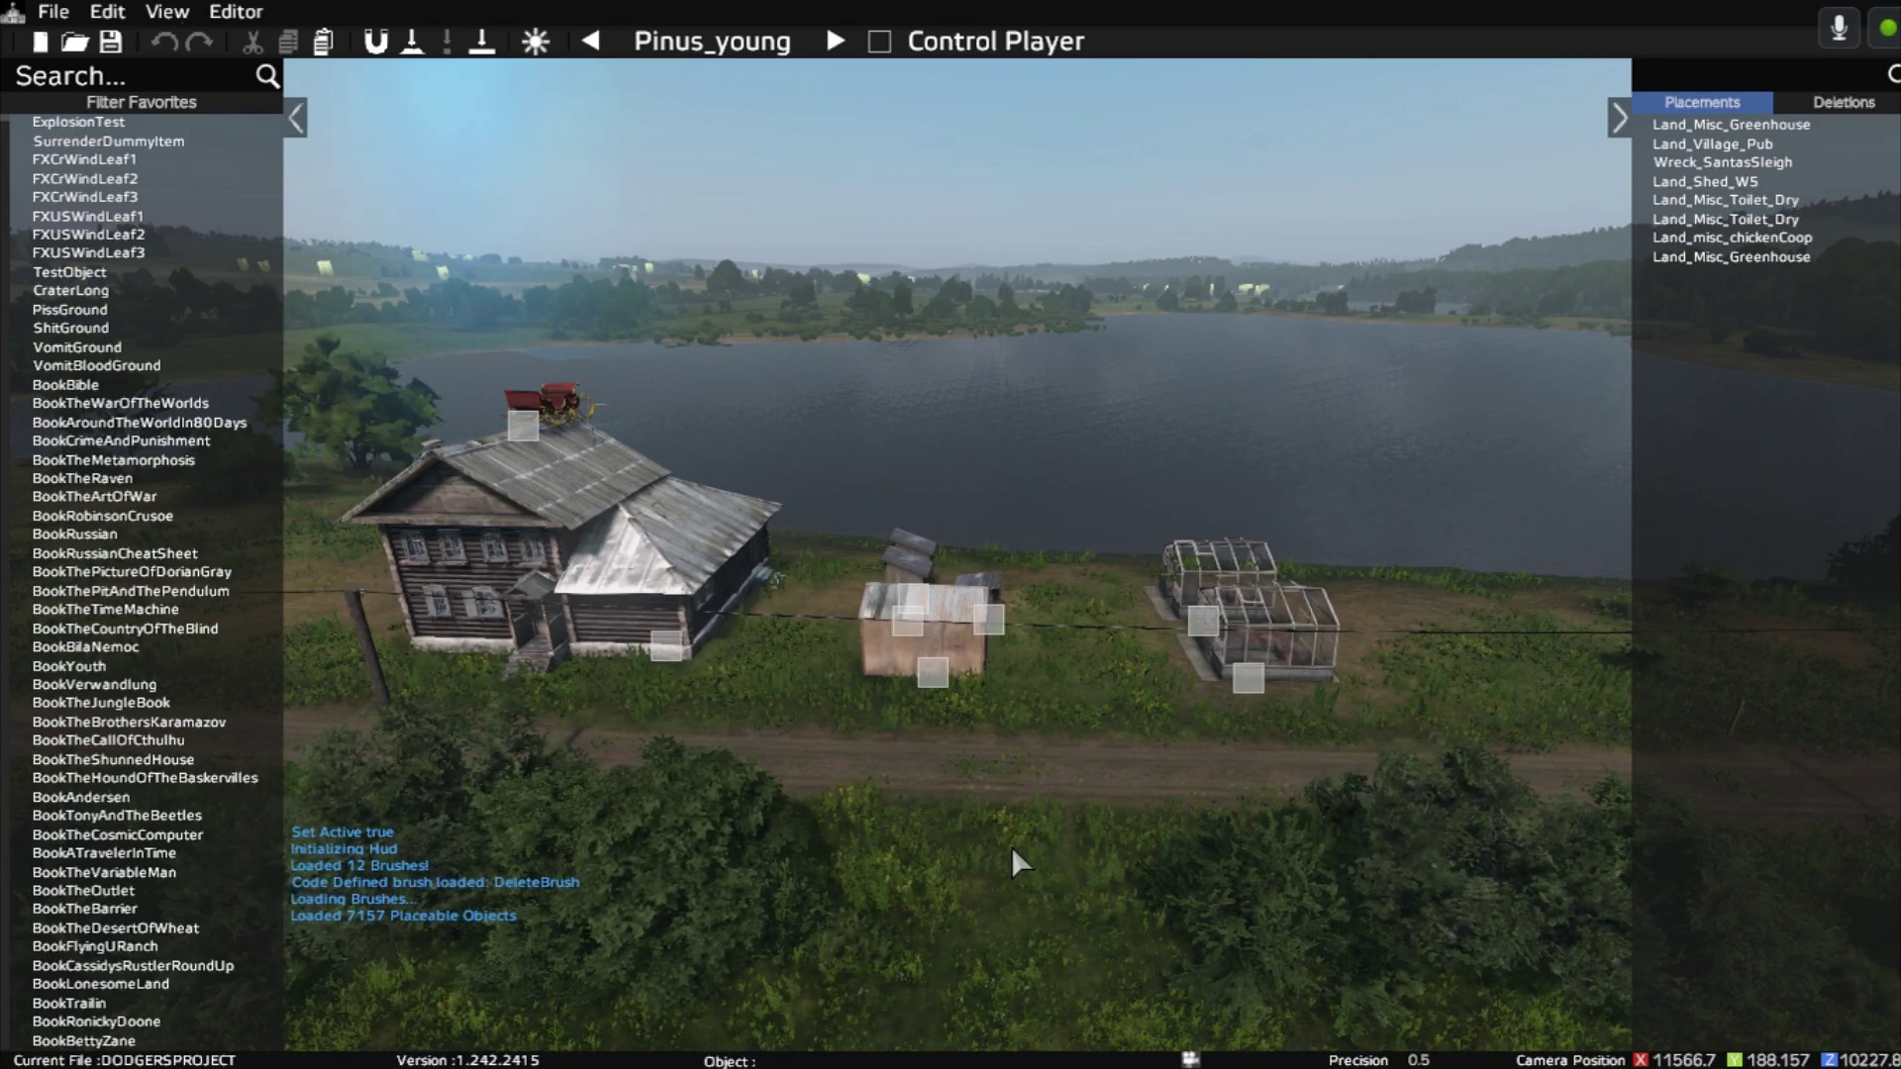
key(a)
key(d)
middle_drag(1033, 789, 890, 792)
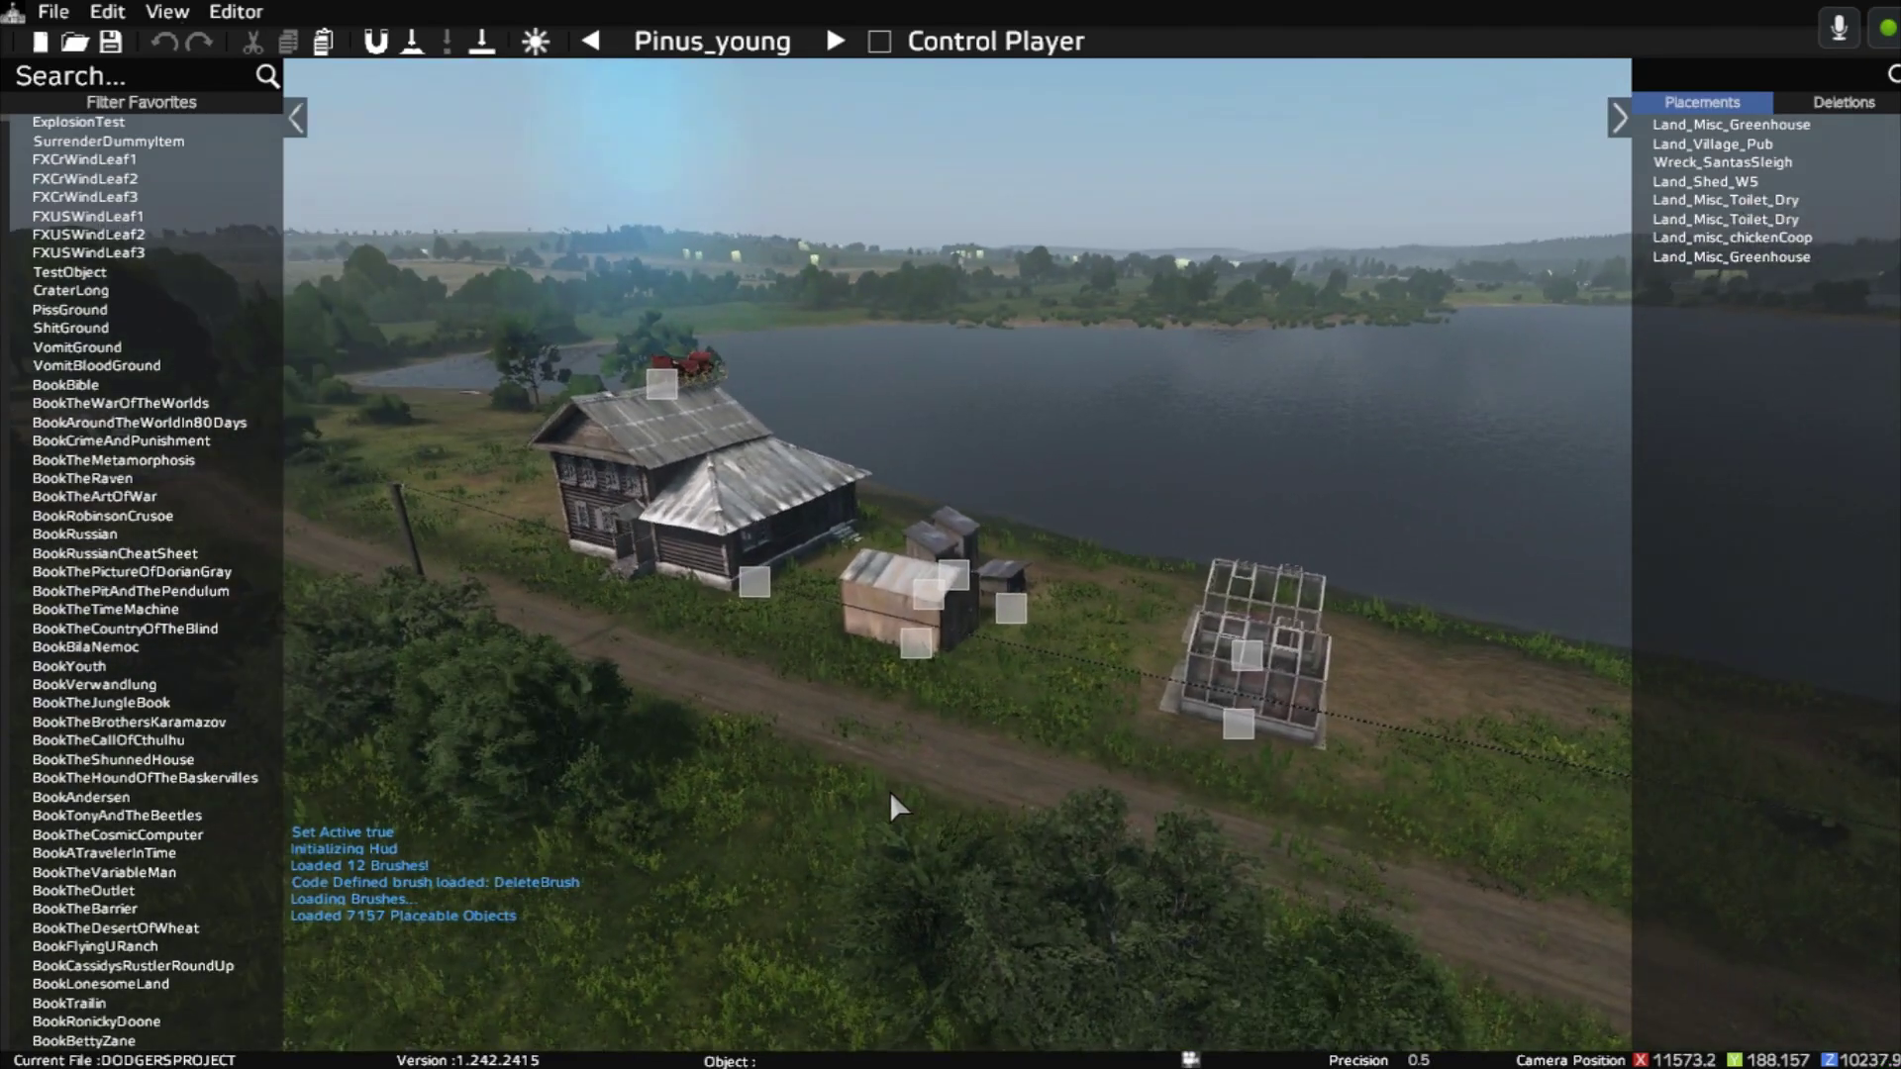
key(d)
key(w)
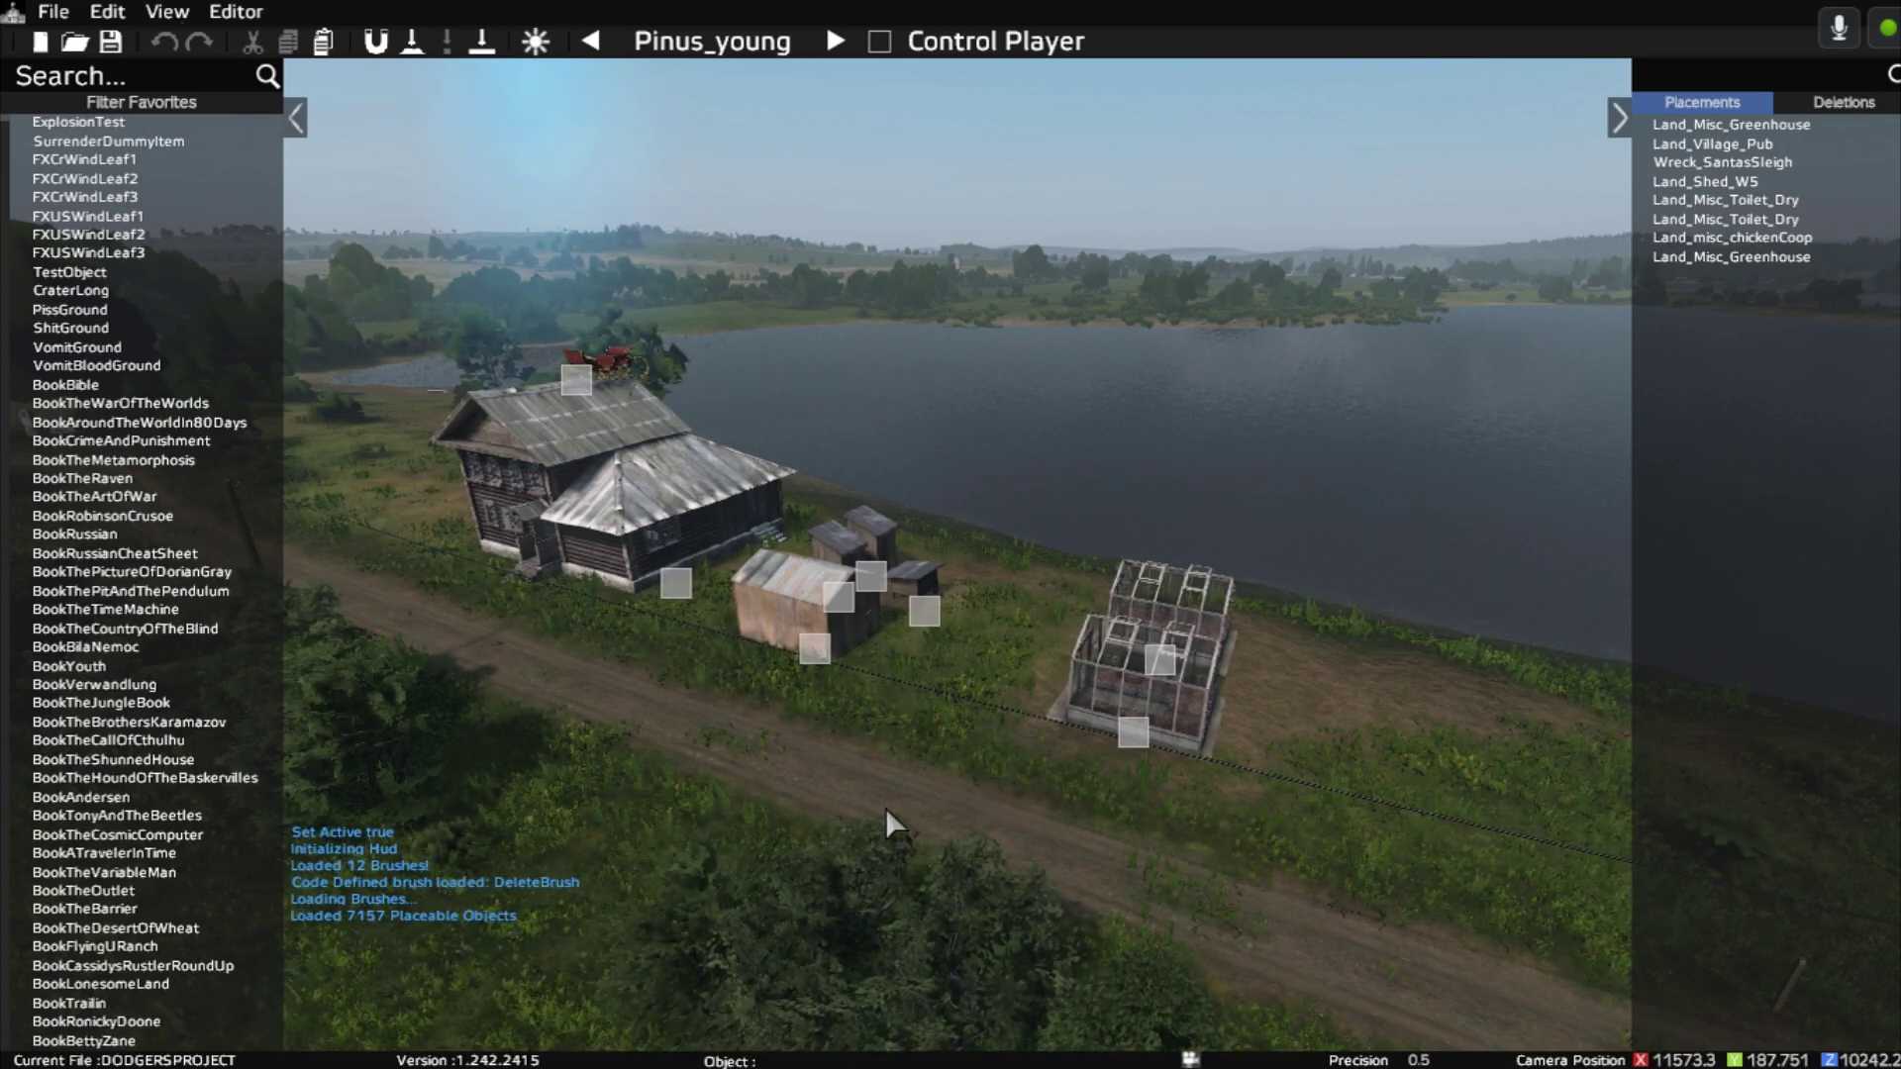
key(a)
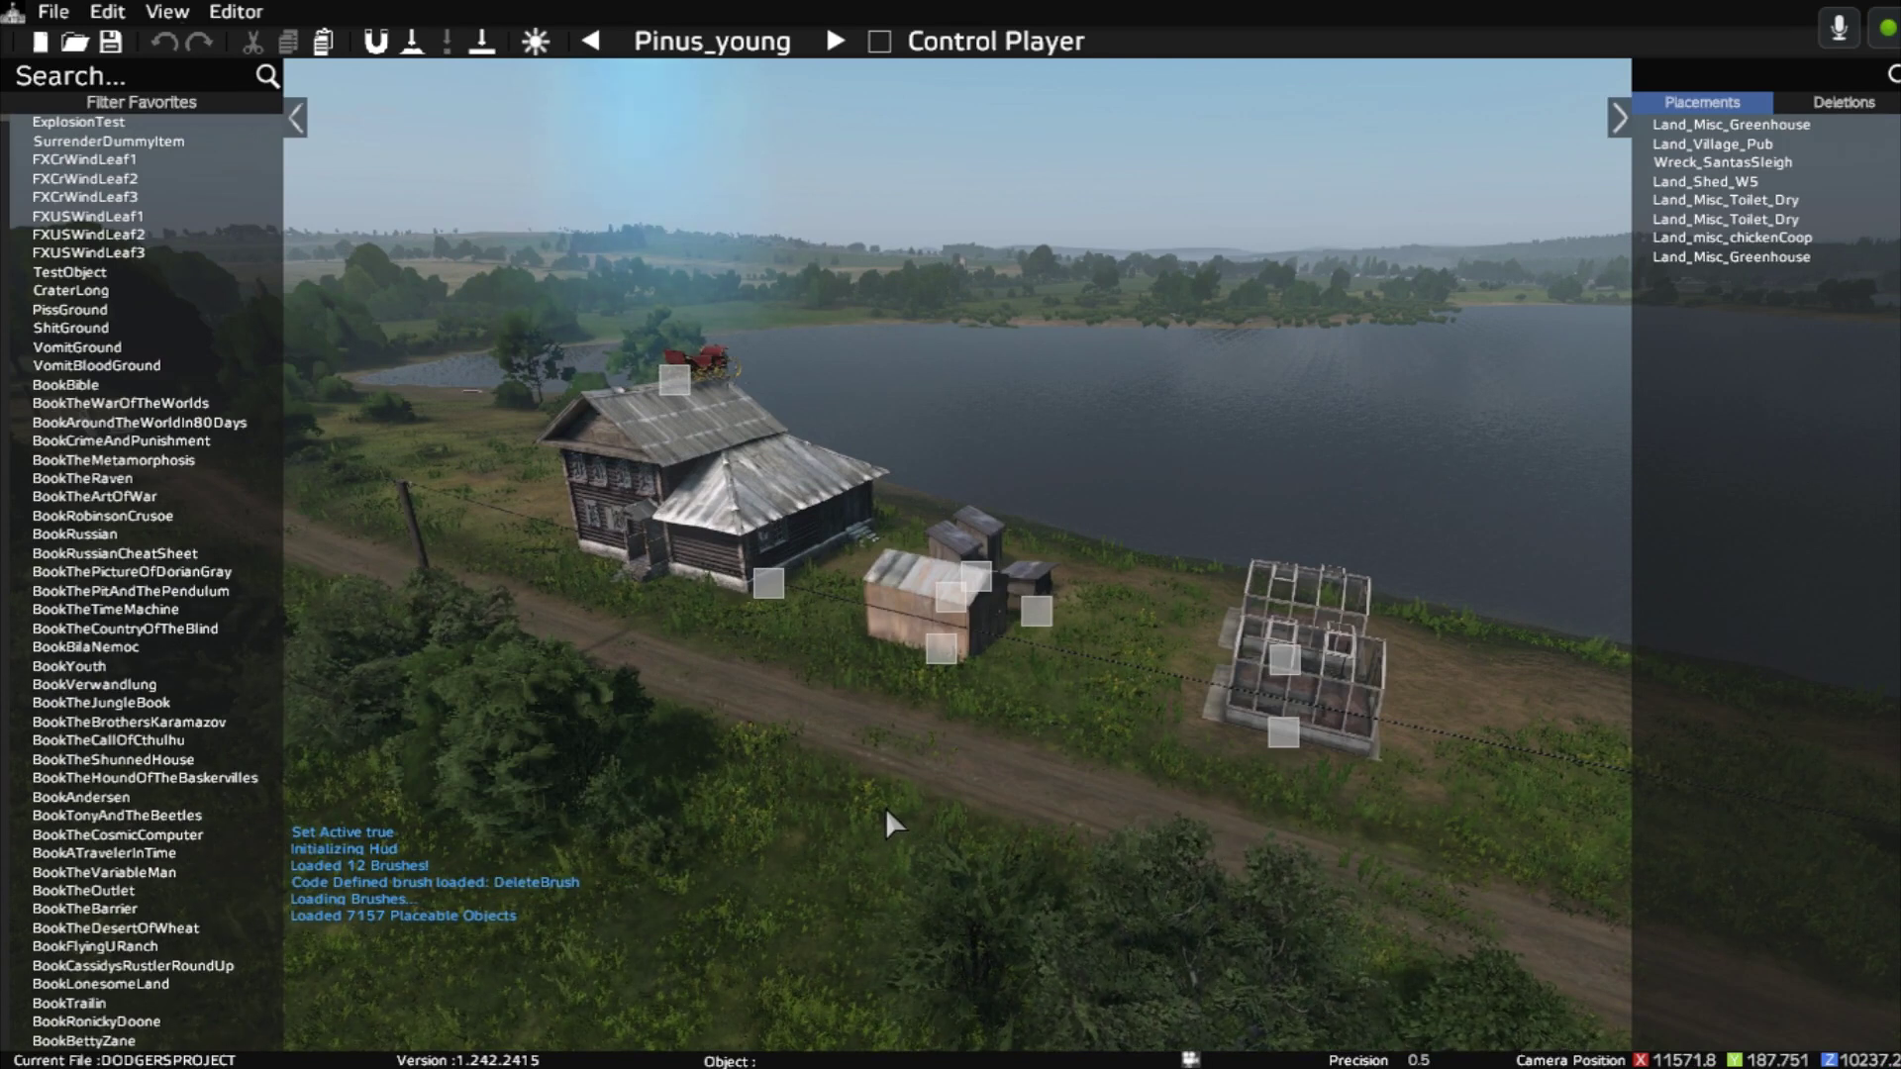
key(w)
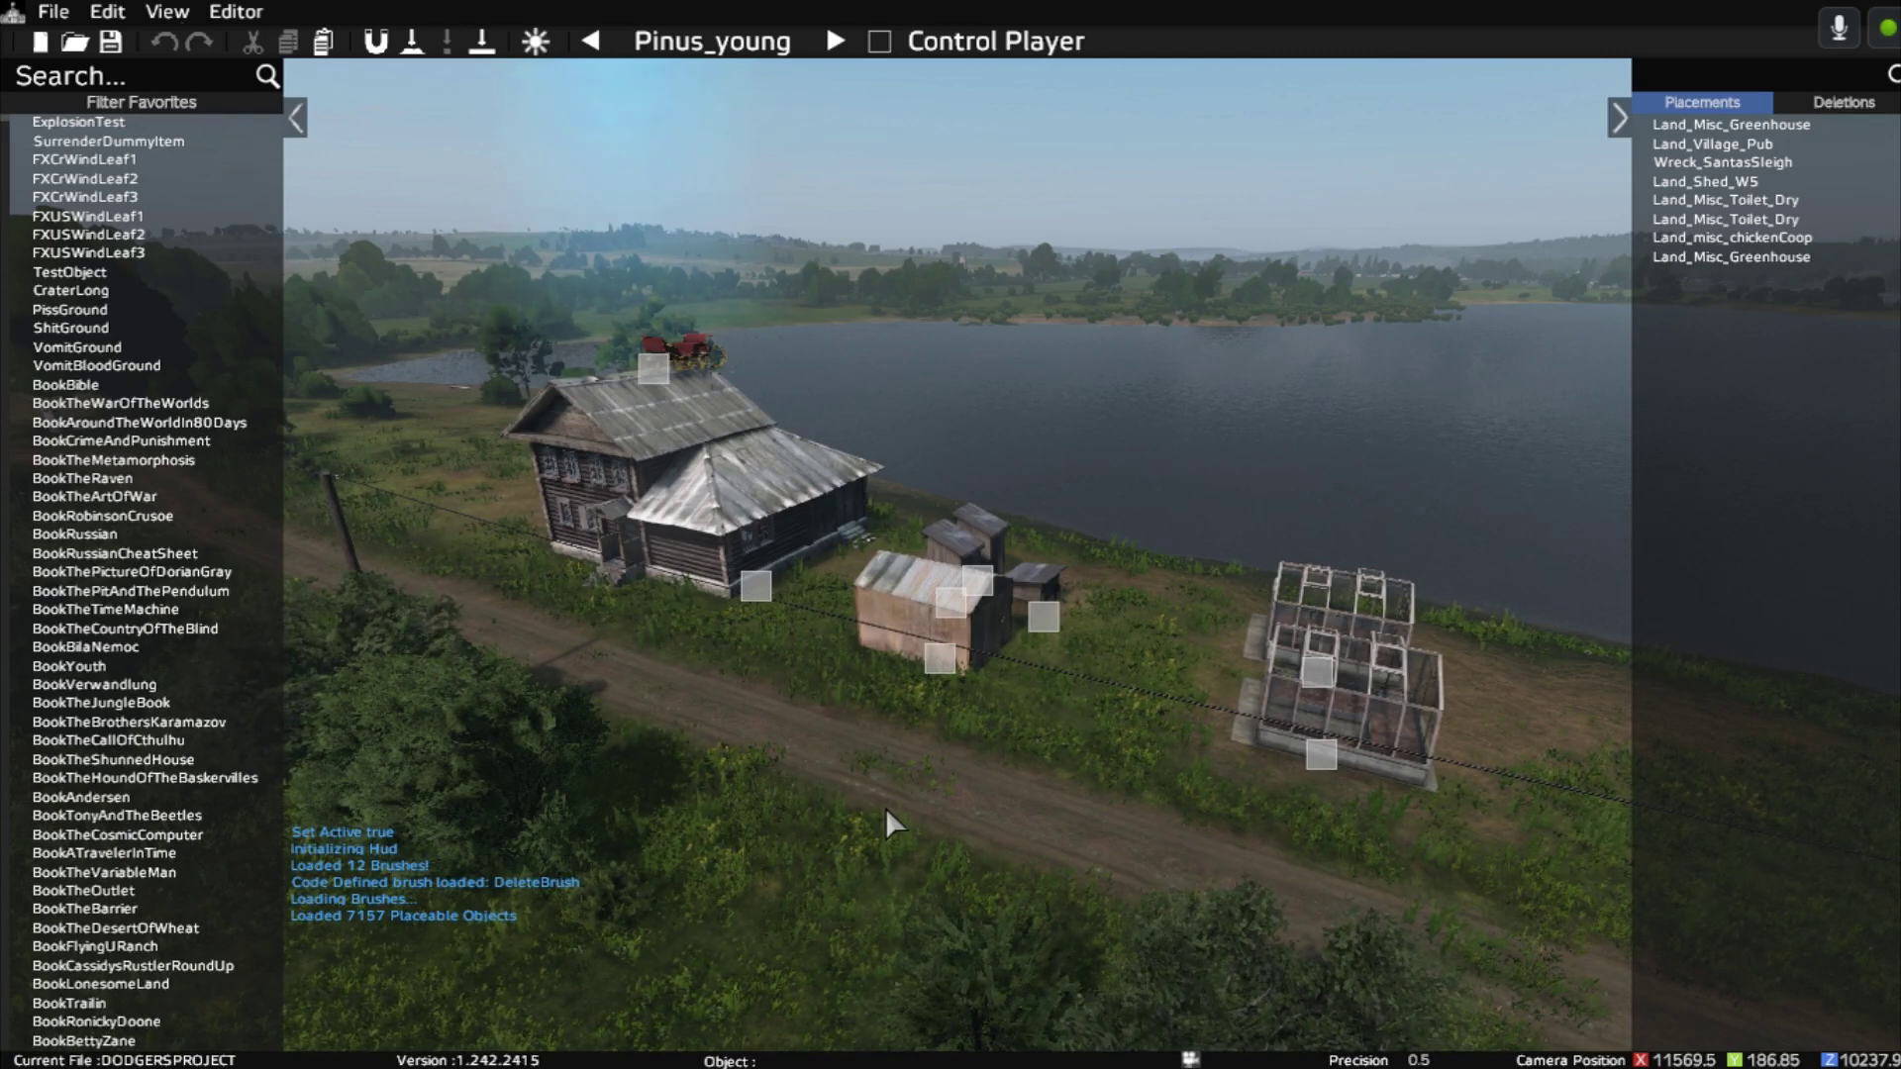
key(w)
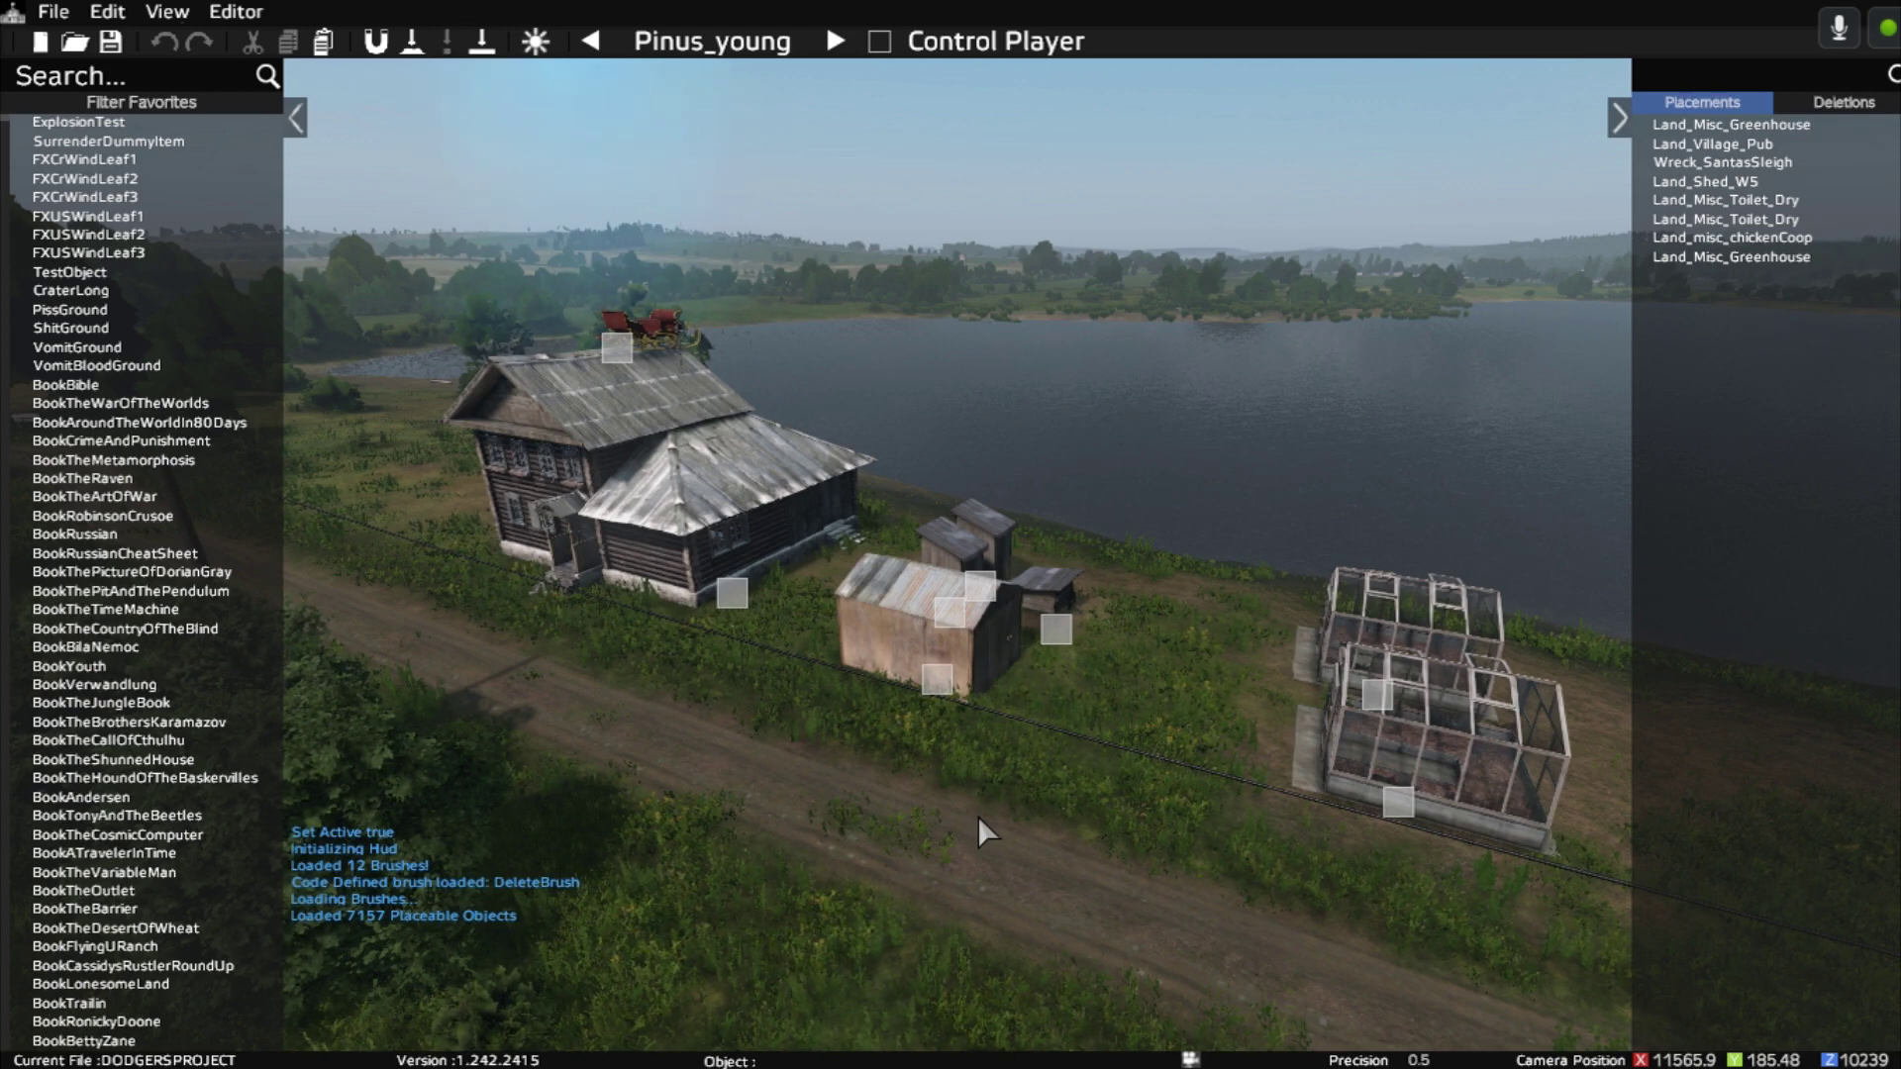
Save the project, and open the Object Spawner (*.json) export dialog and close it without exporting.
key(ctrl+s)
click(50, 14)
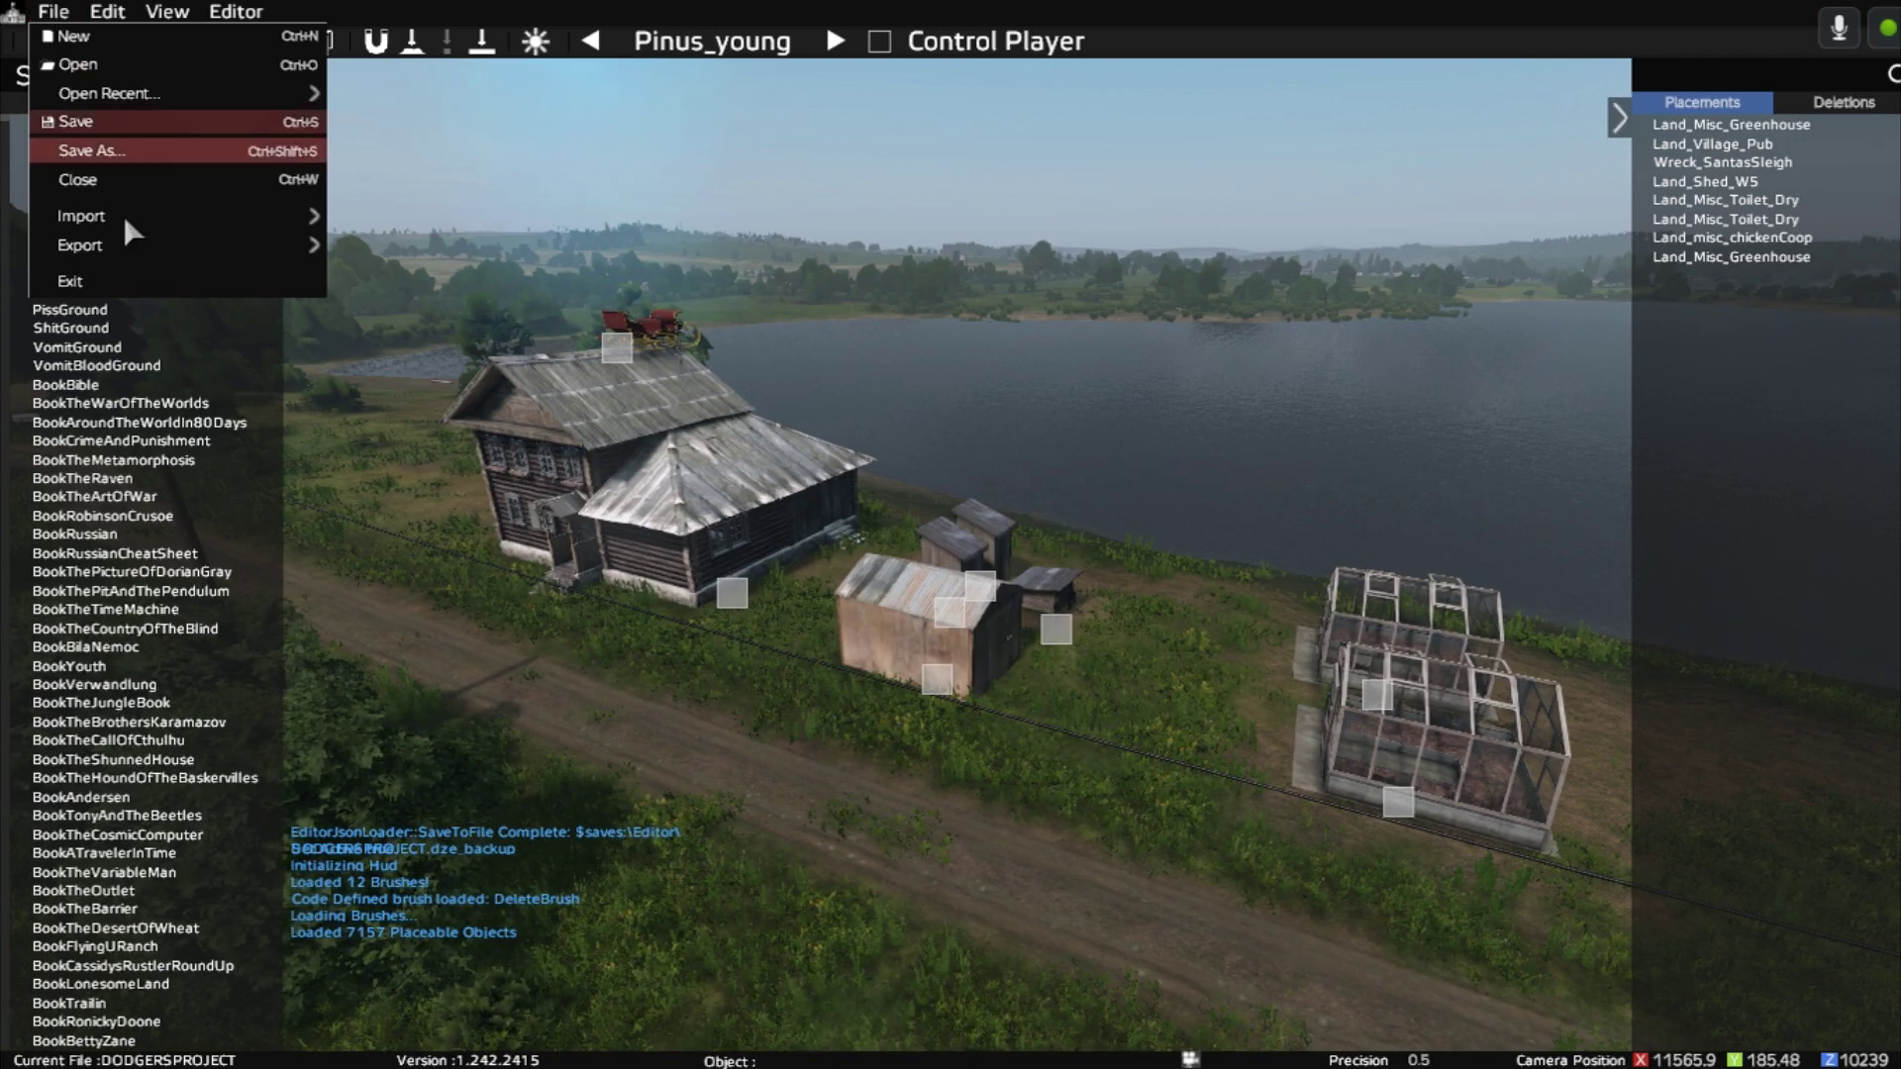
mouse_move(136, 244)
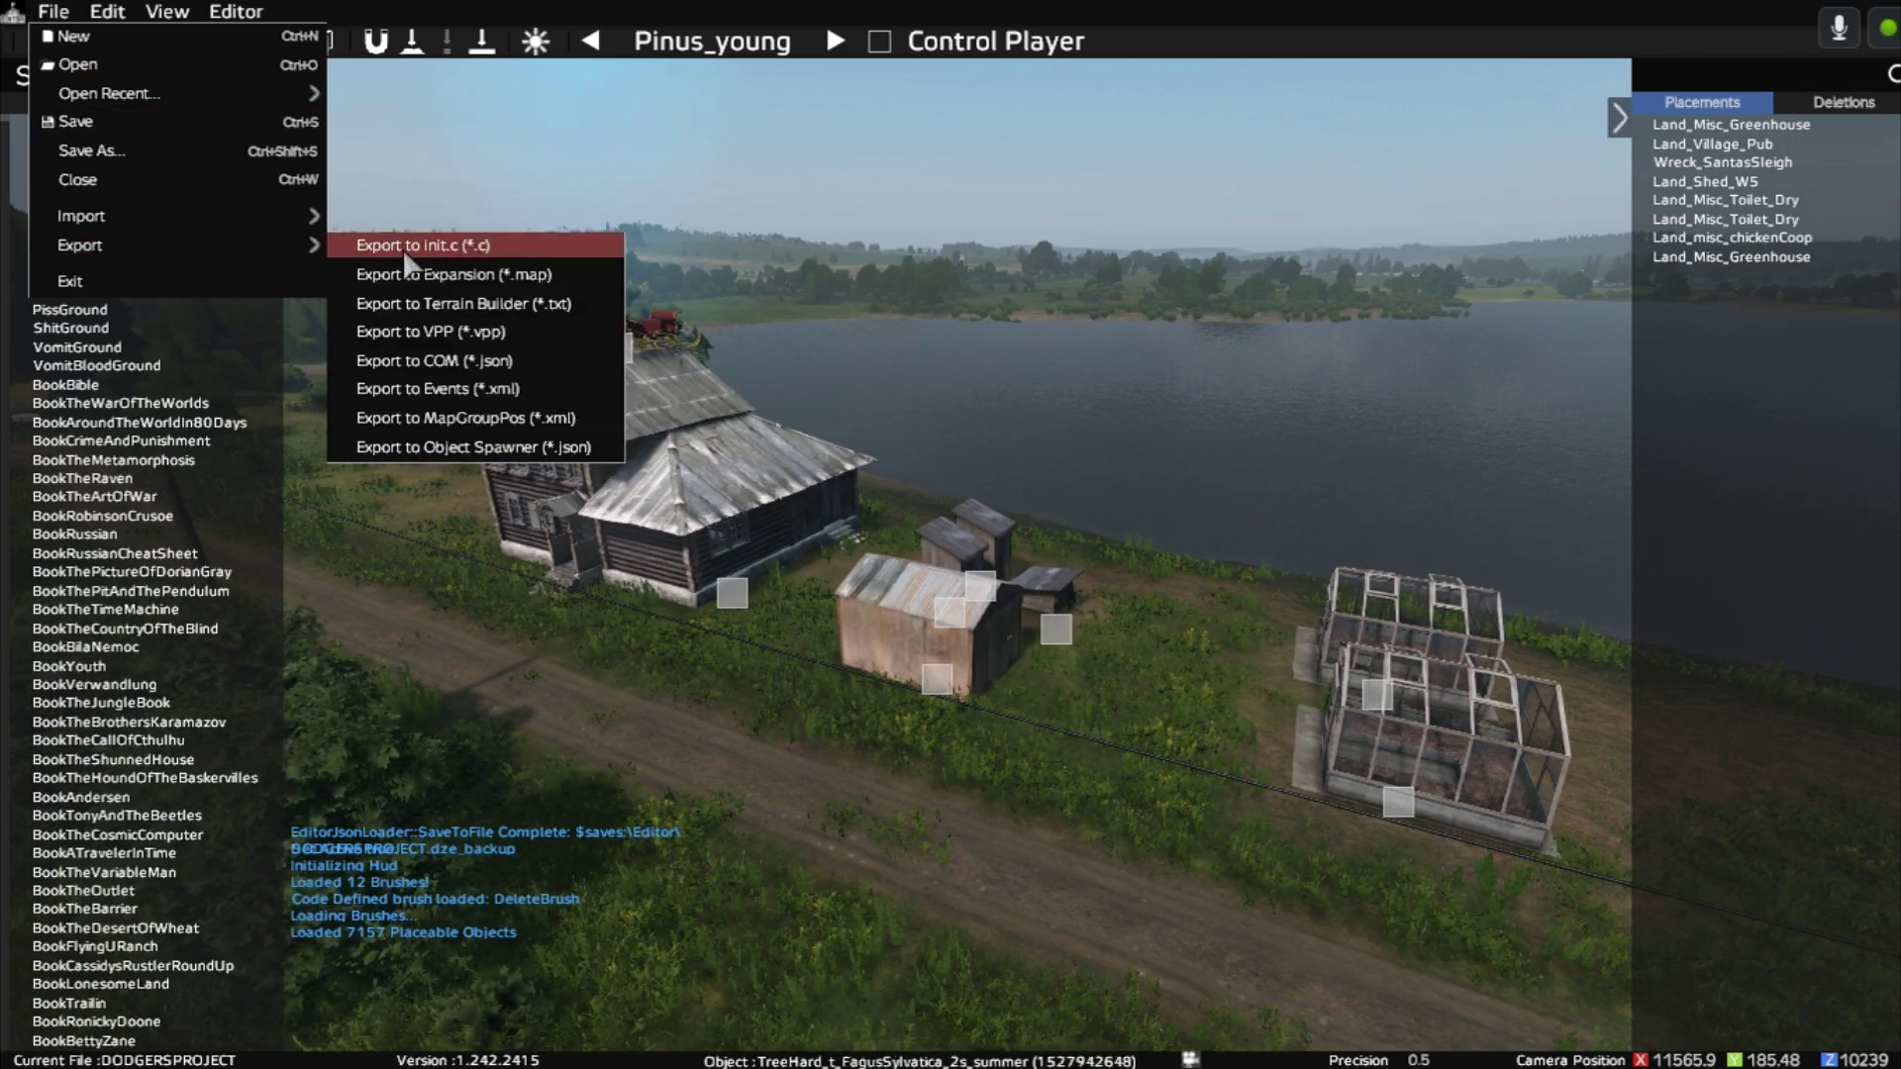
click(504, 447)
scroll(1278, 519, down, 2)
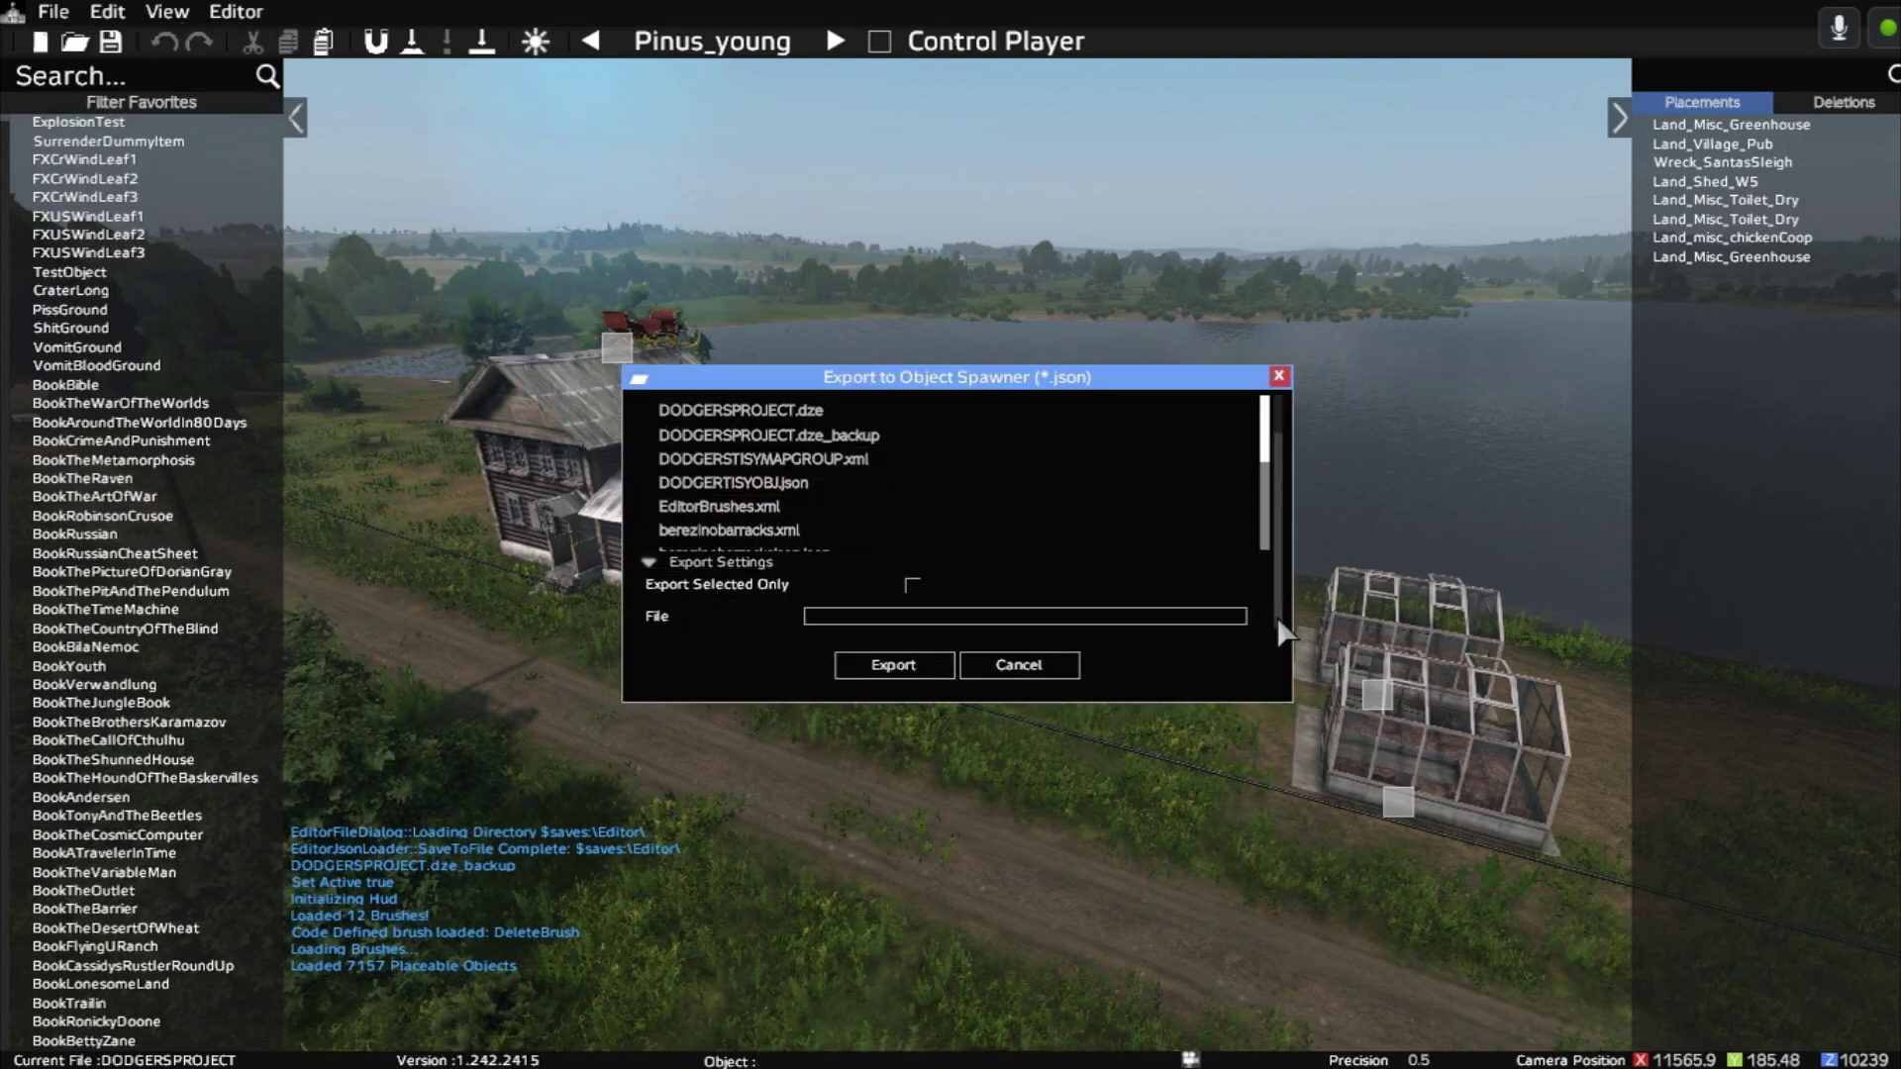
click(1279, 375)
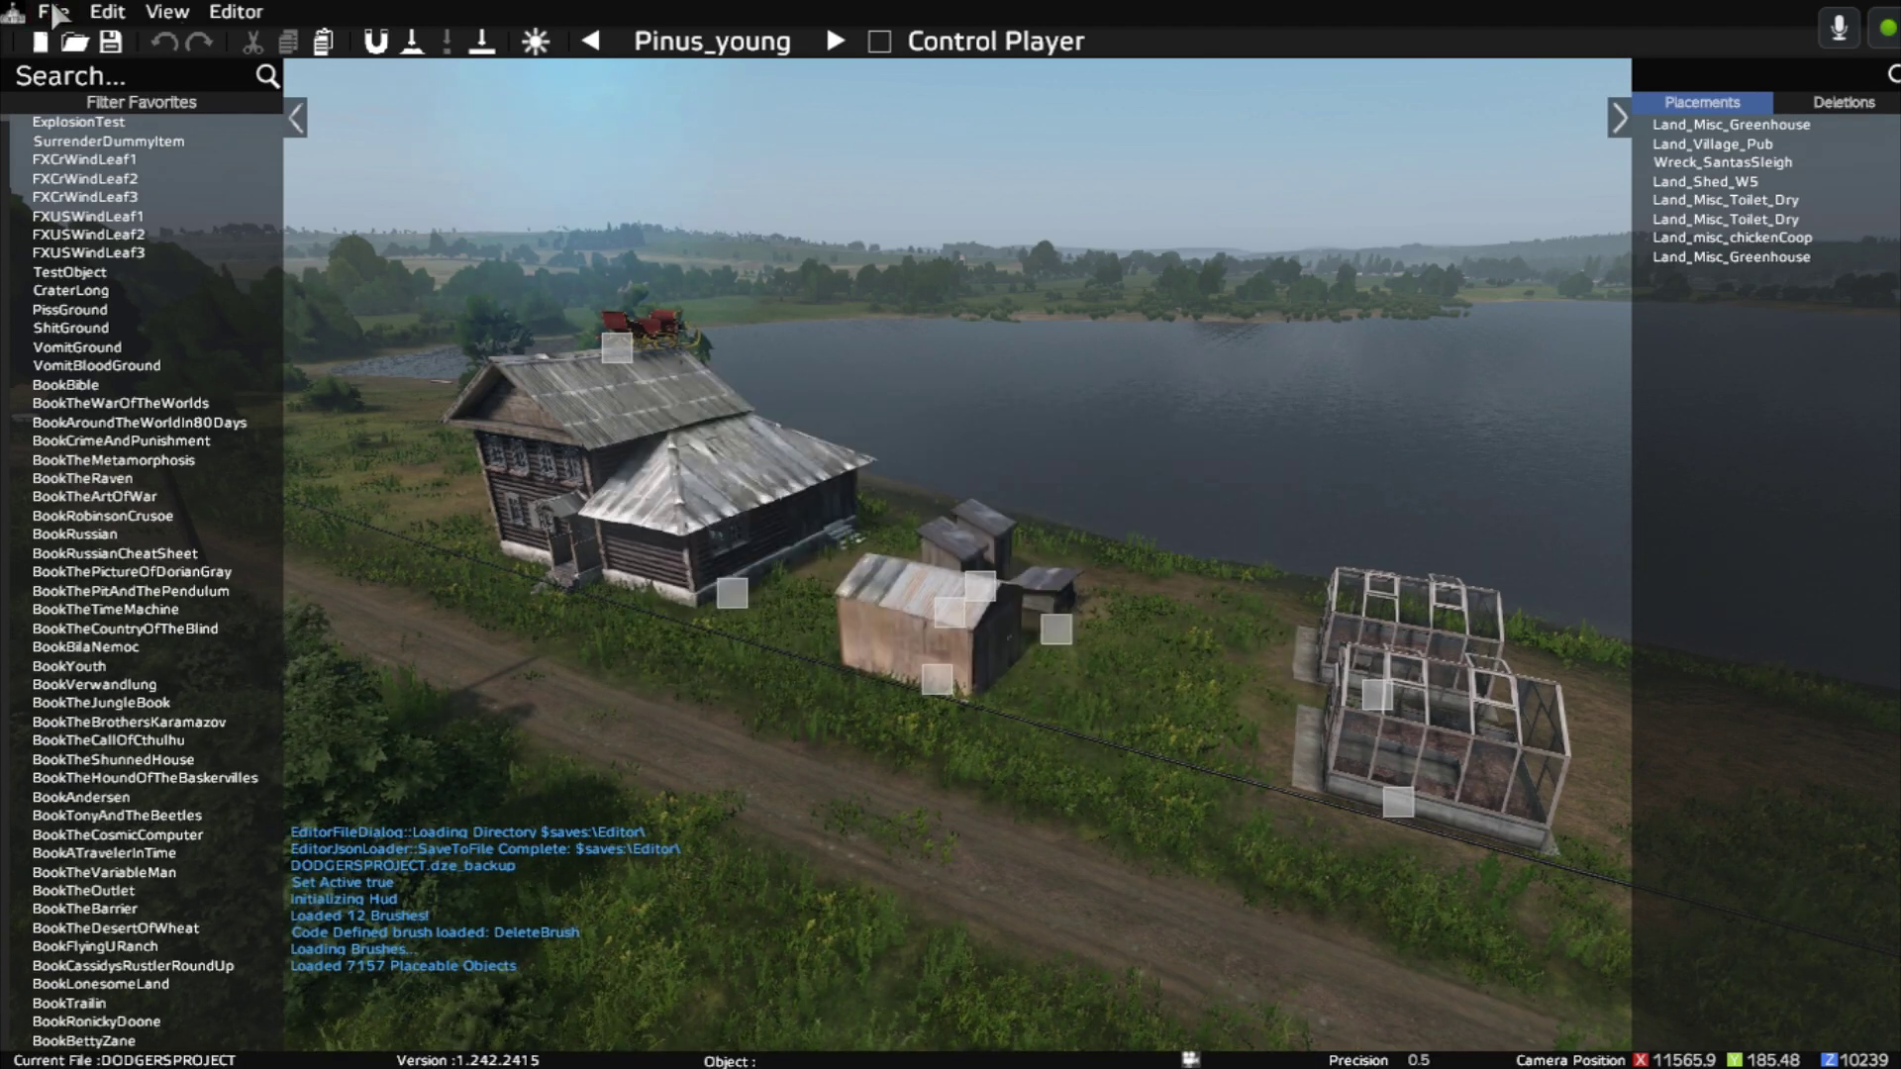
Find the MapGroupPos (*.xml) export option, and bring up the DayZ Editor documents folder in File Explorer.
click(54, 12)
mouse_move(215, 249)
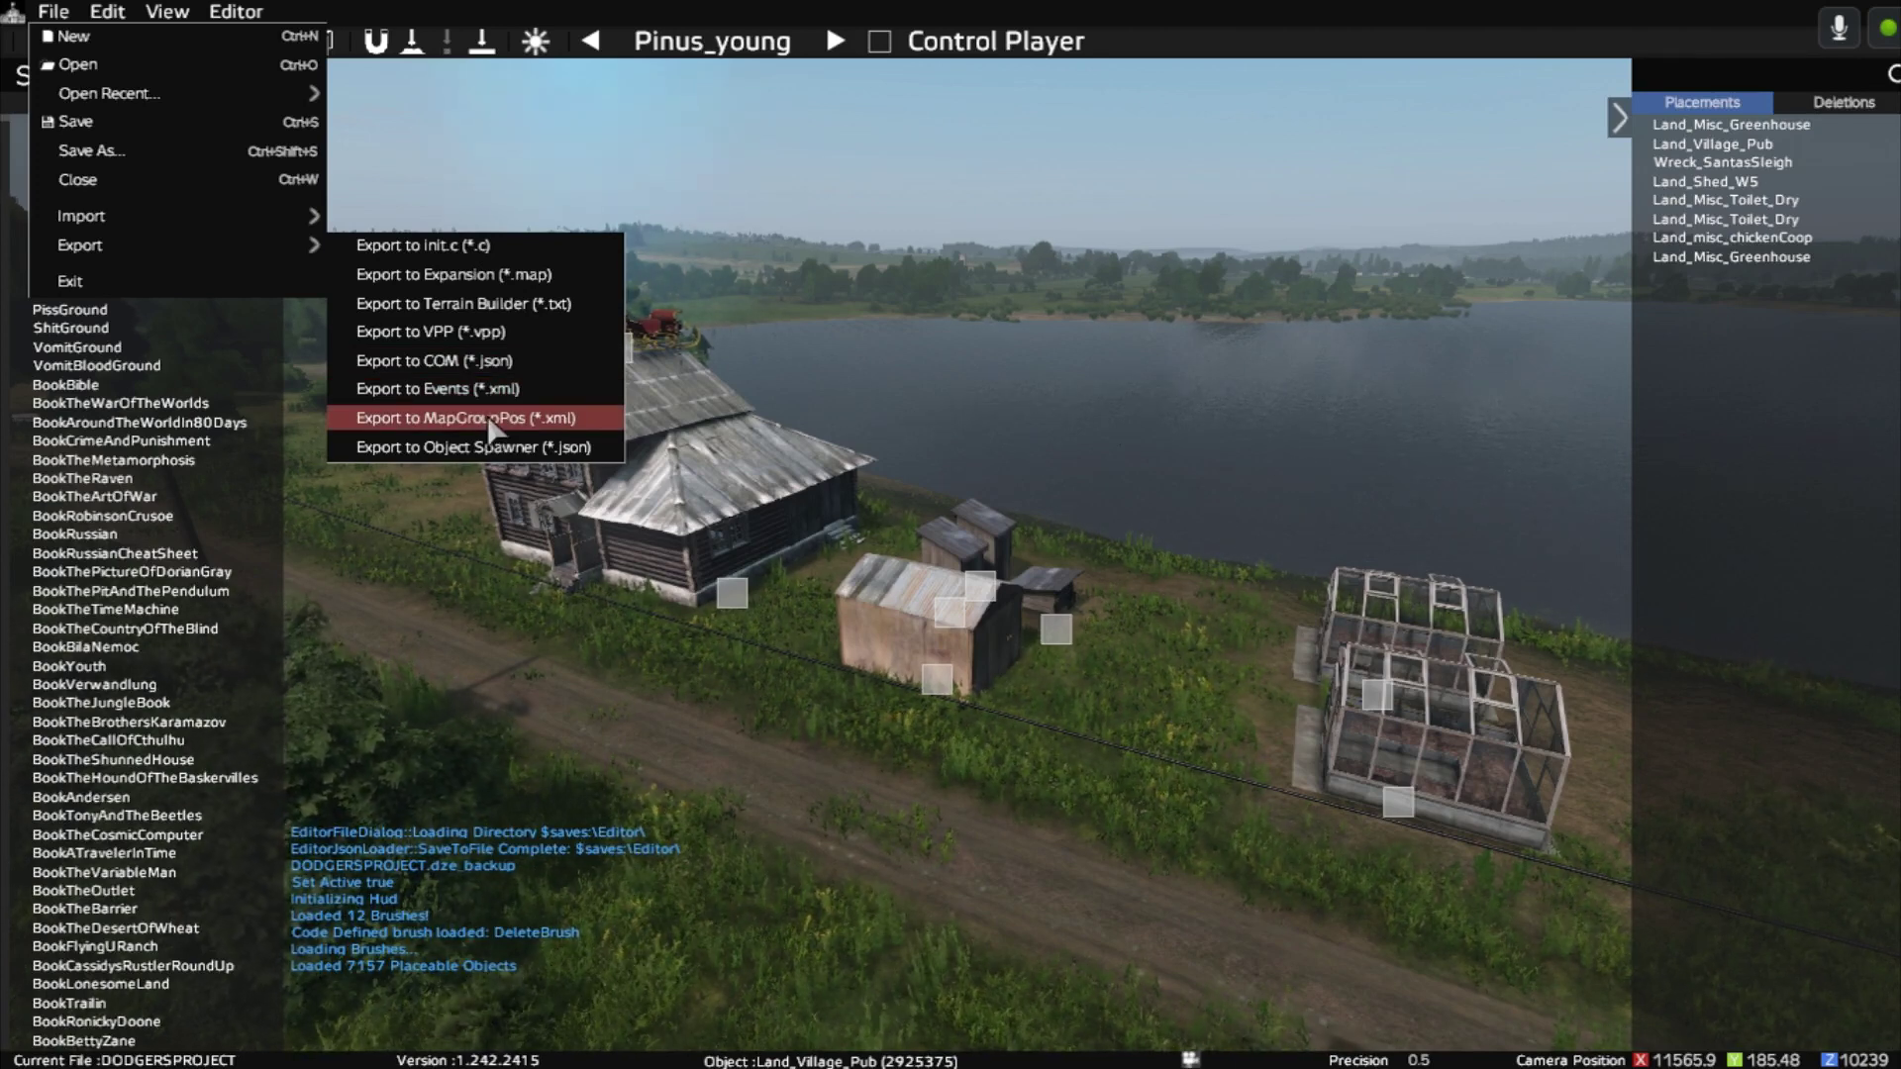
key(alt+Tab)
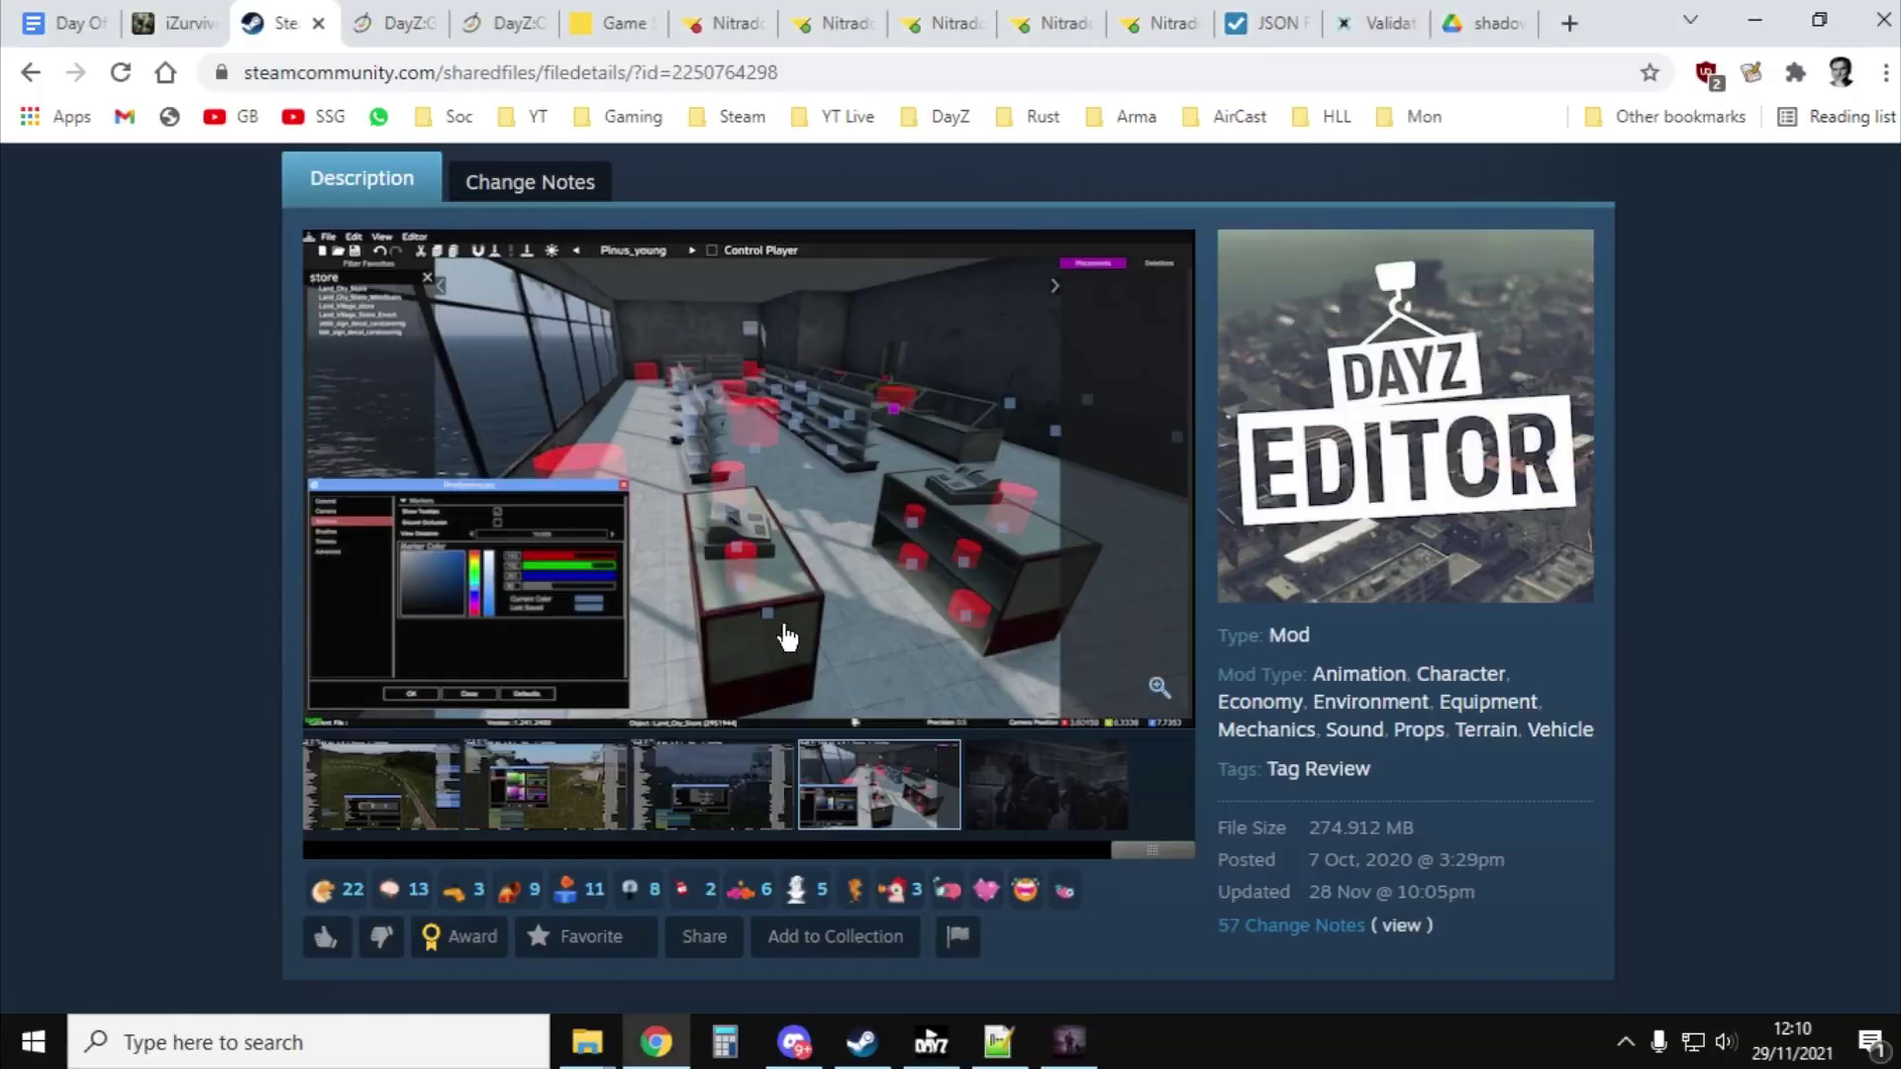
mouse_move(589, 1044)
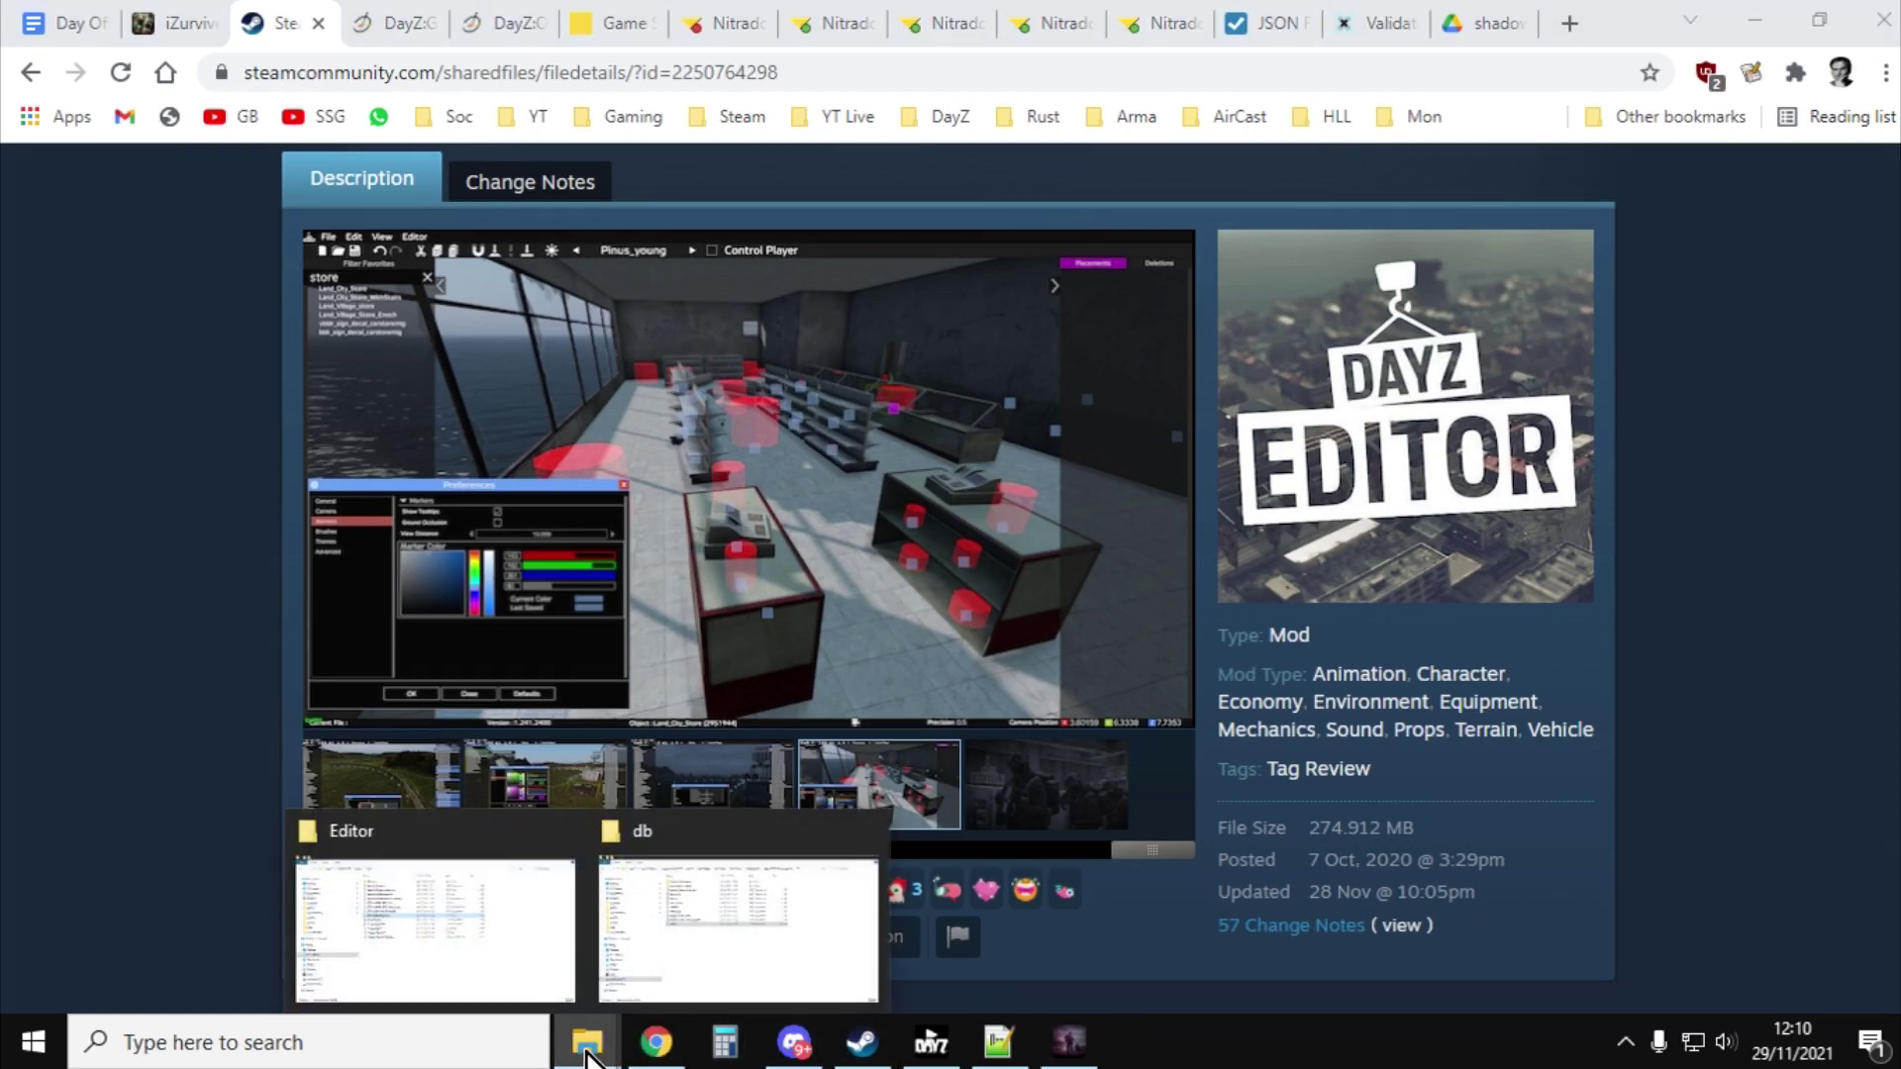
click(524, 968)
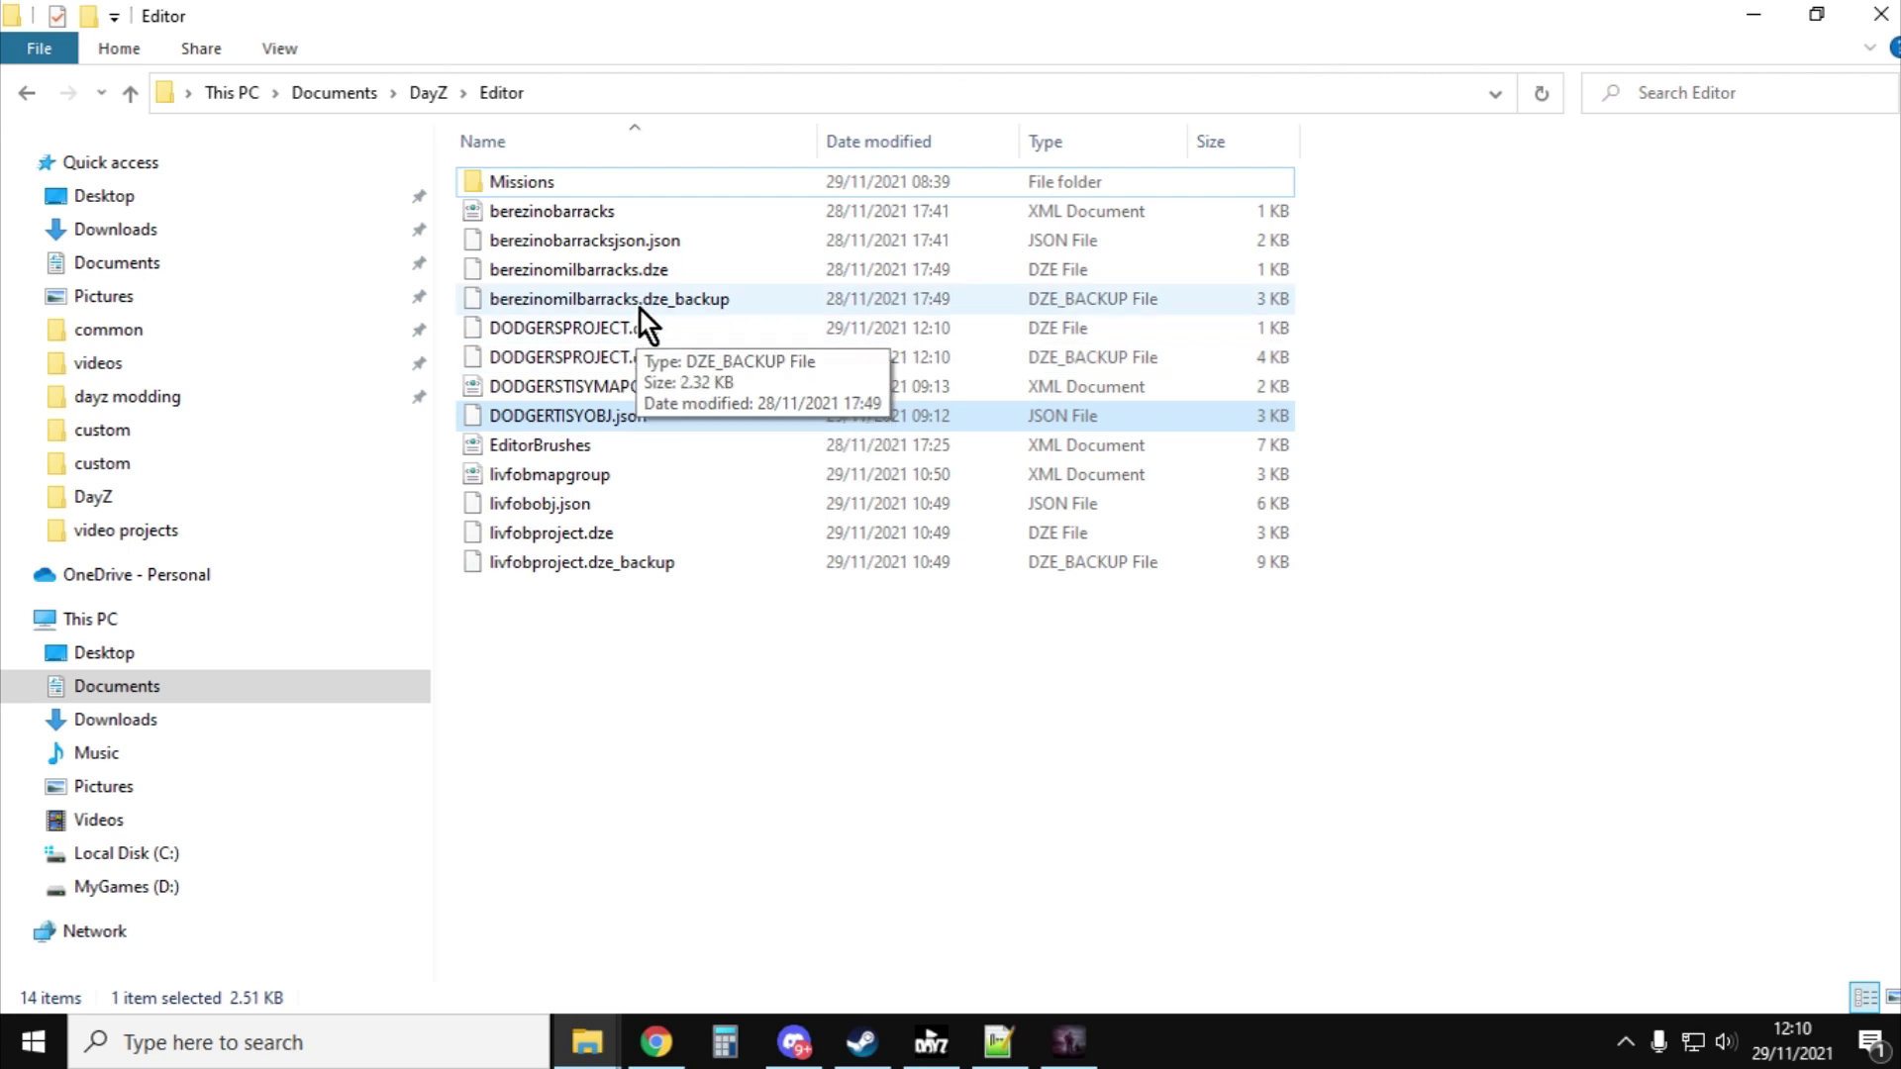
Switch to Notepad++ and review DODGERTISYOBJ.json and the custom/dodgerslivpub.json entry of objectSpawnersArr in cfggameplay.json.
click(998, 1040)
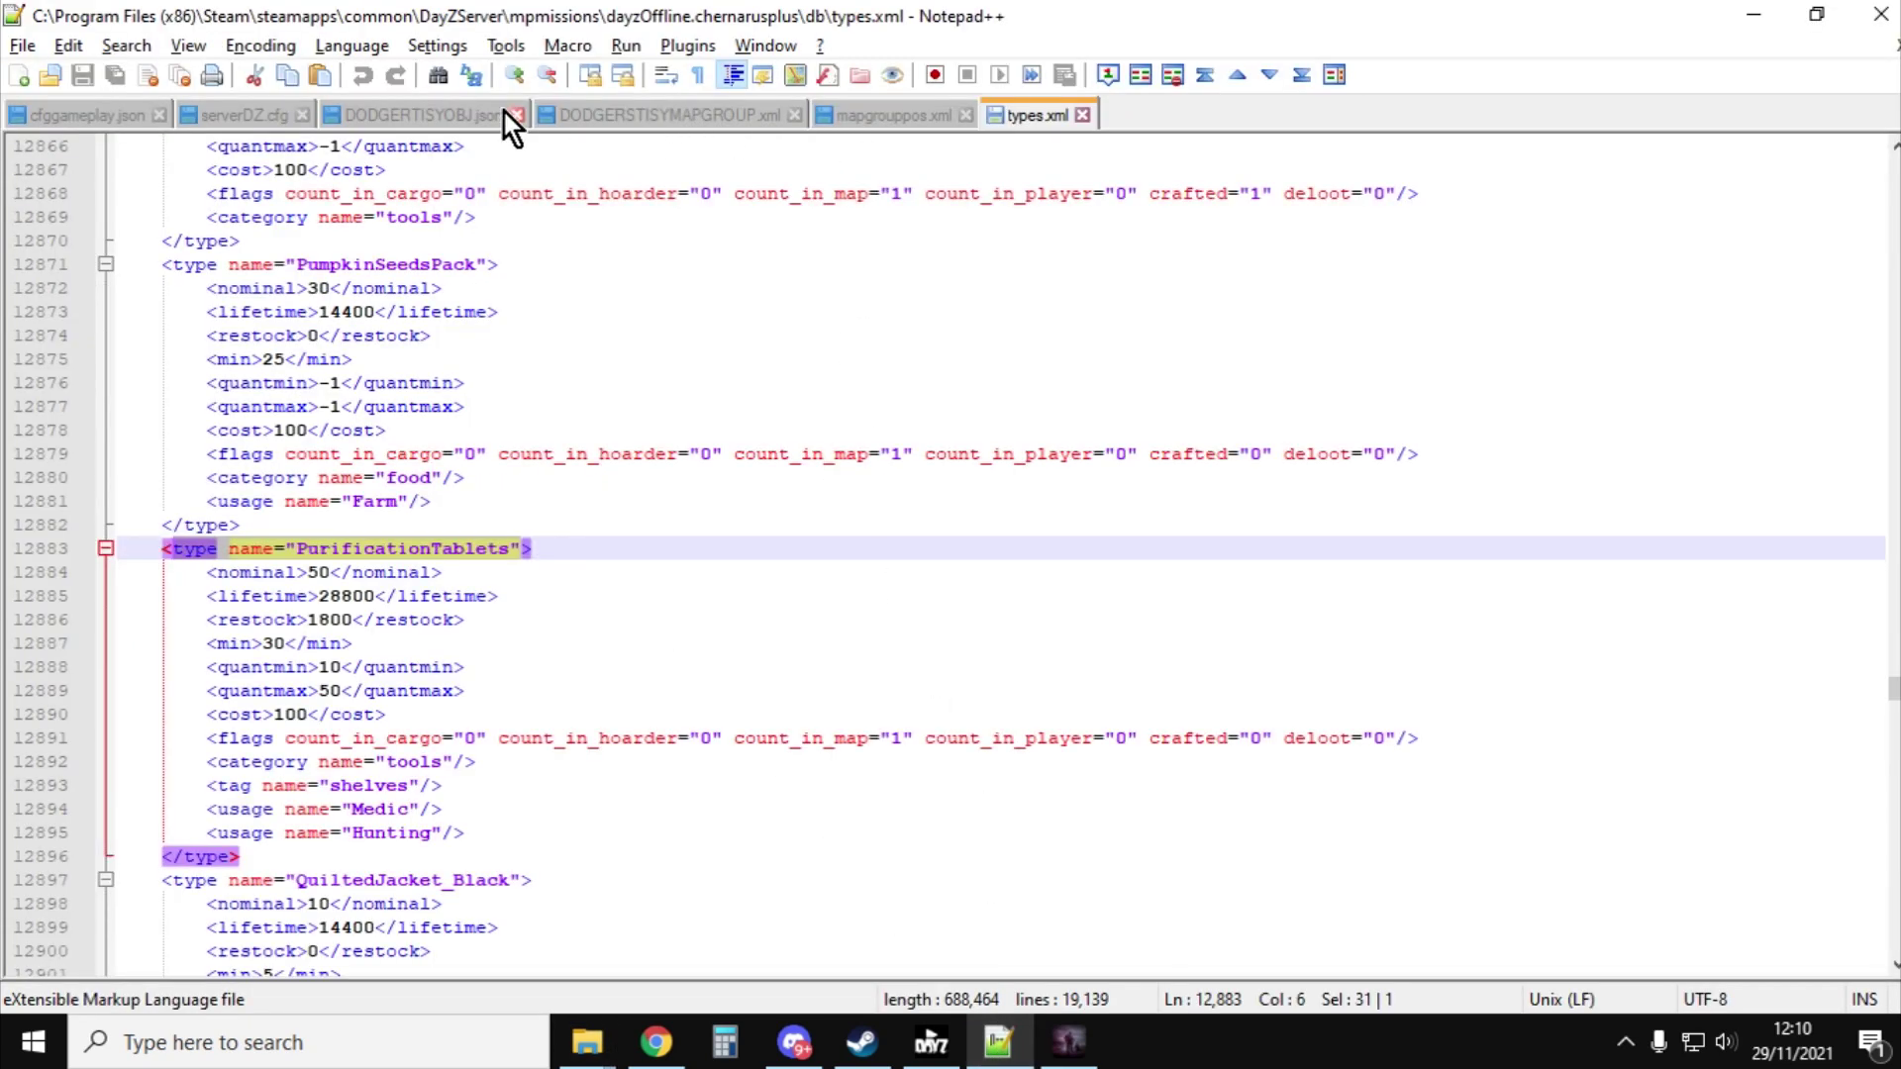
click(464, 113)
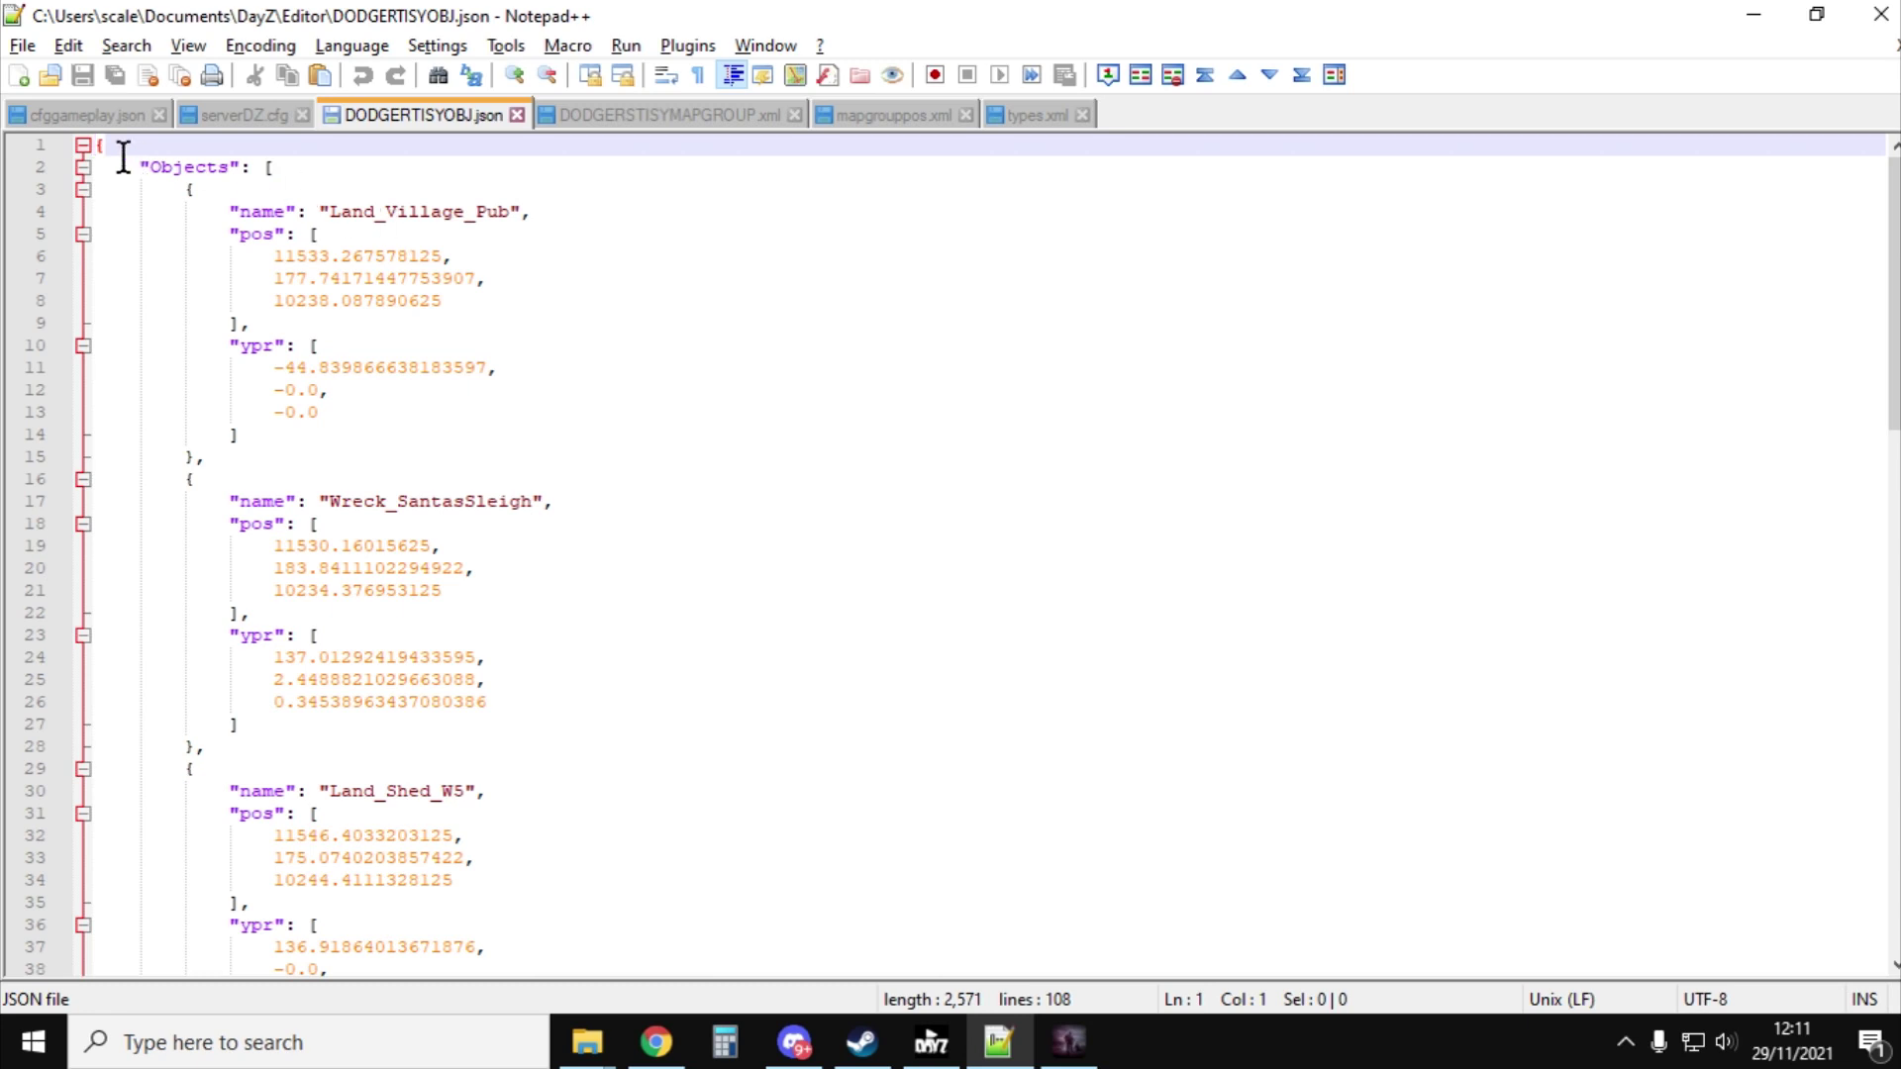
click(110, 118)
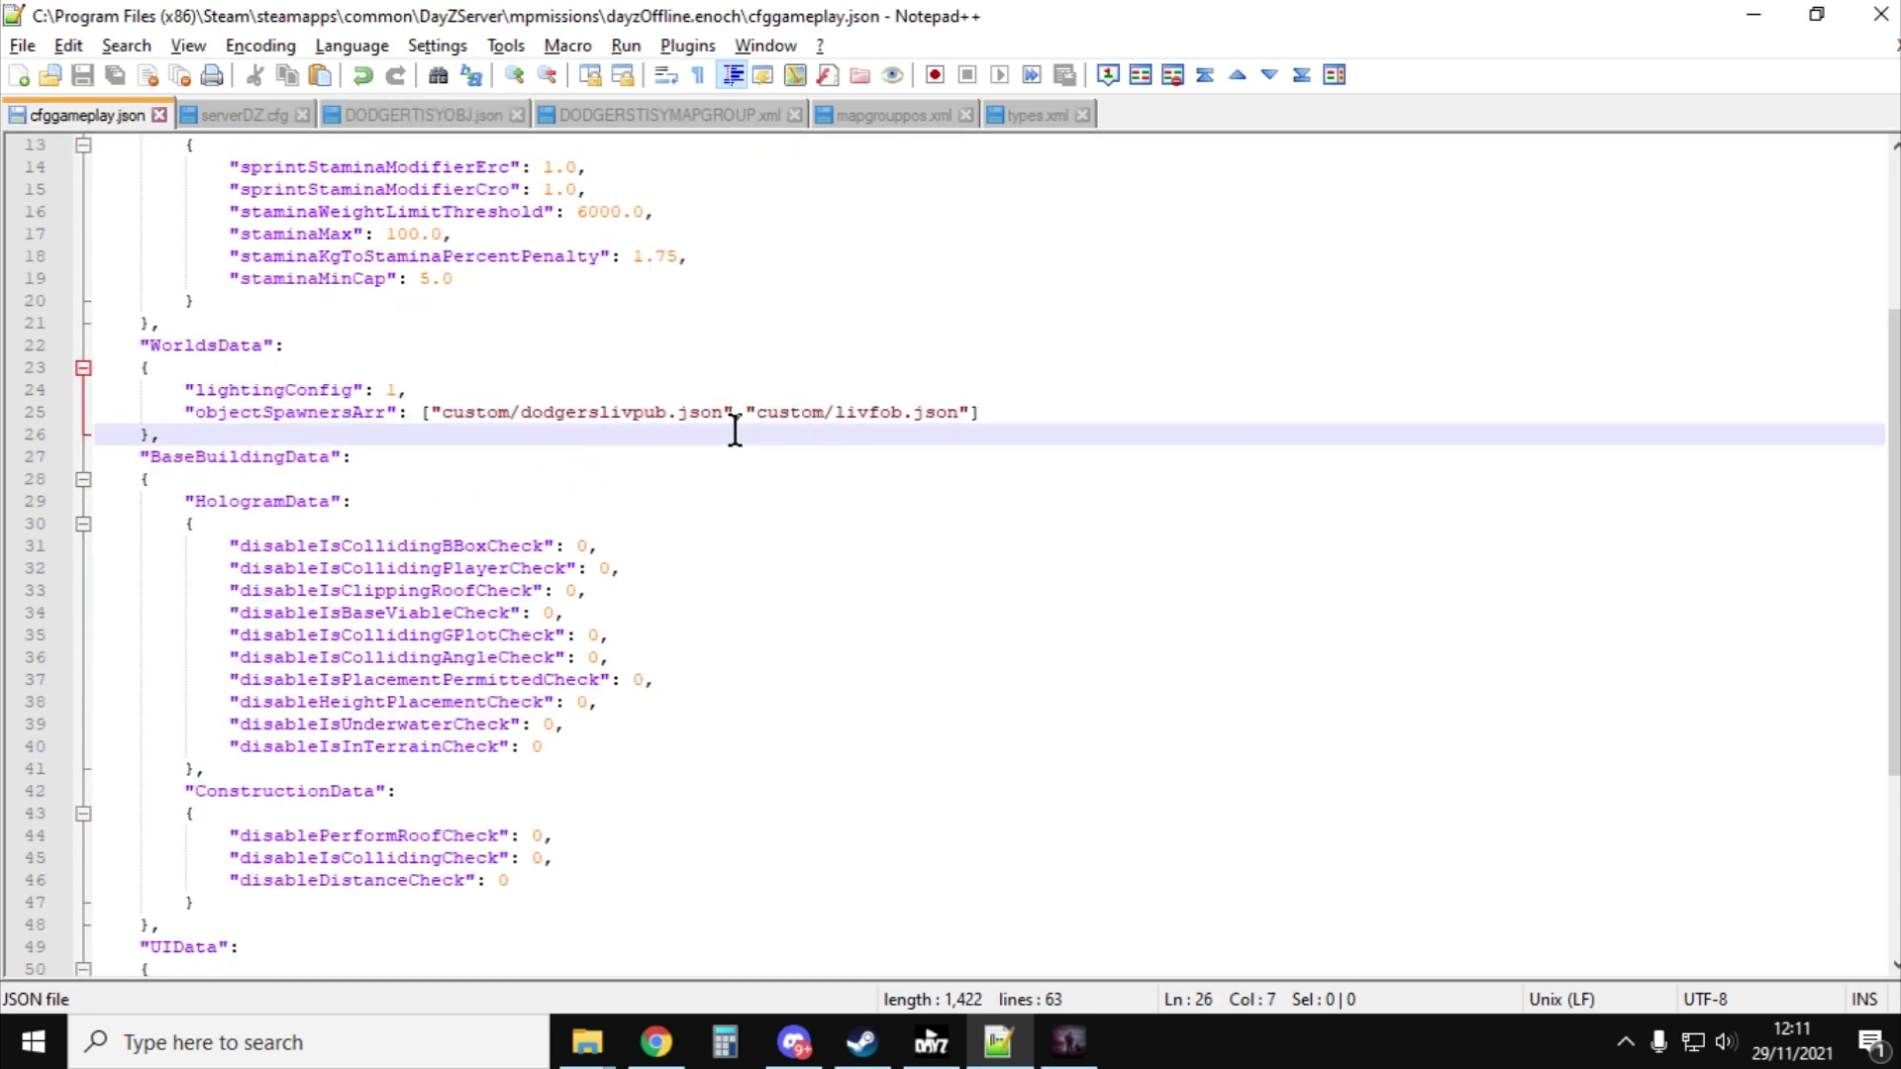
drag(733, 414, 445, 419)
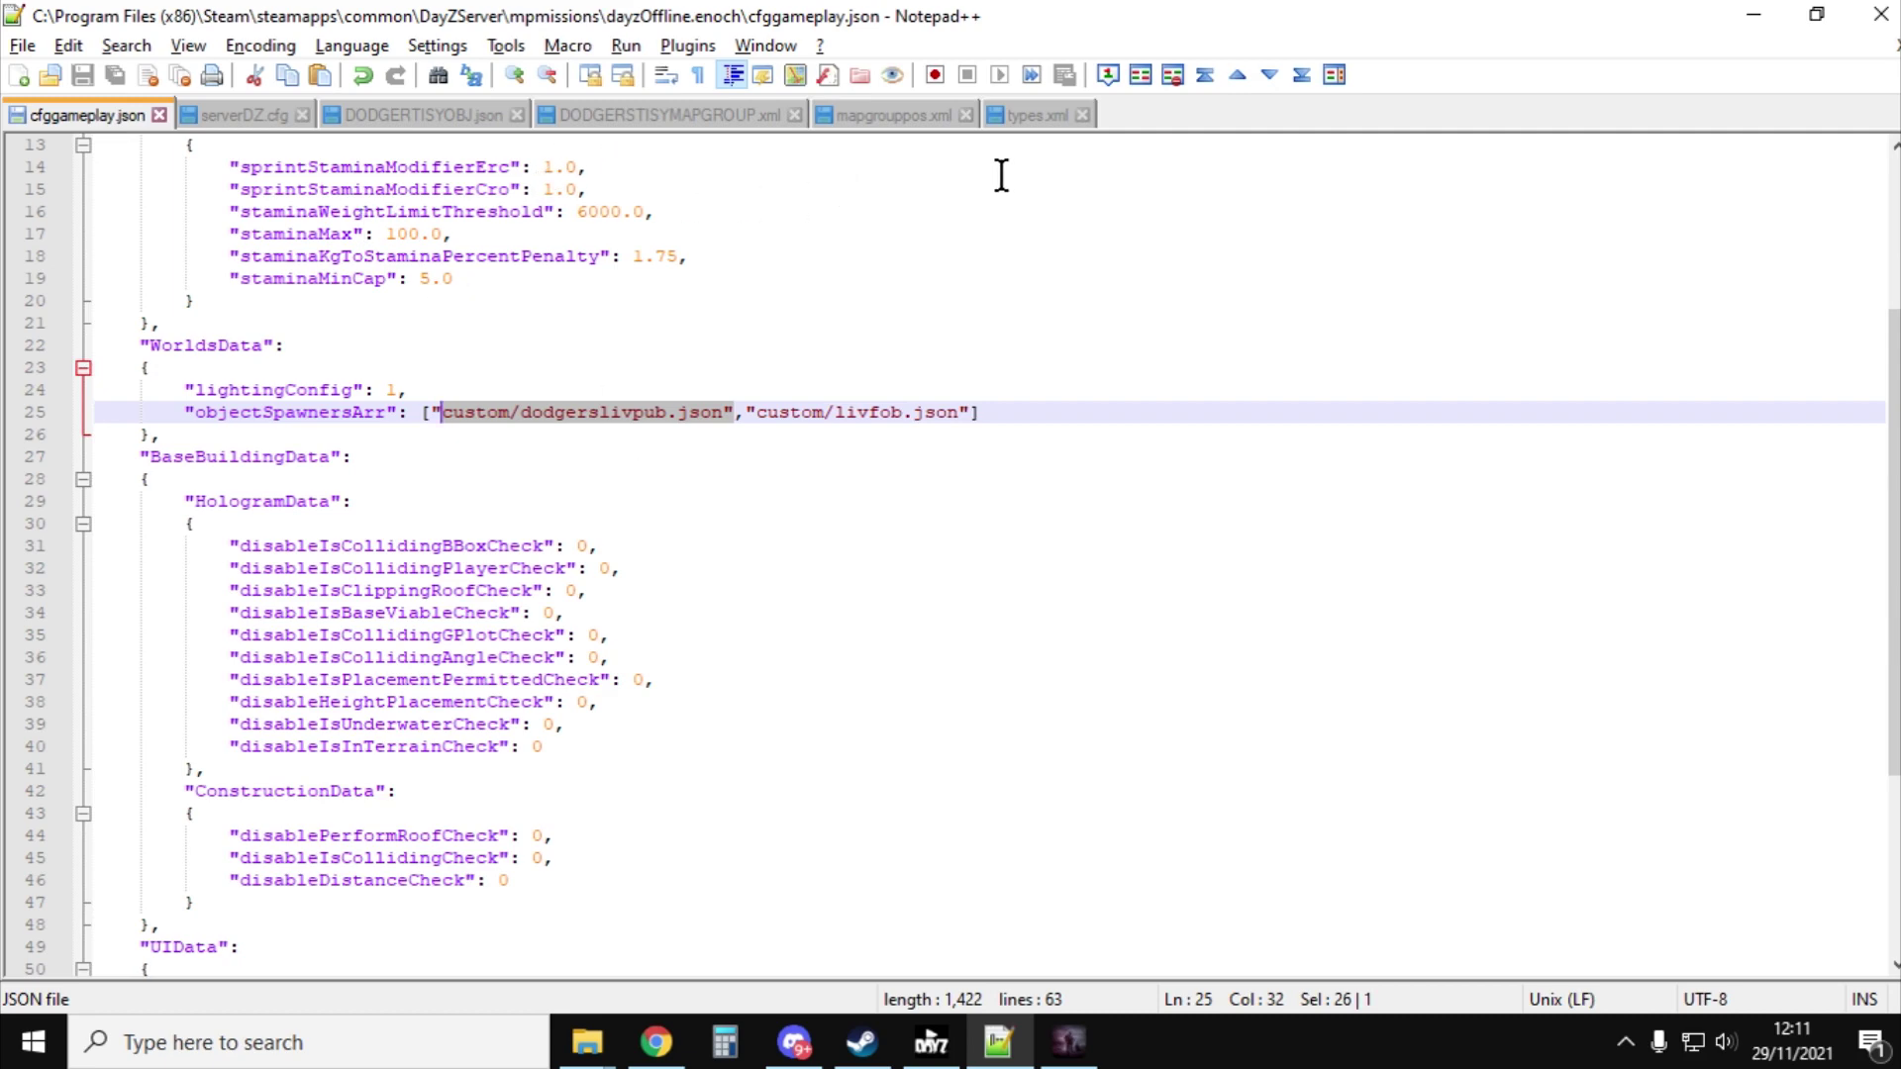
Open DODGERSTISYMAPGROUP.xml and select all the group lines between the map tags.
click(682, 117)
click(715, 465)
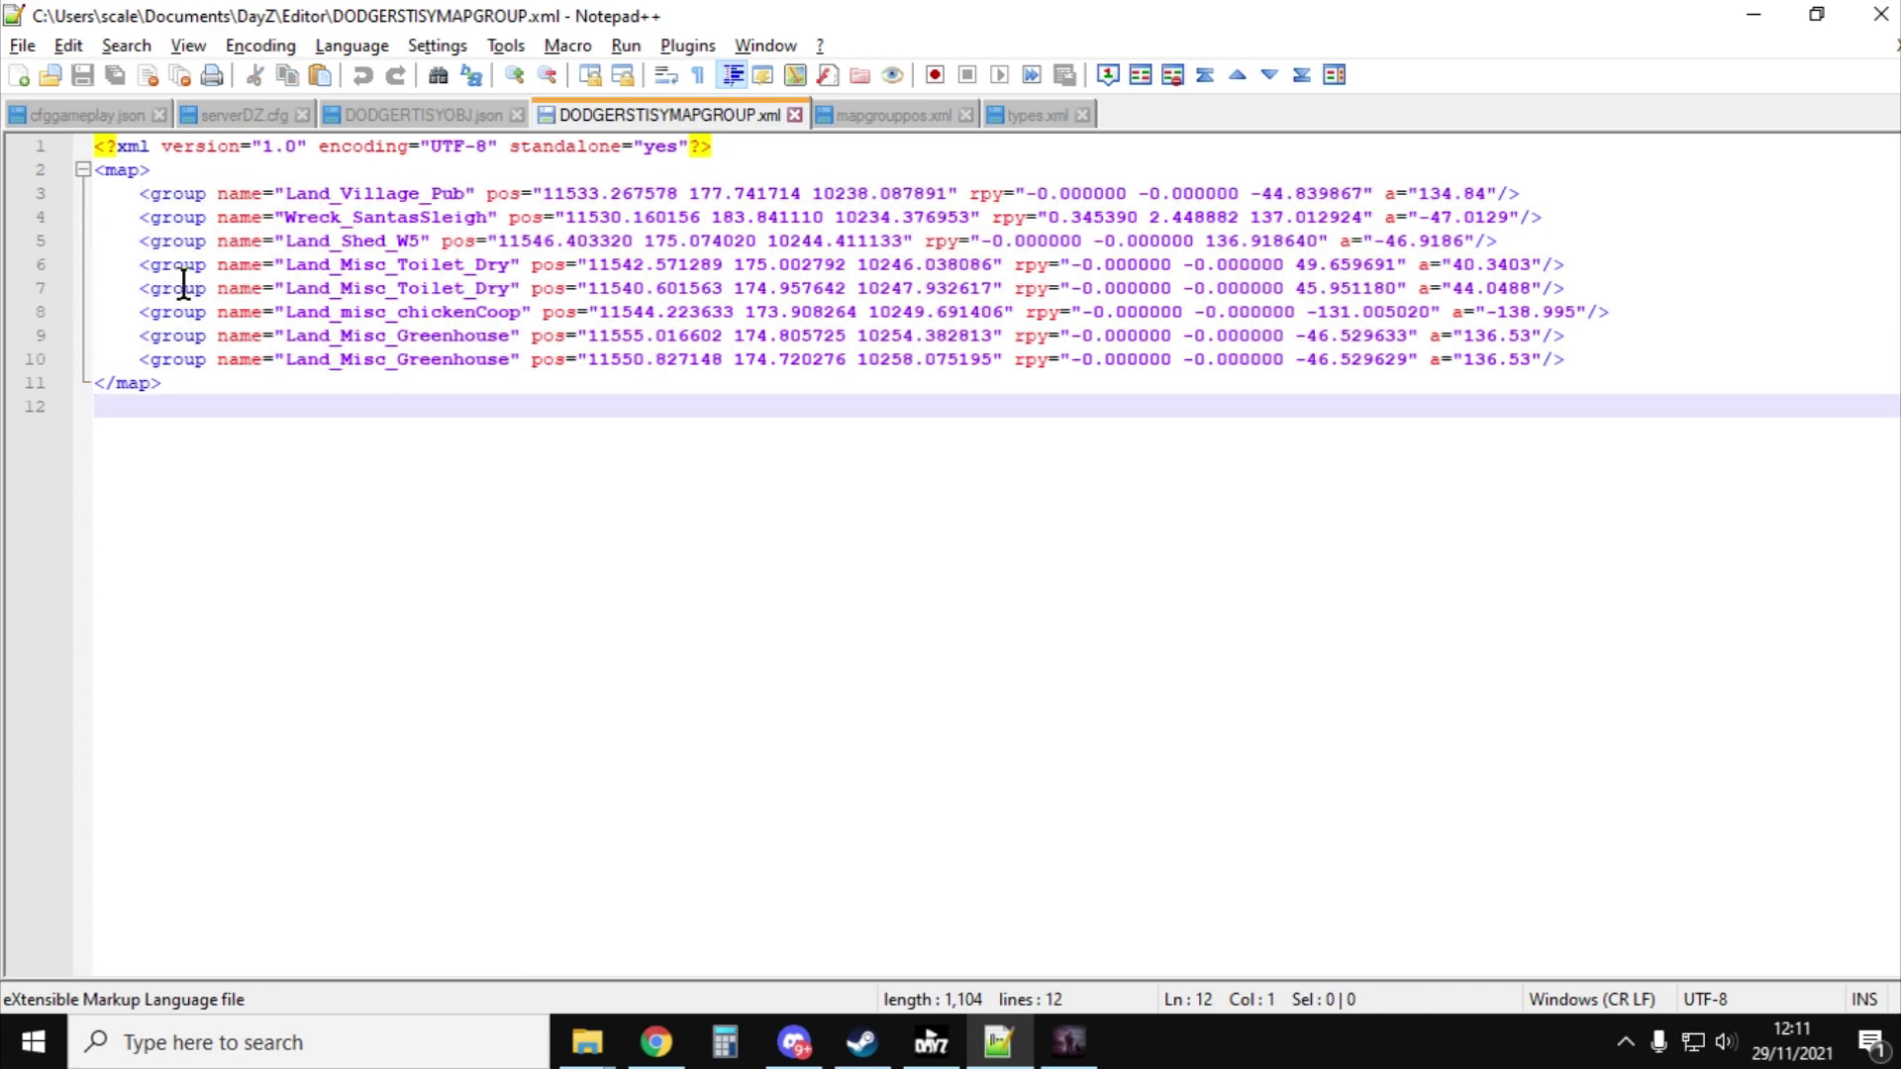
drag(139, 194, 487, 216)
drag(584, 267, 1633, 373)
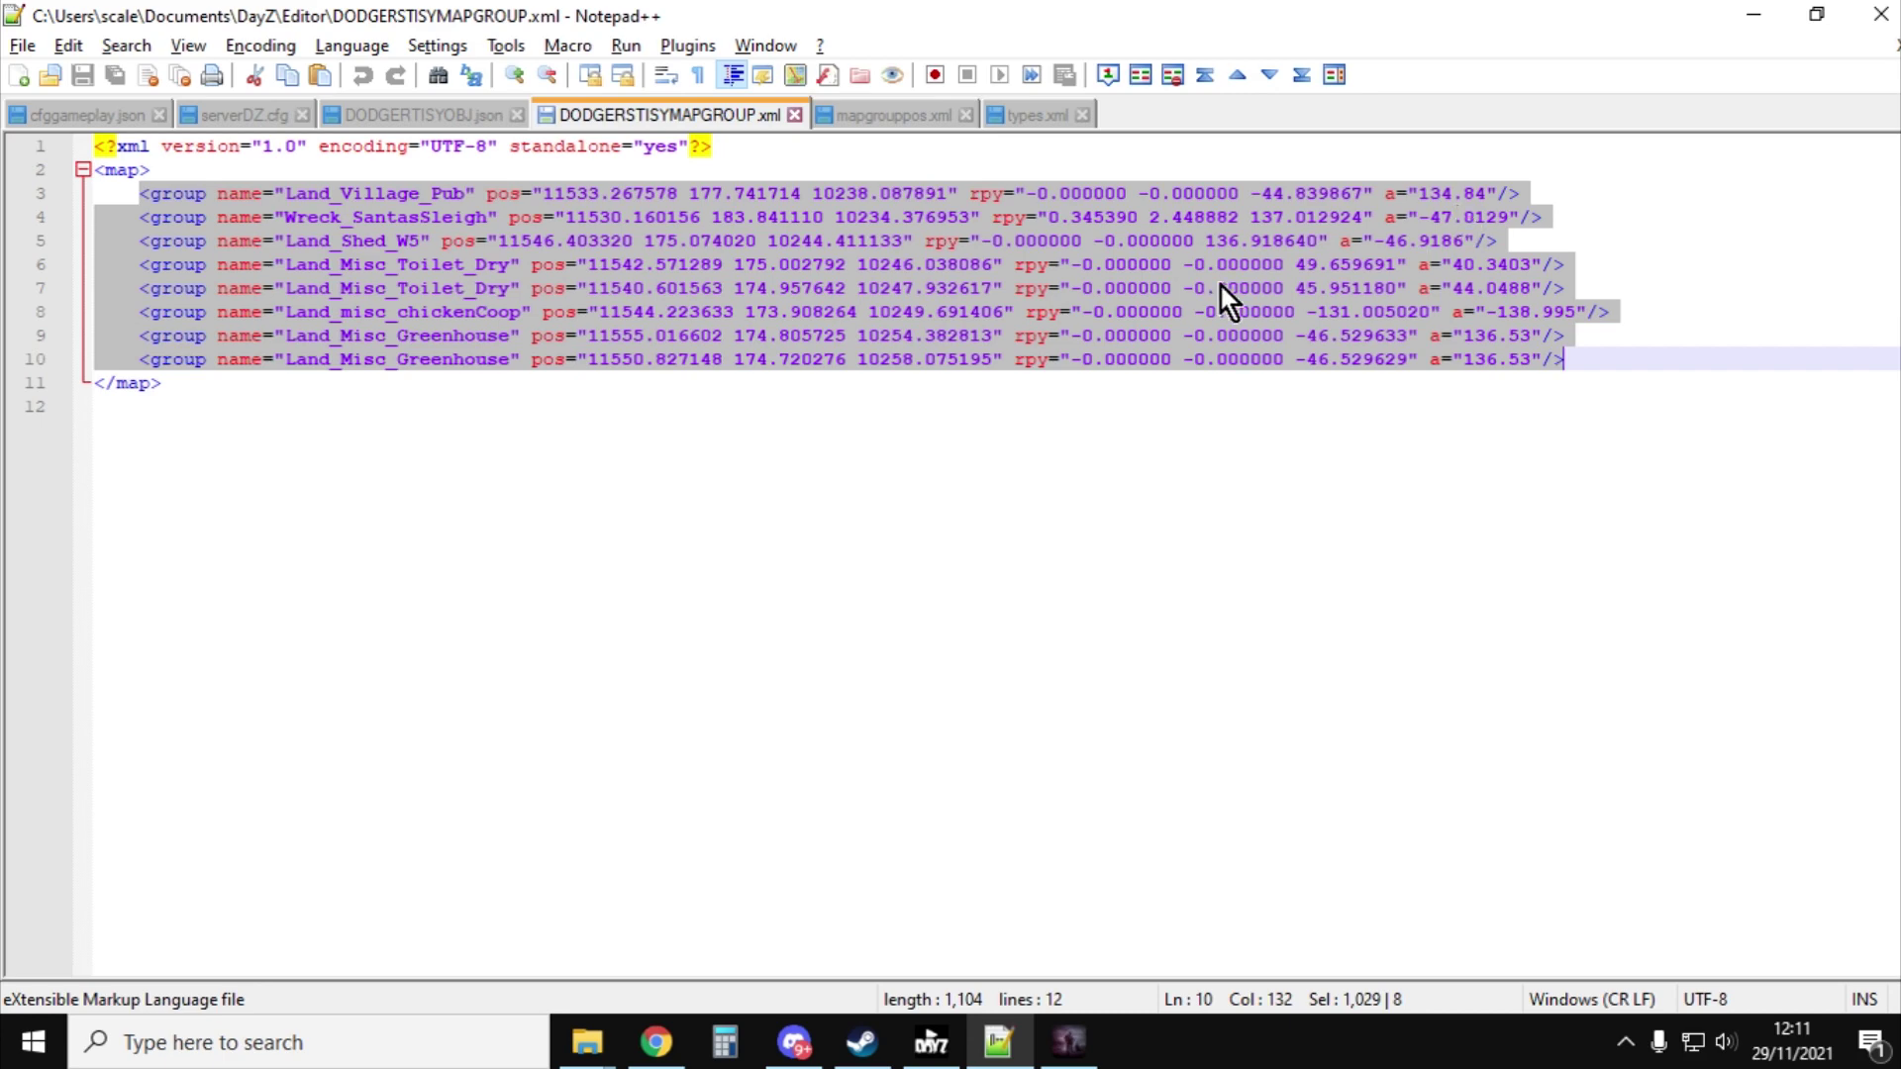
Examine the group lines under the "dodgers pub" comment in mapgrouppos.xml.
click(886, 118)
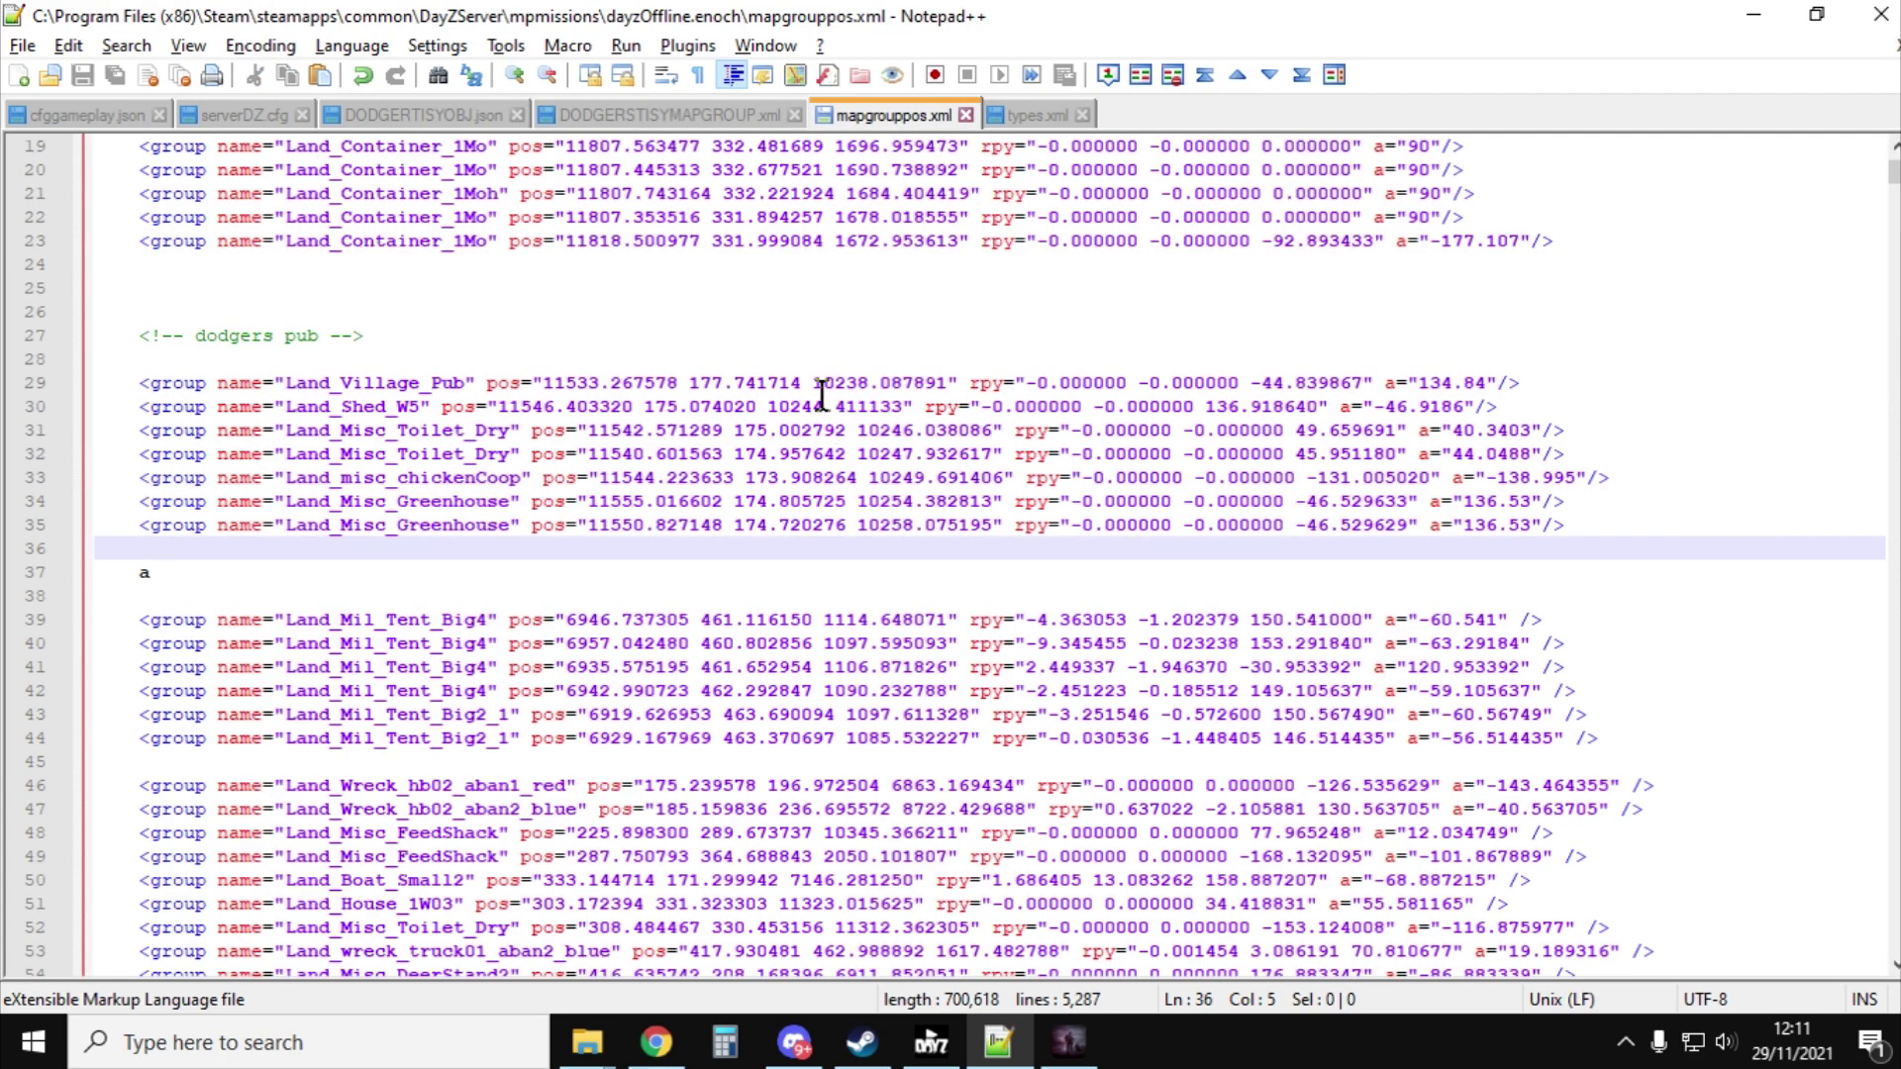
scroll(763, 410, up, 1)
scroll(757, 418, down, 1)
scroll(638, 314, up, 4)
scroll(637, 314, down, 4)
Switch back to DayZ Editor and enter the world as the player character in third-person view.
click(1068, 1040)
right_drag(892, 812, 939, 819)
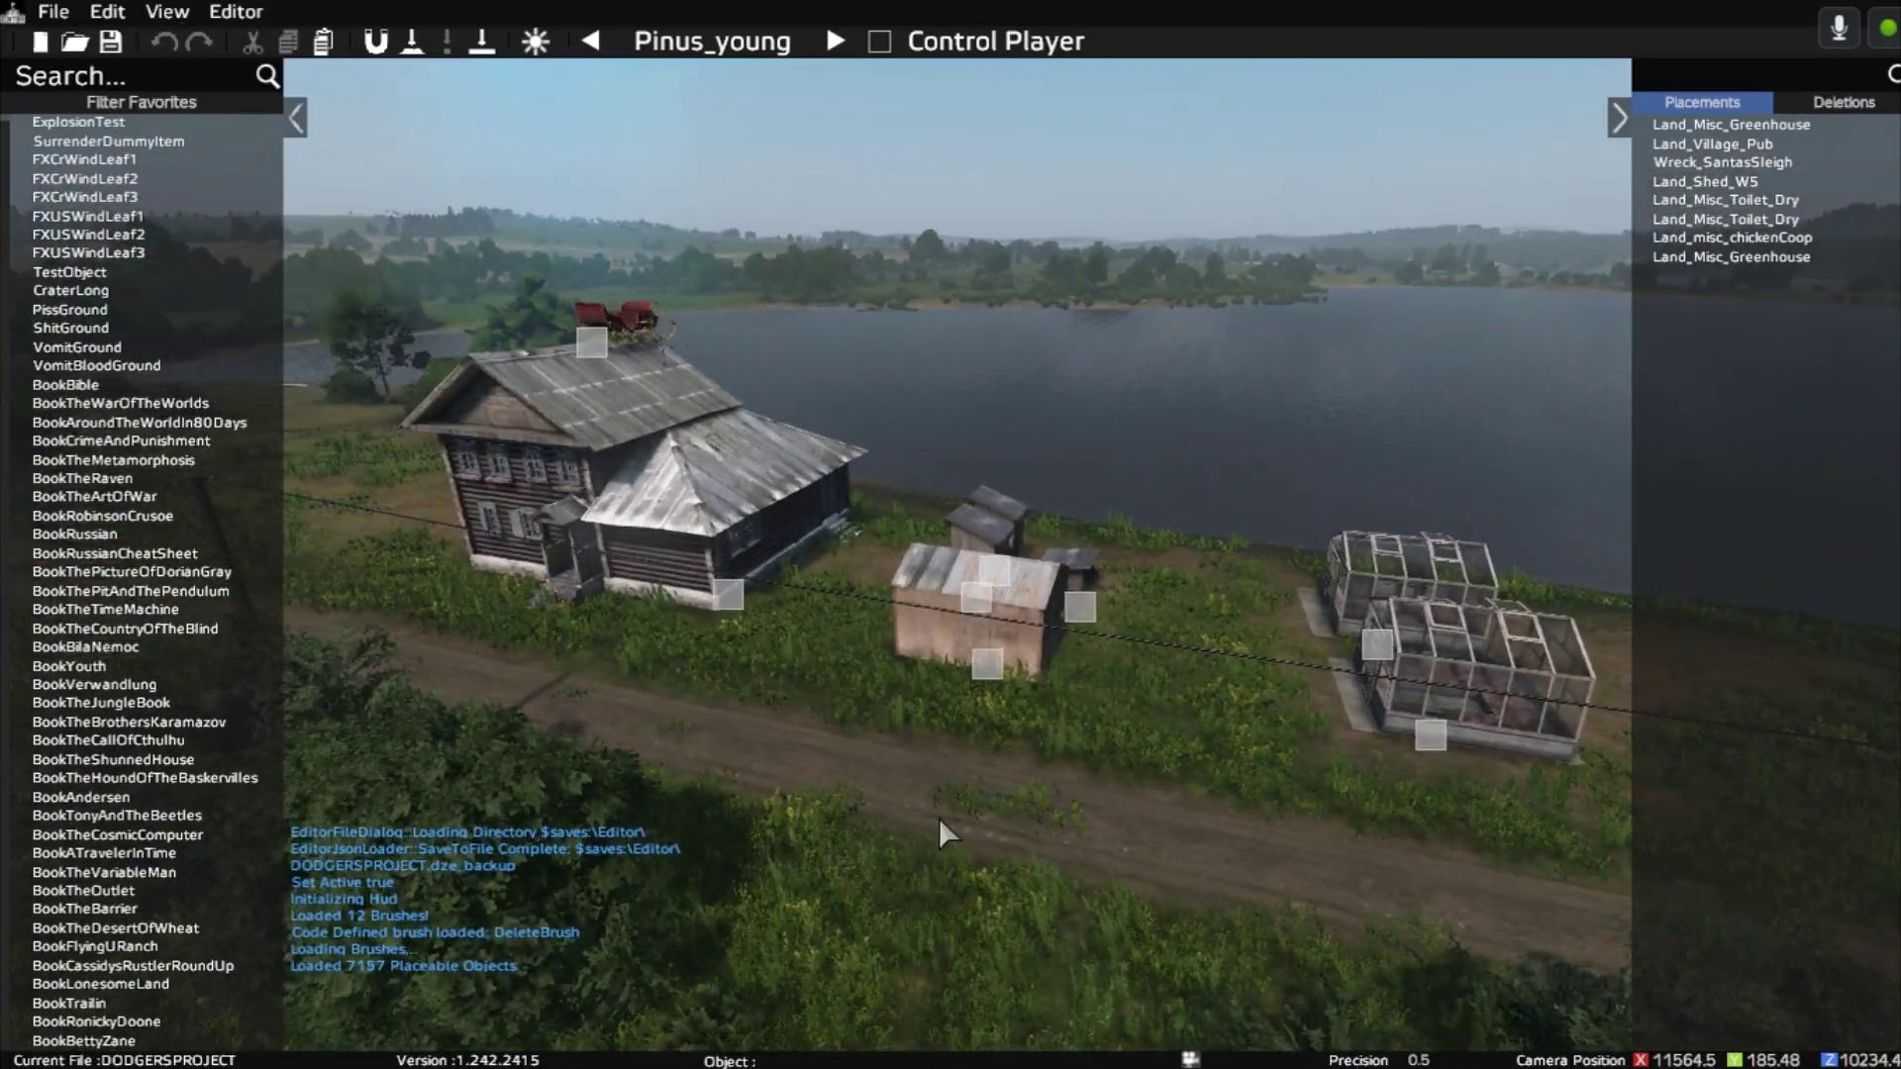
key(d)
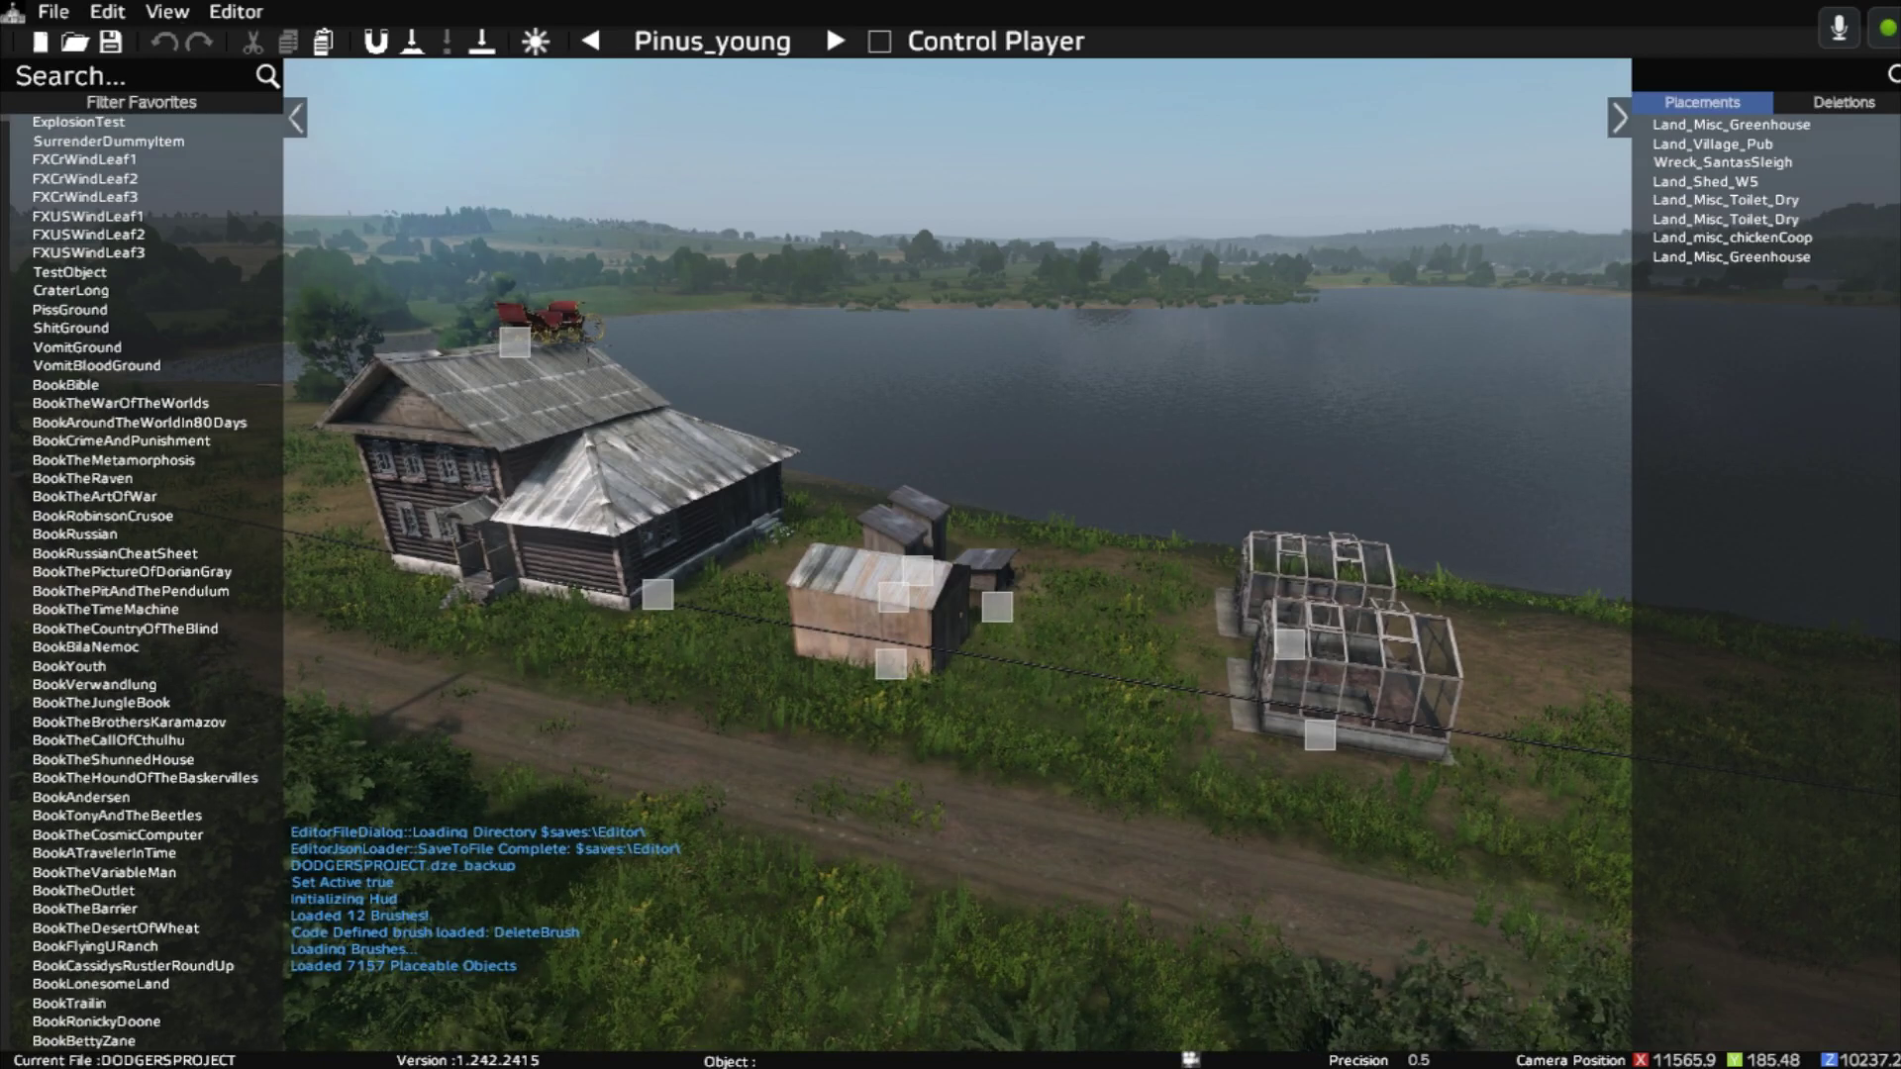
key(y)
key(w)
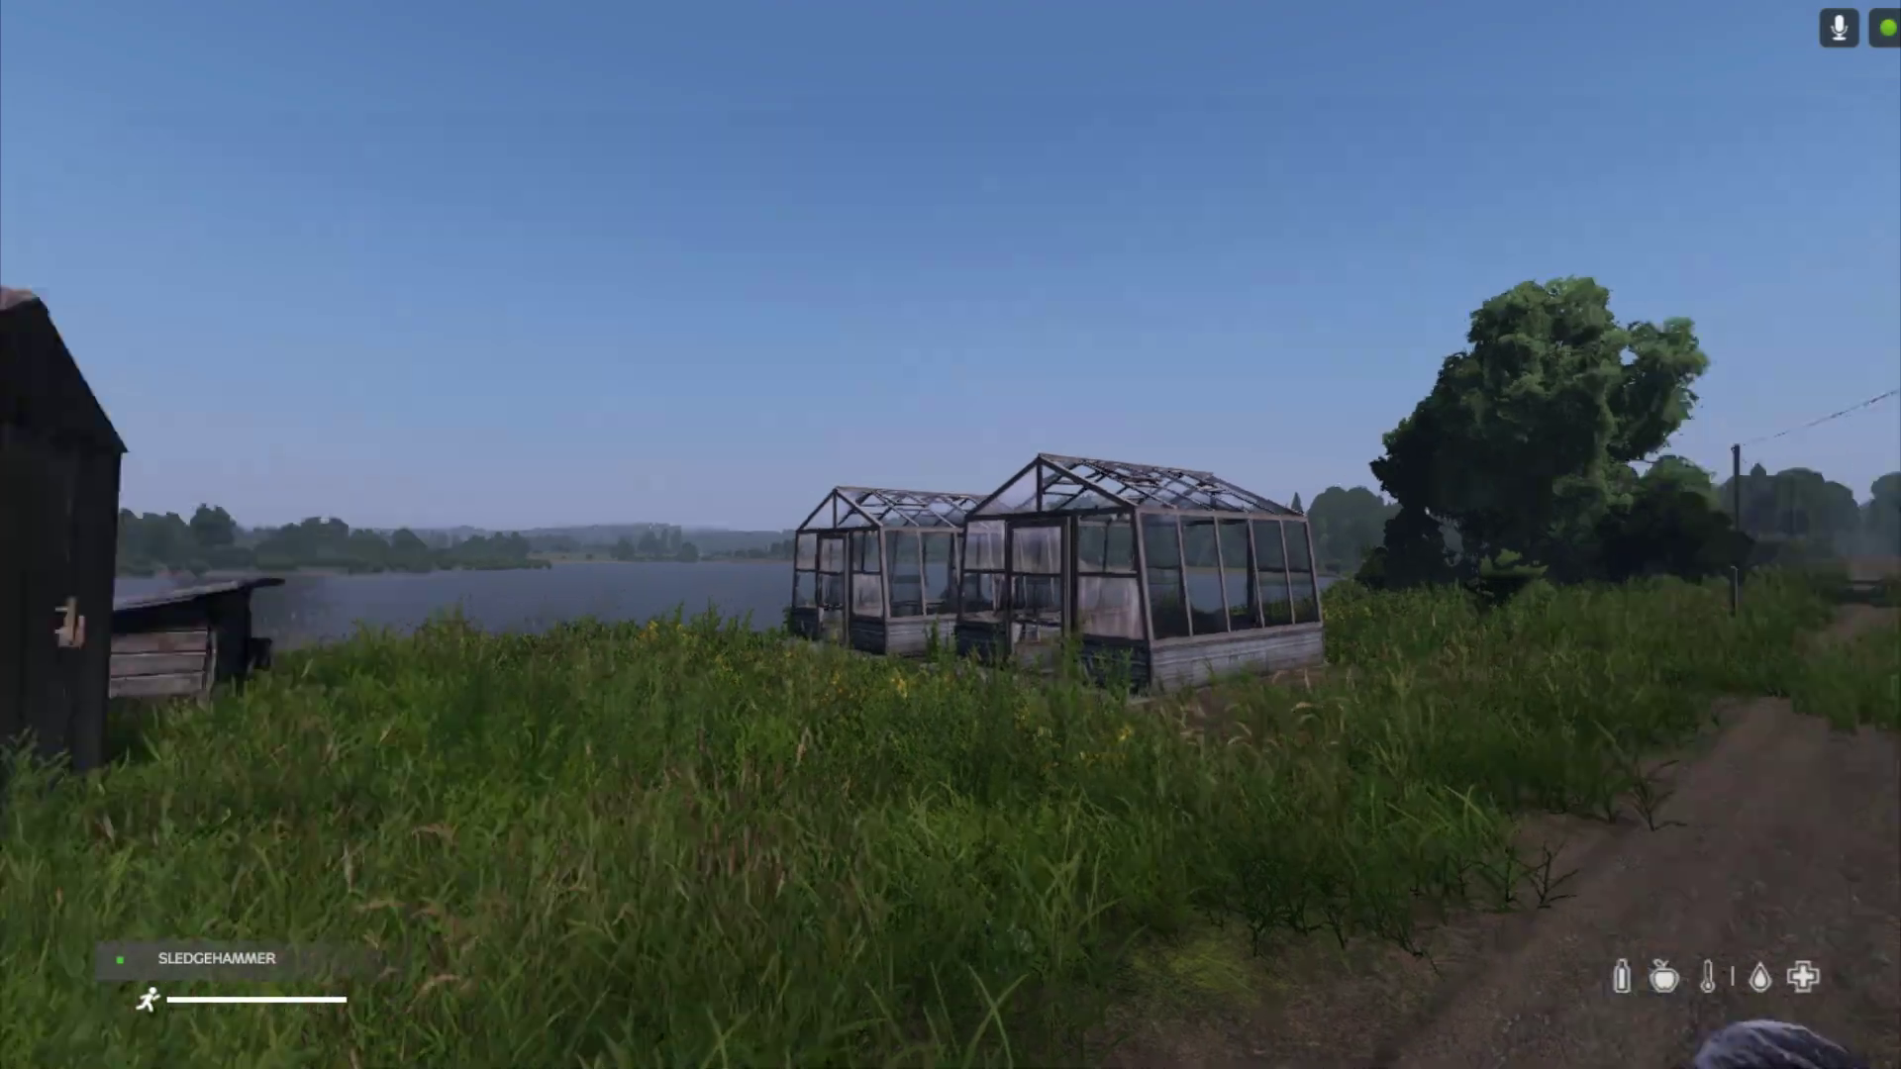
key(v)
key(w)
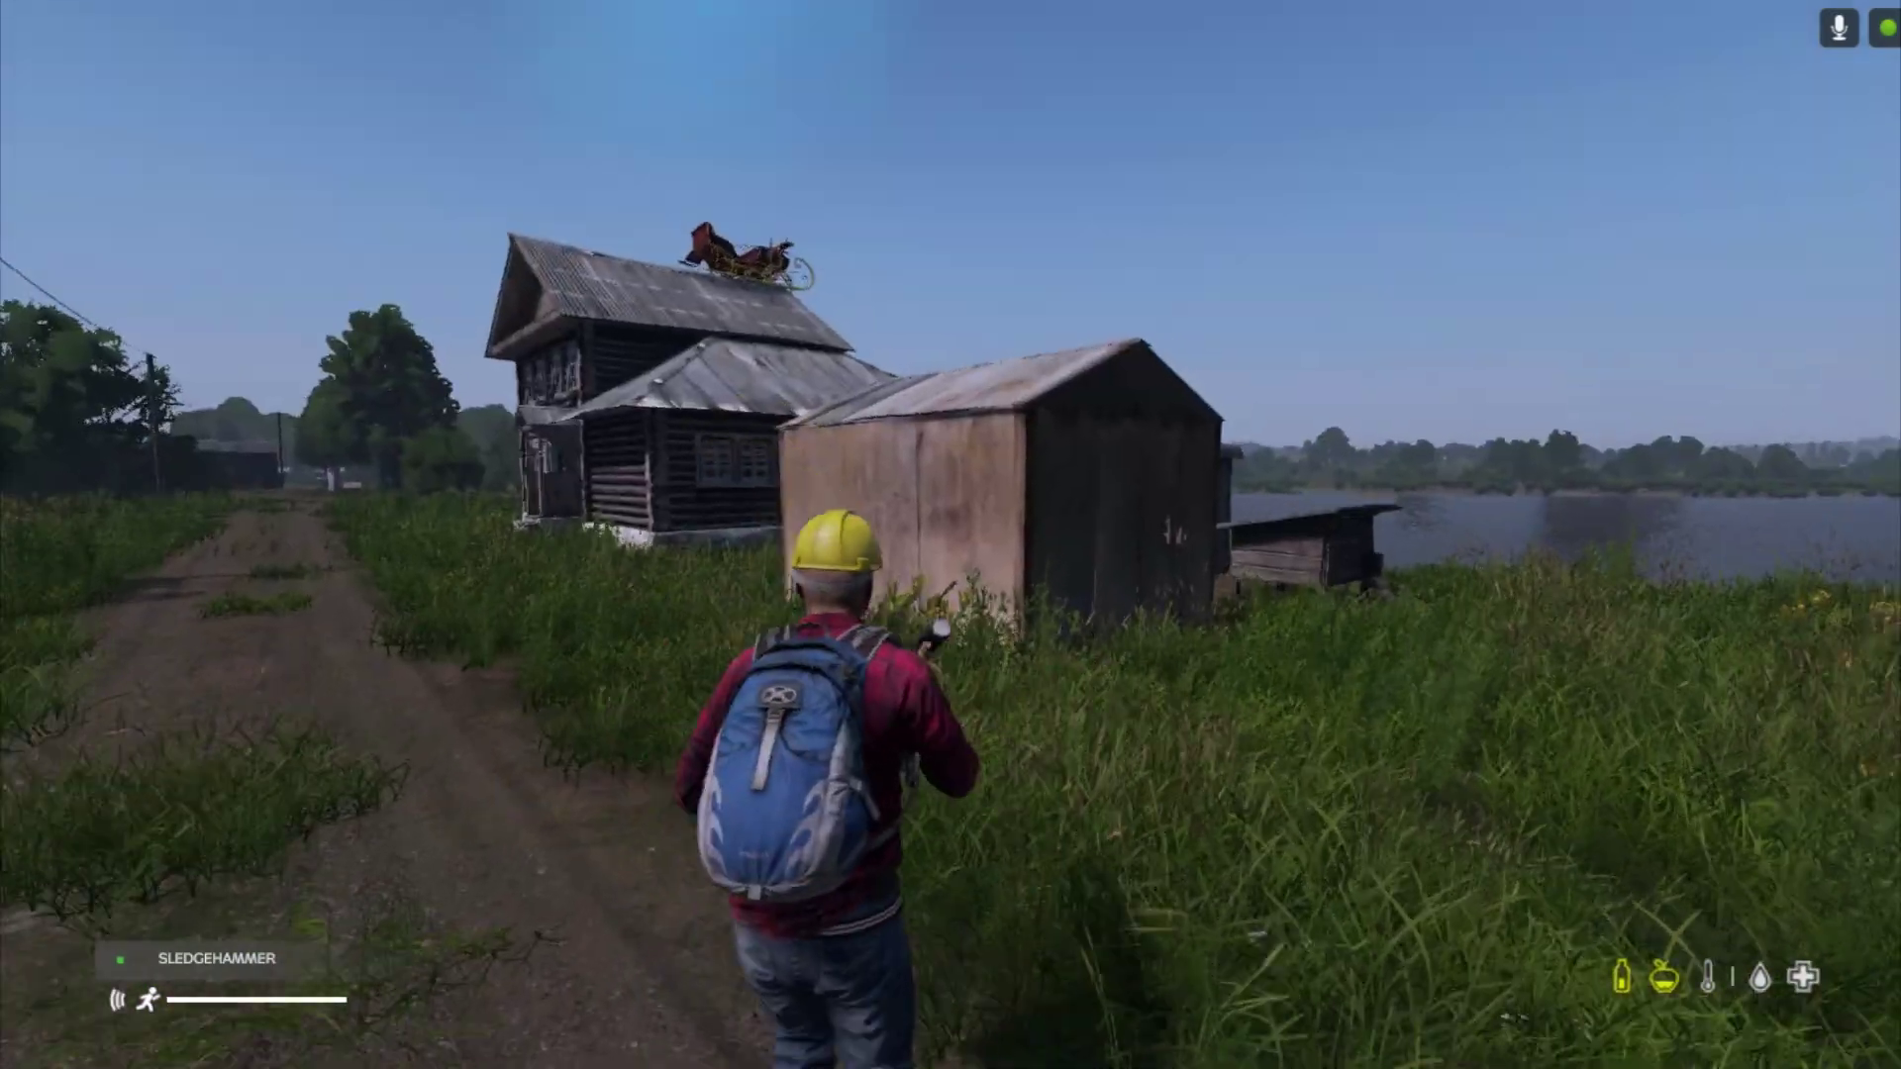
Walk the character past the shed, toilets and chicken coop and around the pub to inspect the placed buildings.
key(w)
key(d)
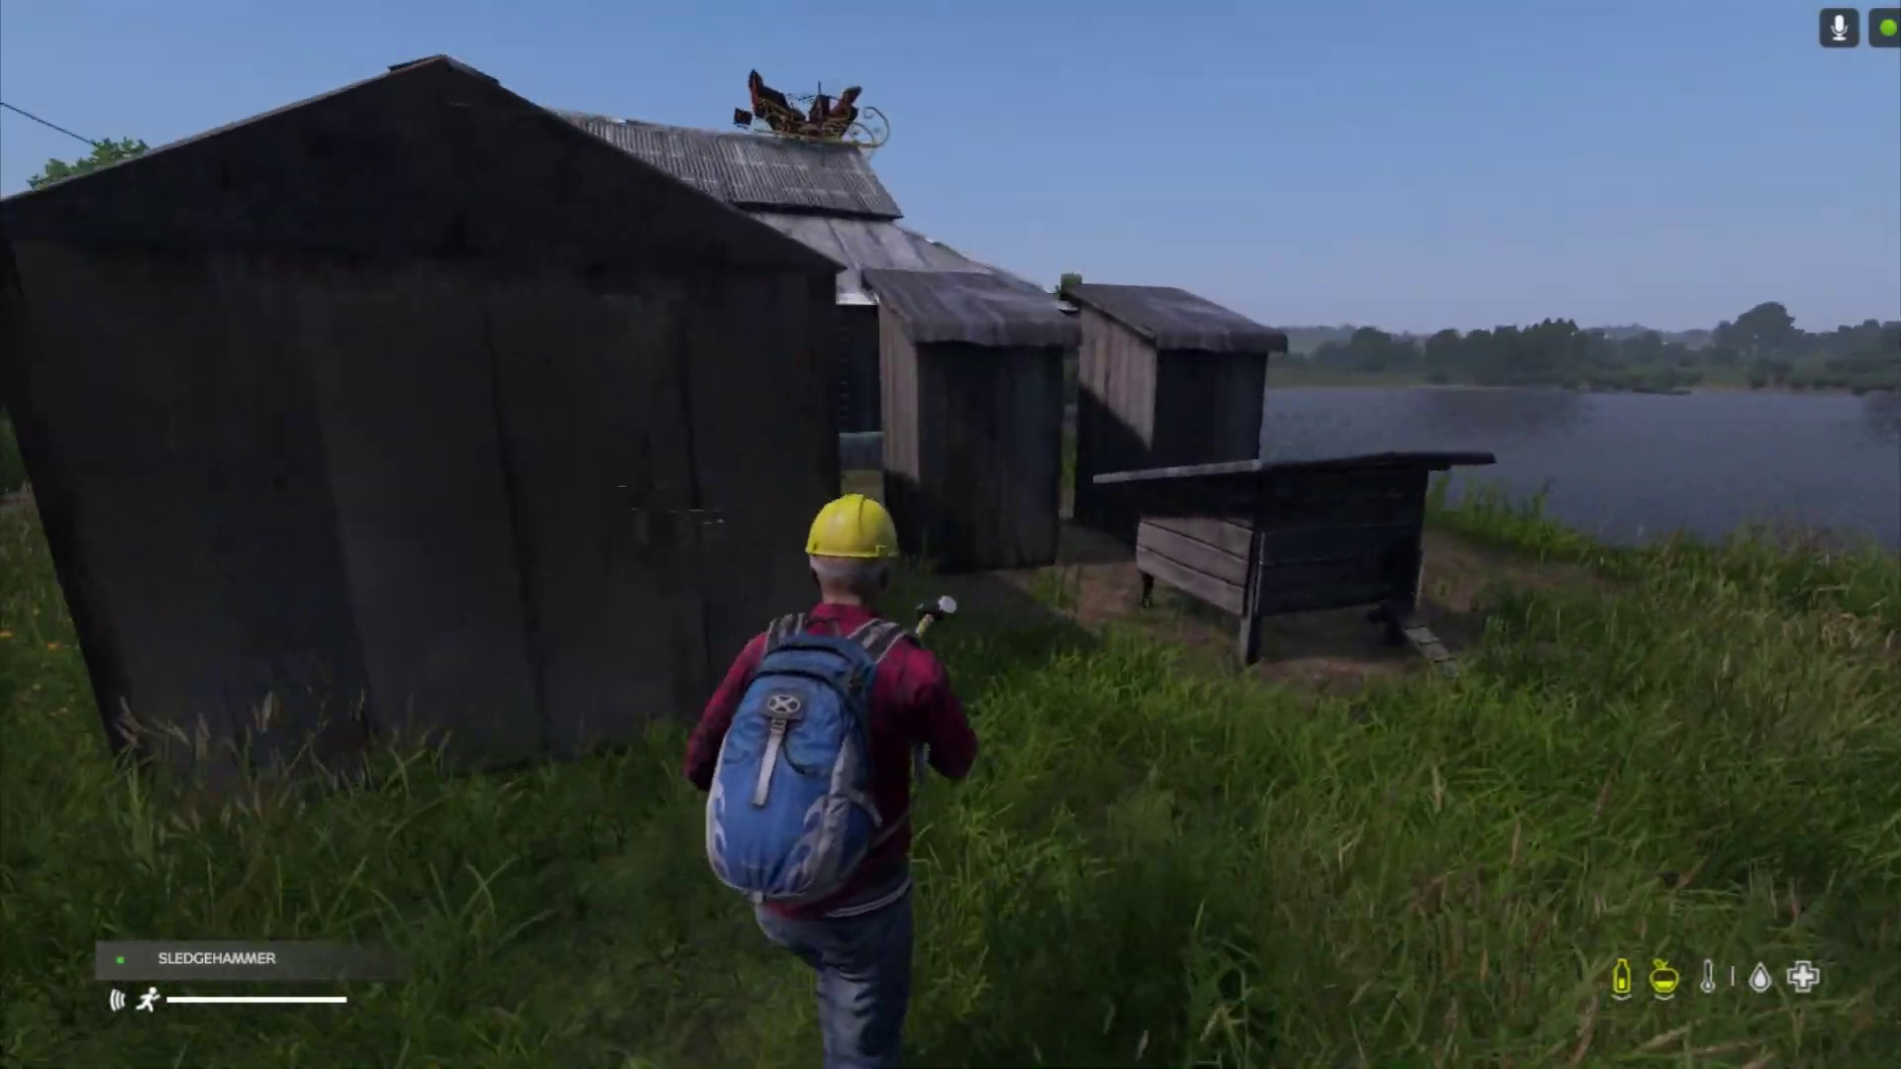
key(w)
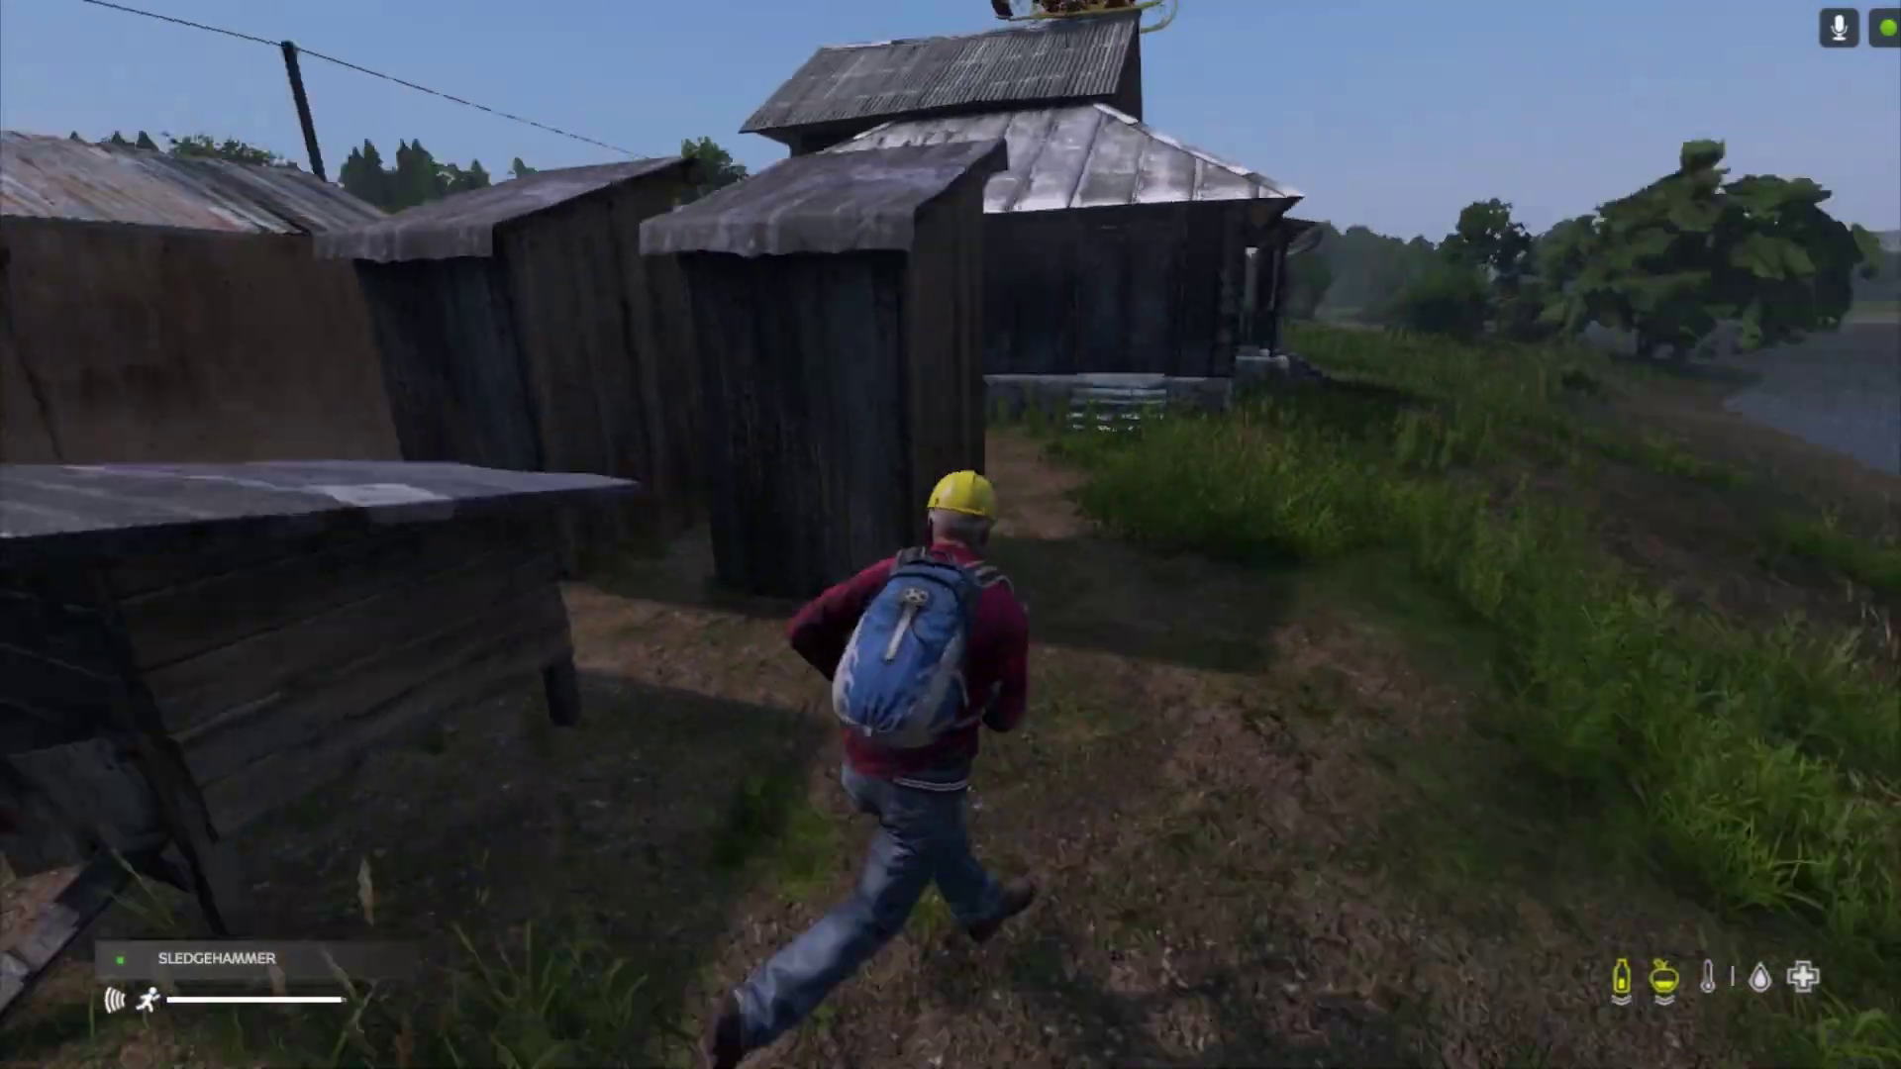
key(w)
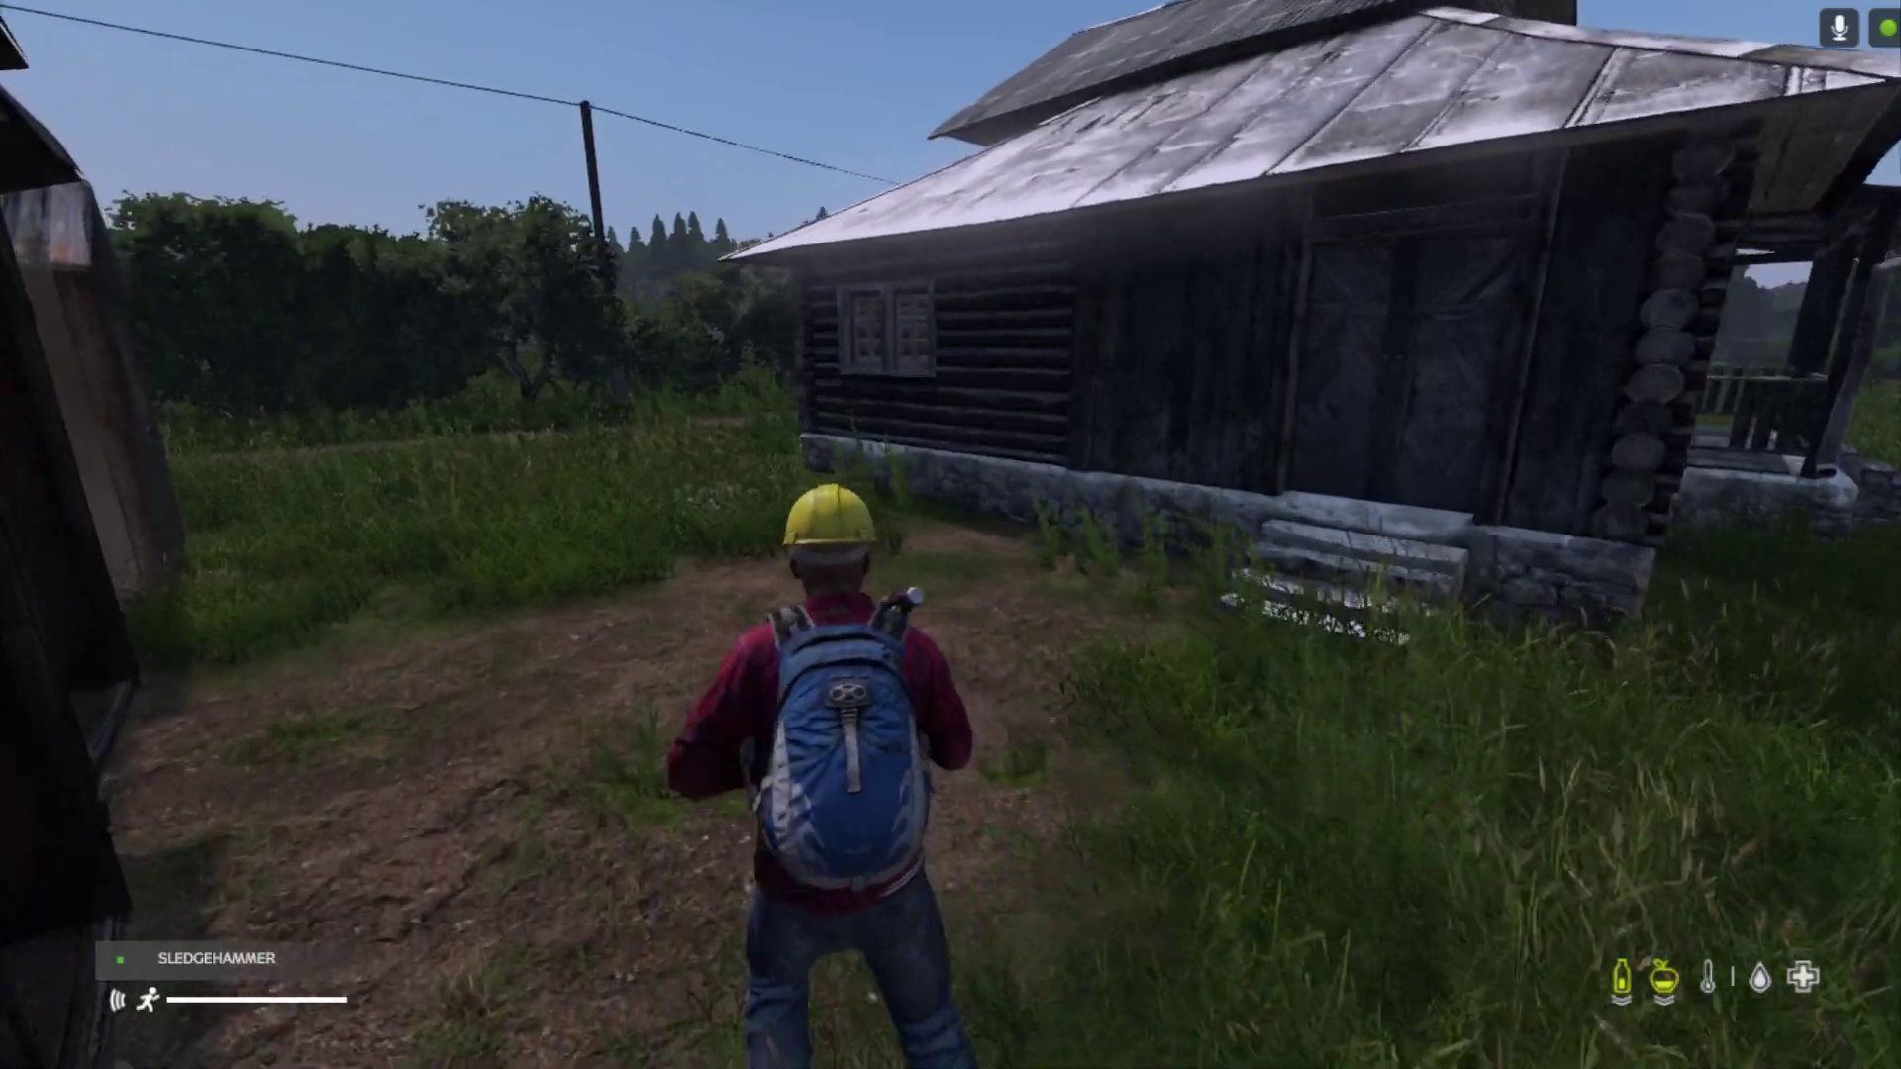
key(w)
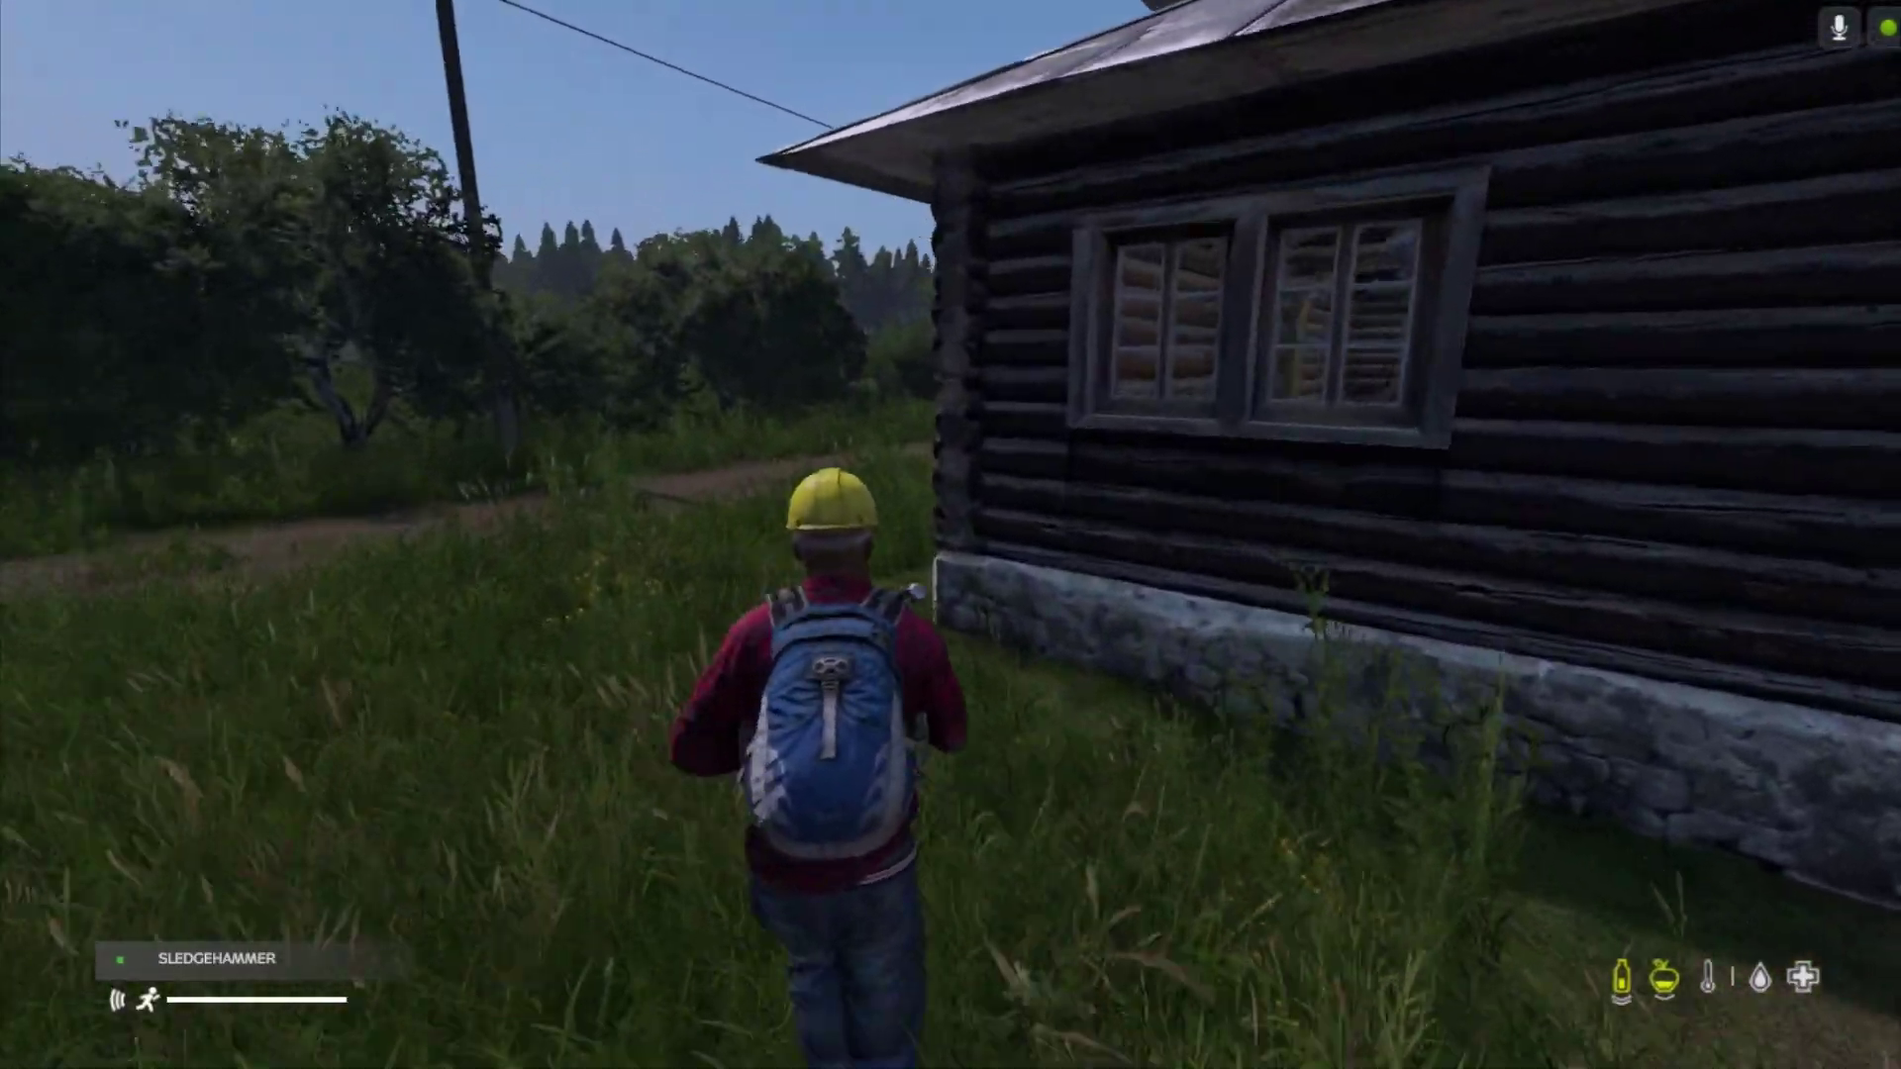
key(w)
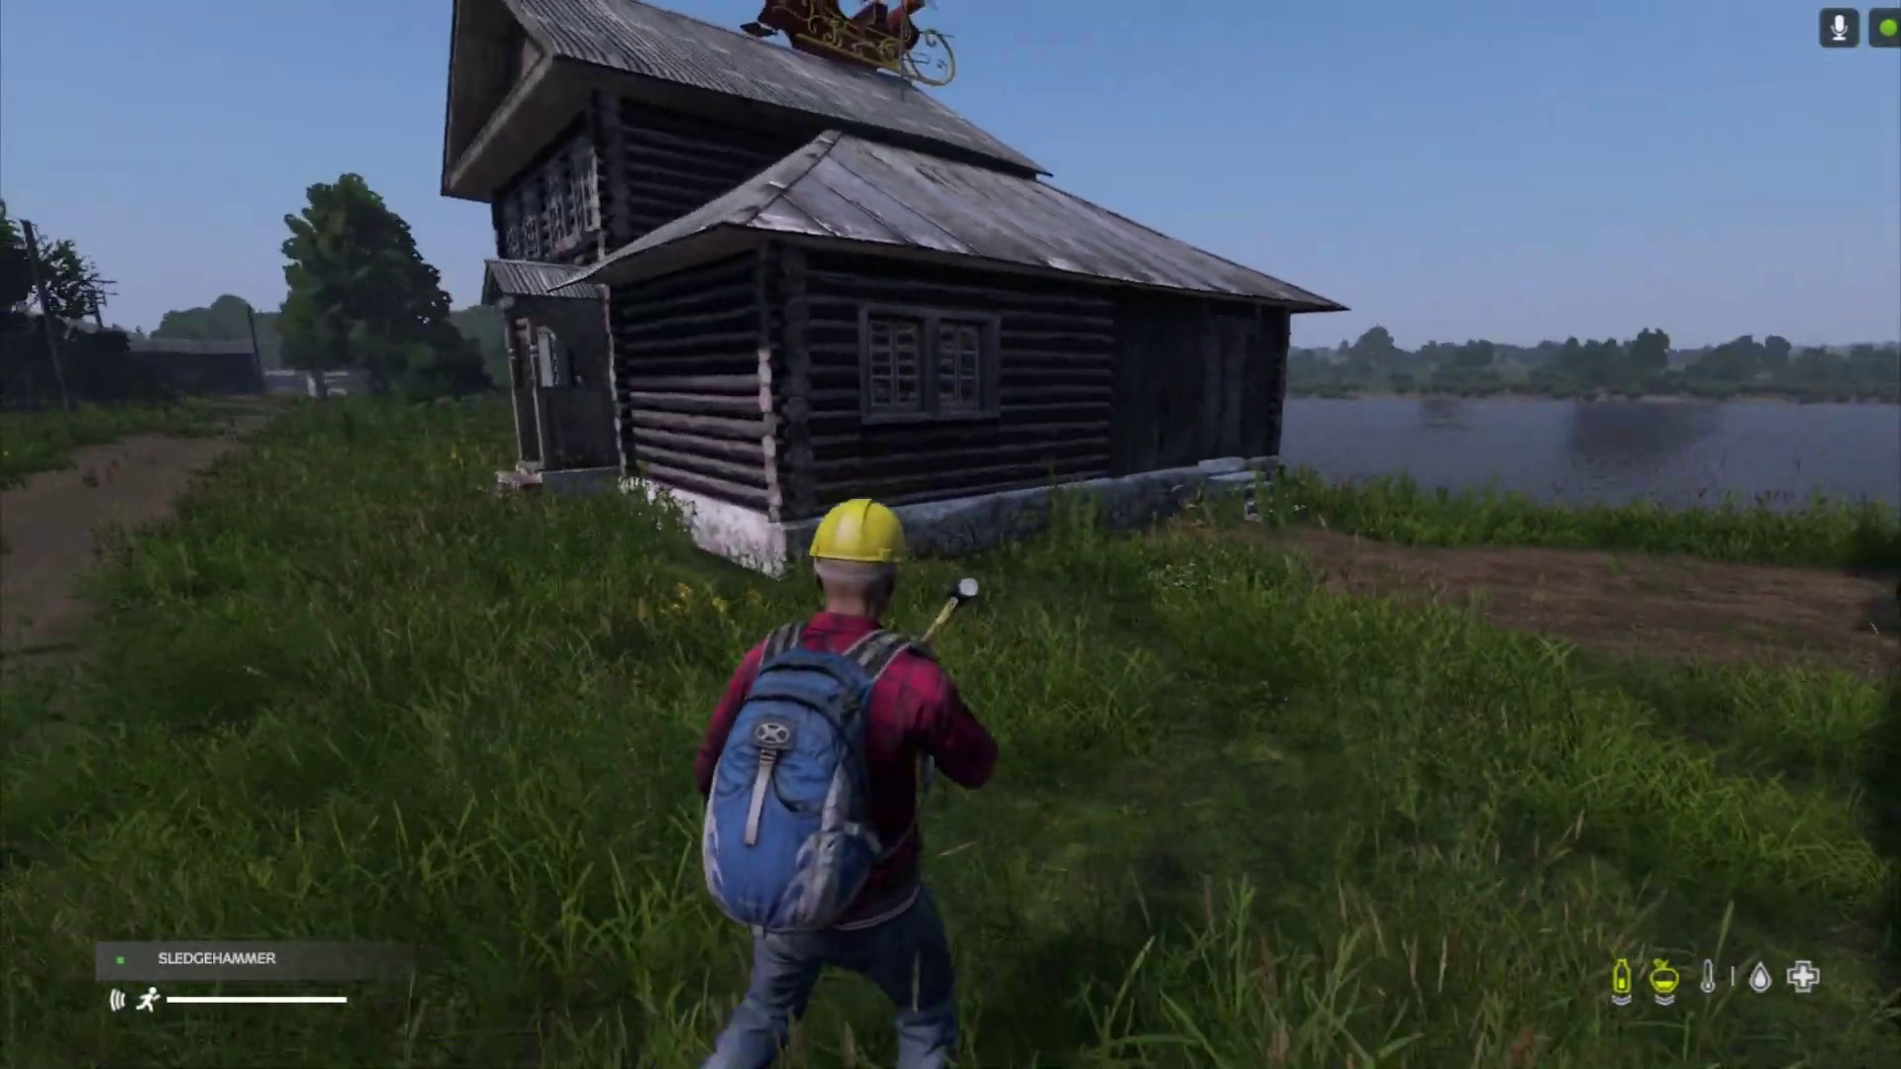
key(w)
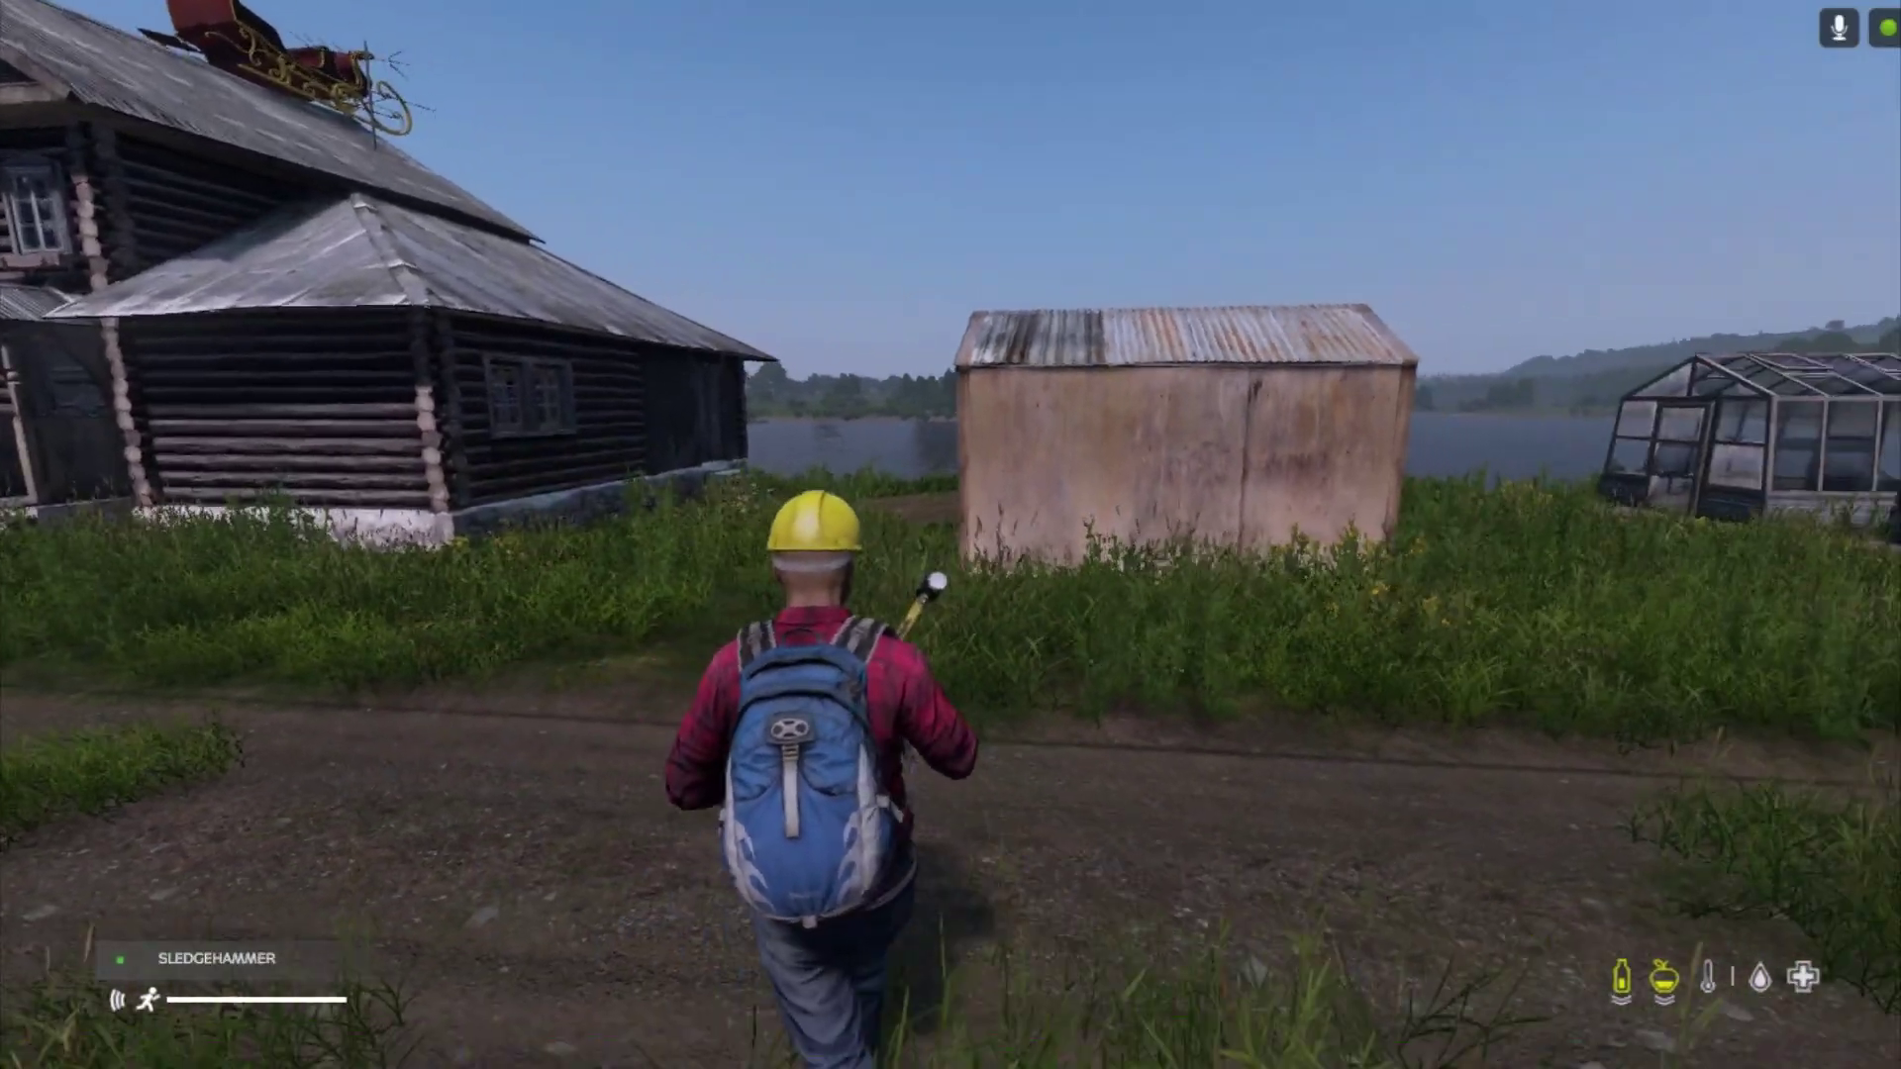
key(w)
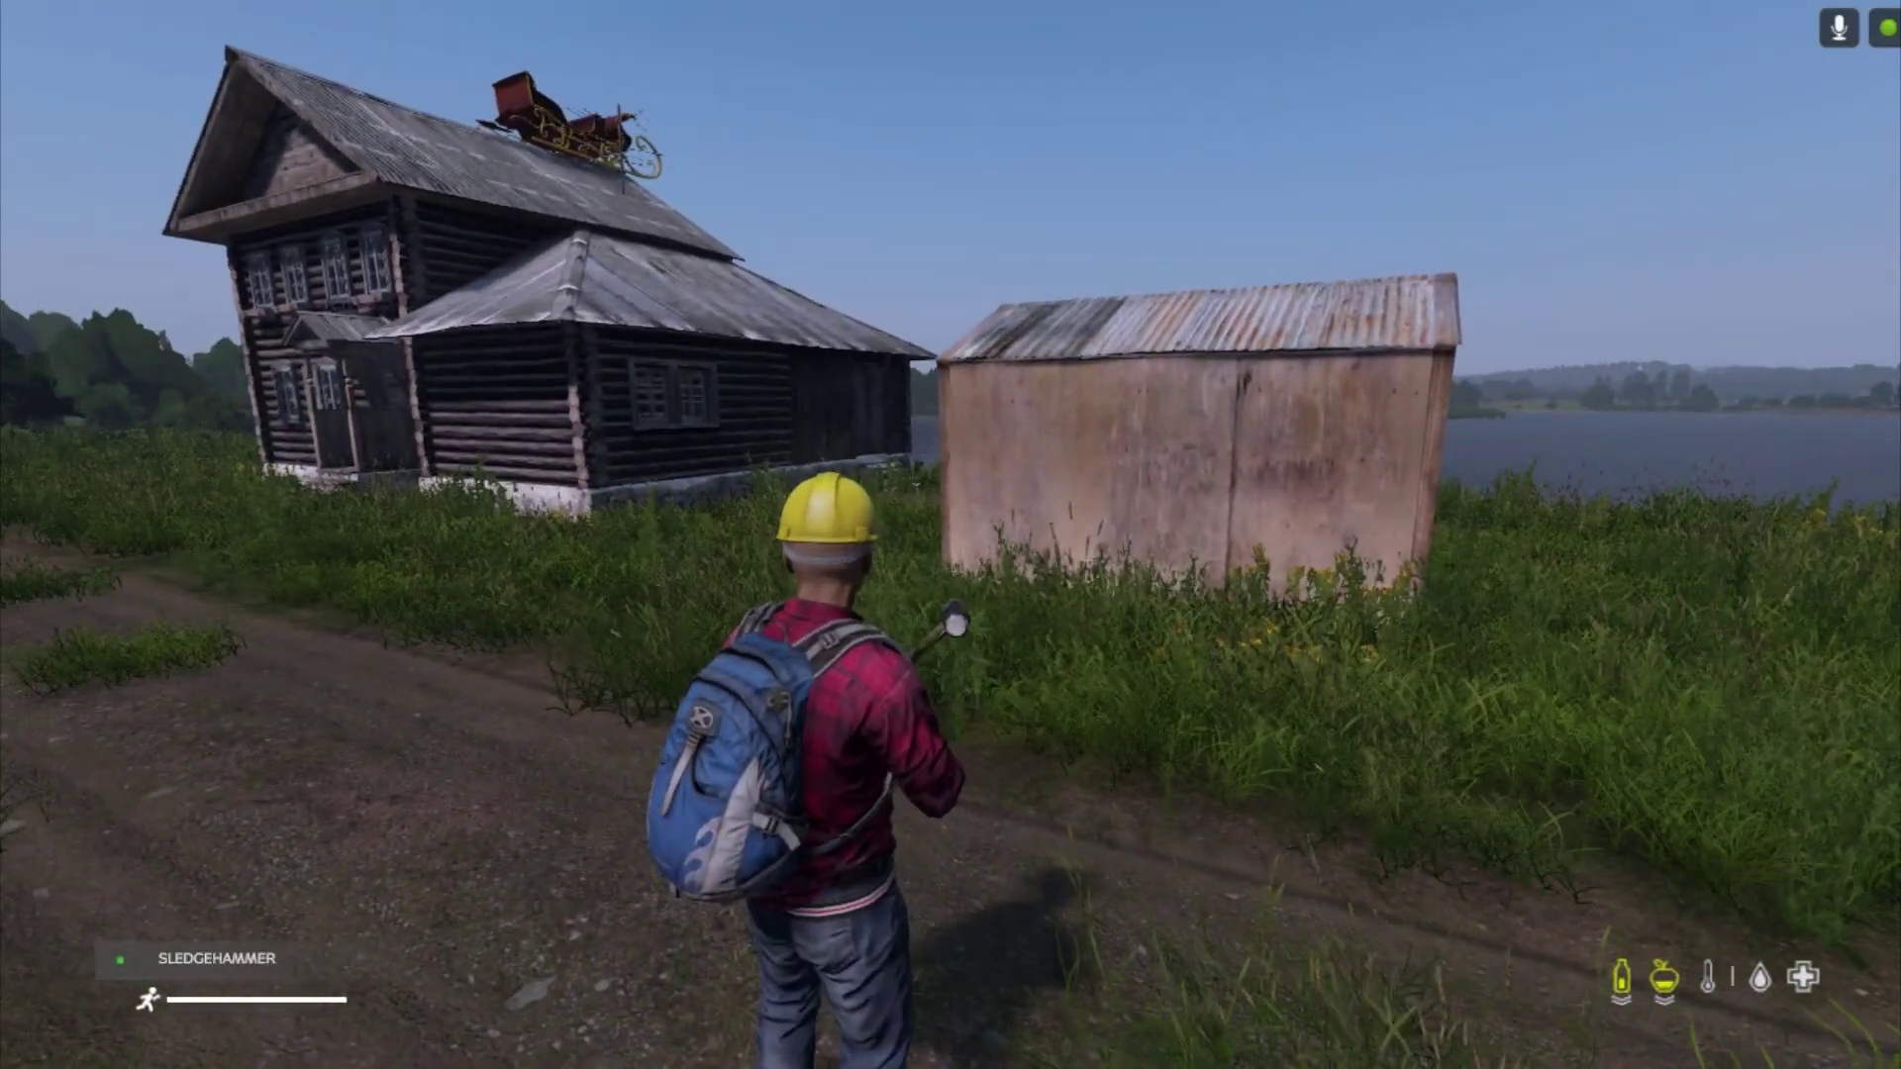
Return to the editor camera and view the whole pub site from above.
key(y)
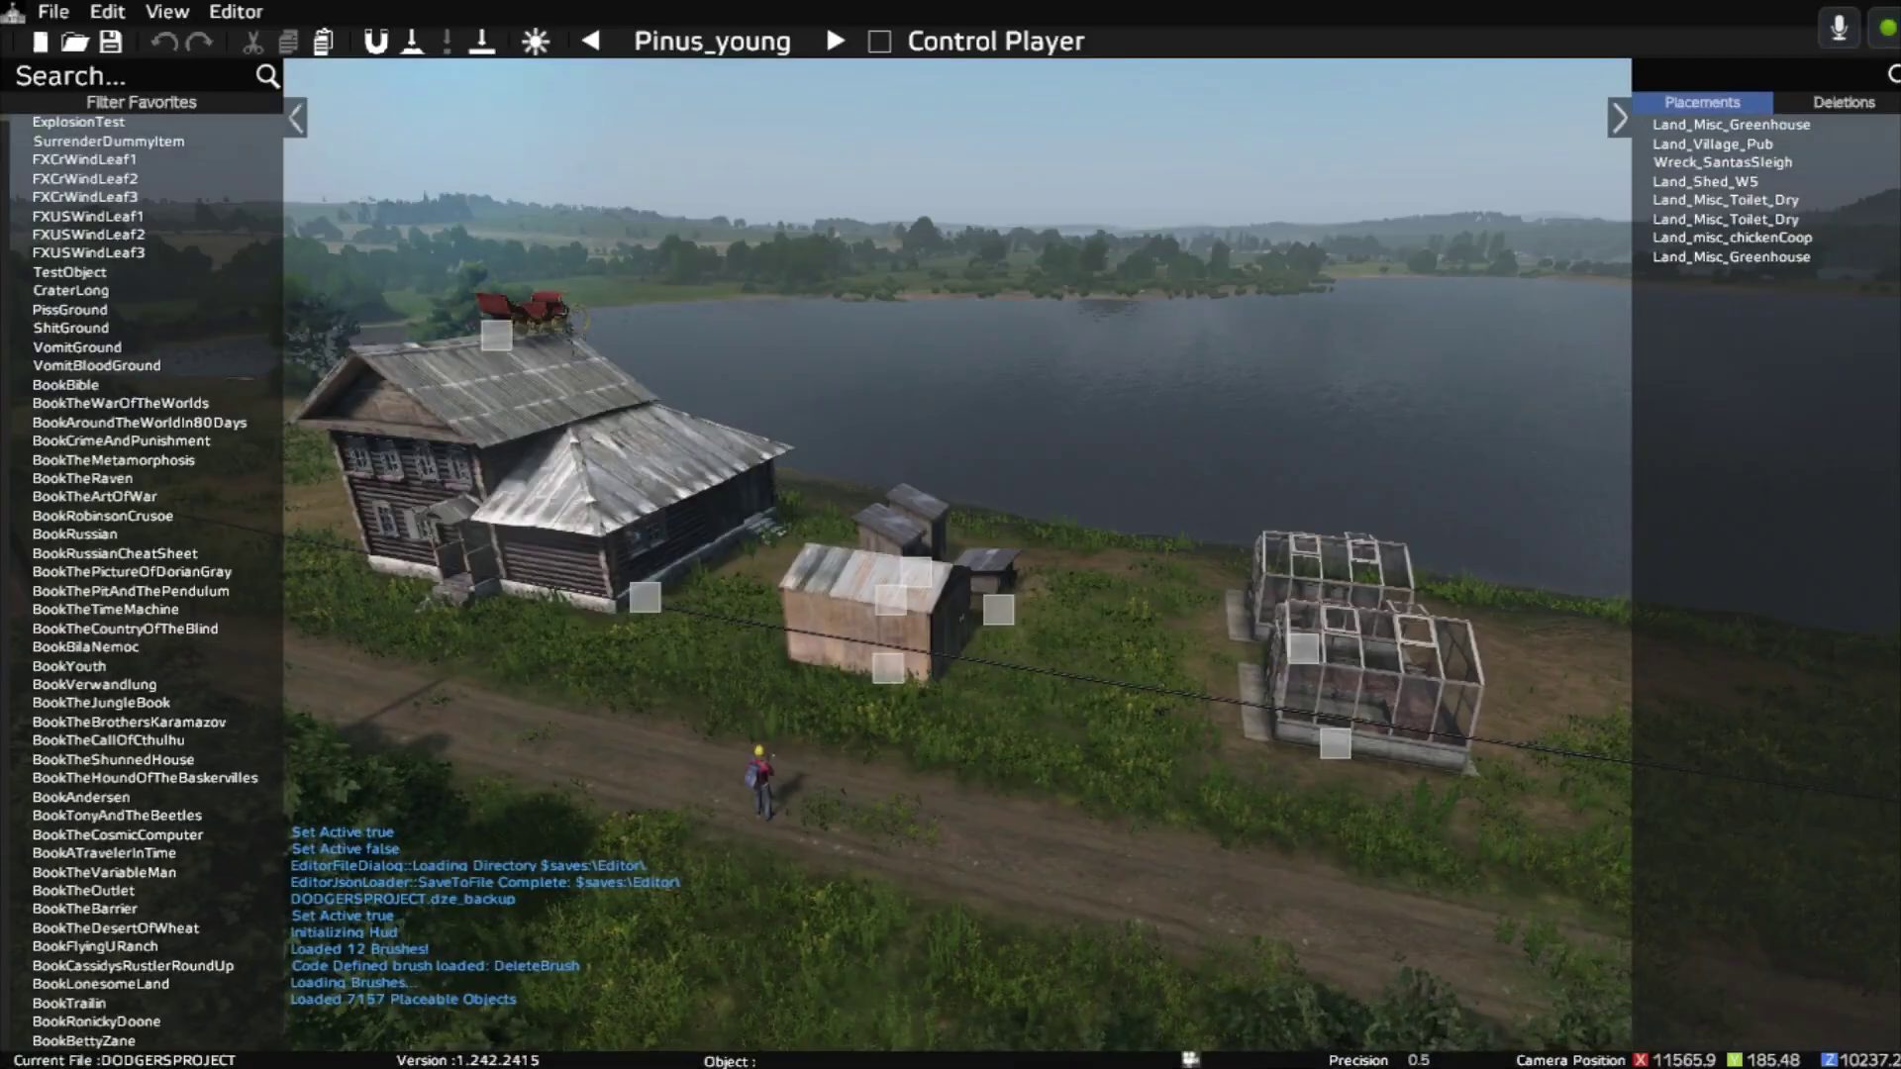
key(s)
key(a)
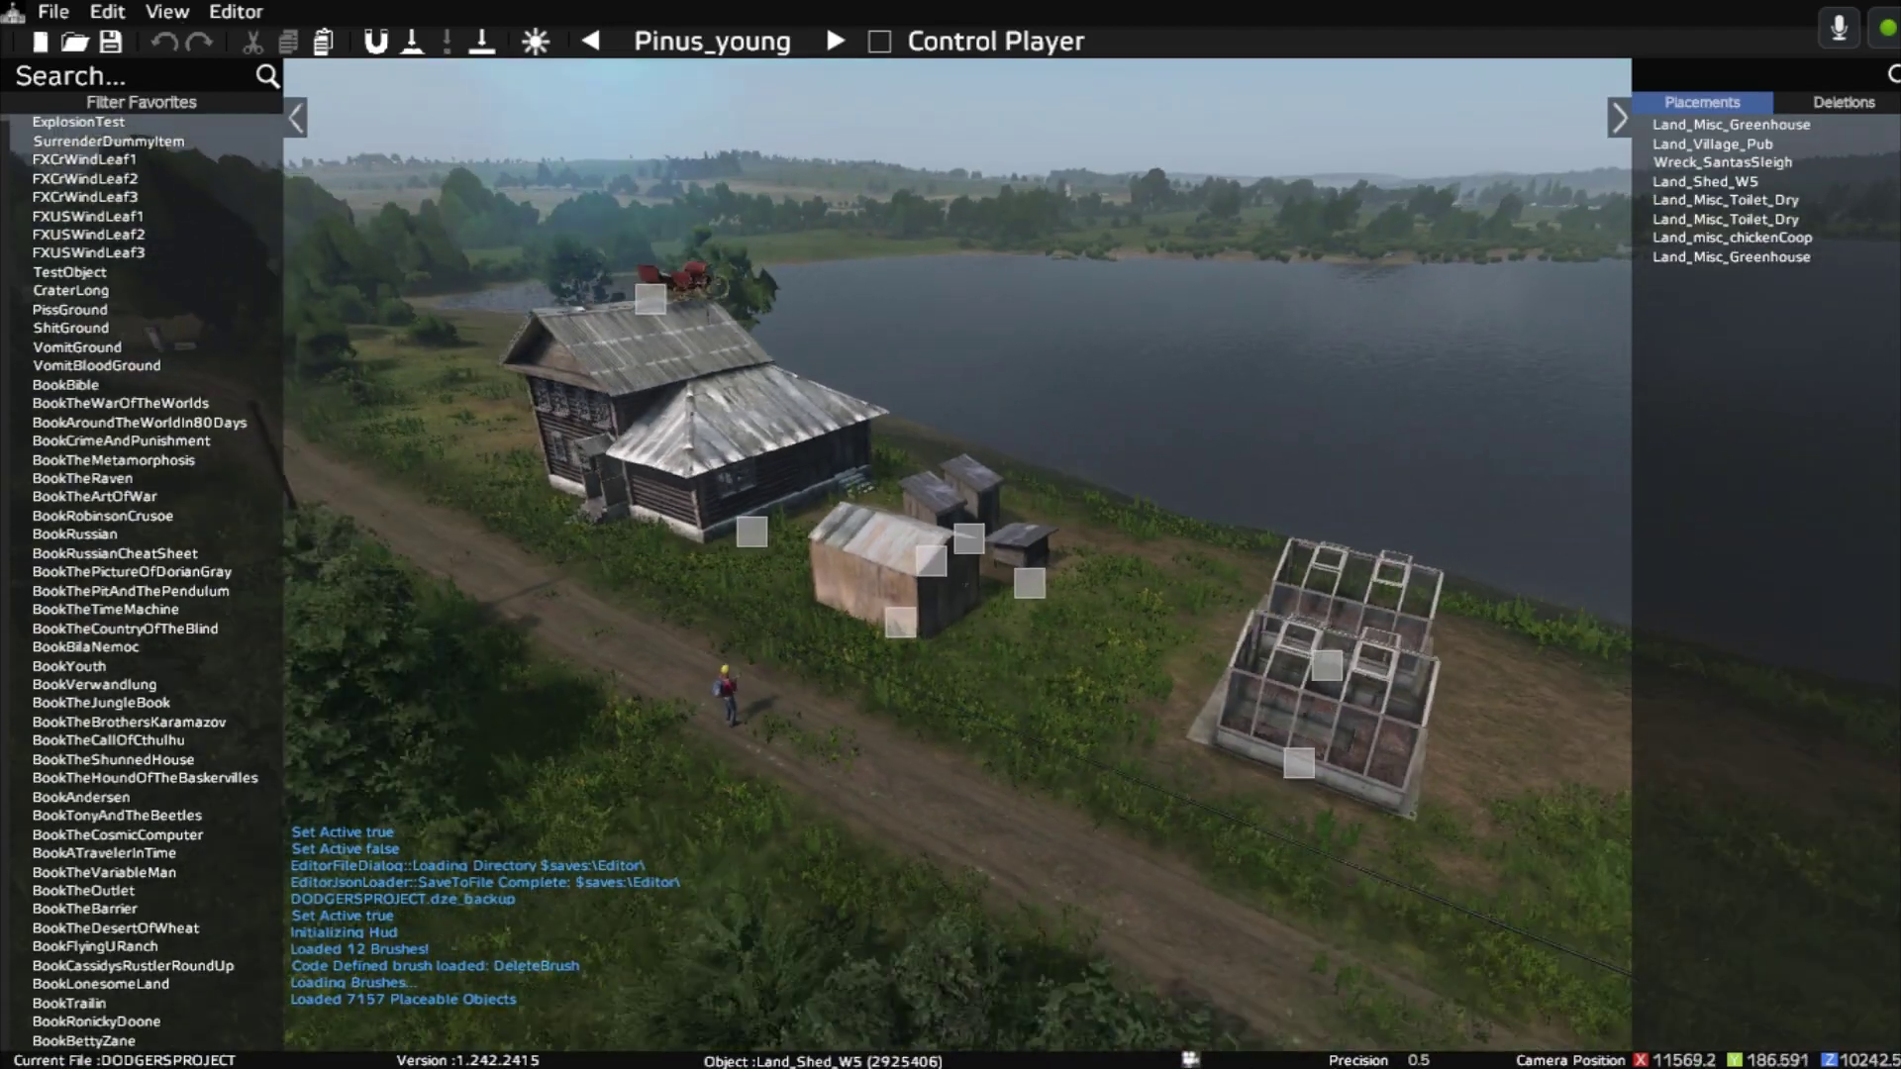
key(w)
key(d)
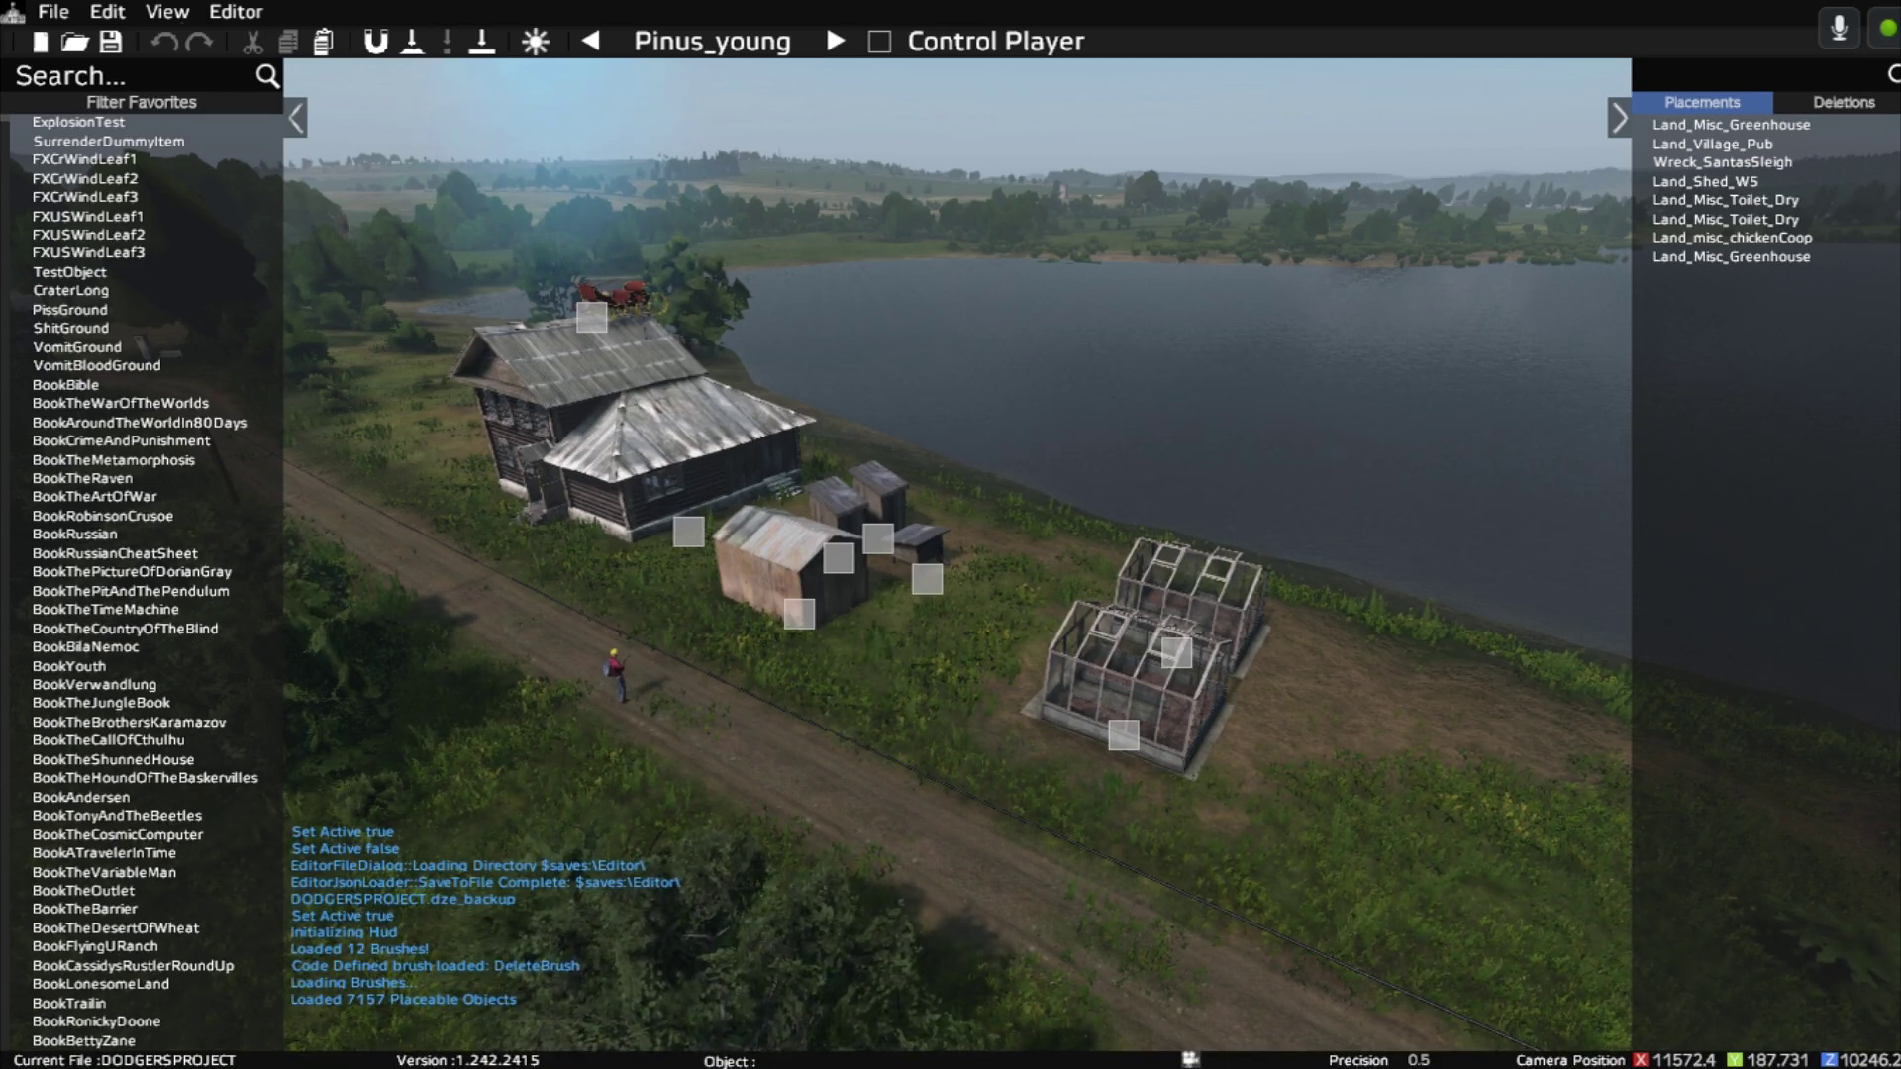
Search the placeable objects for "tent" and "tenta", and clear the search.
key(a)
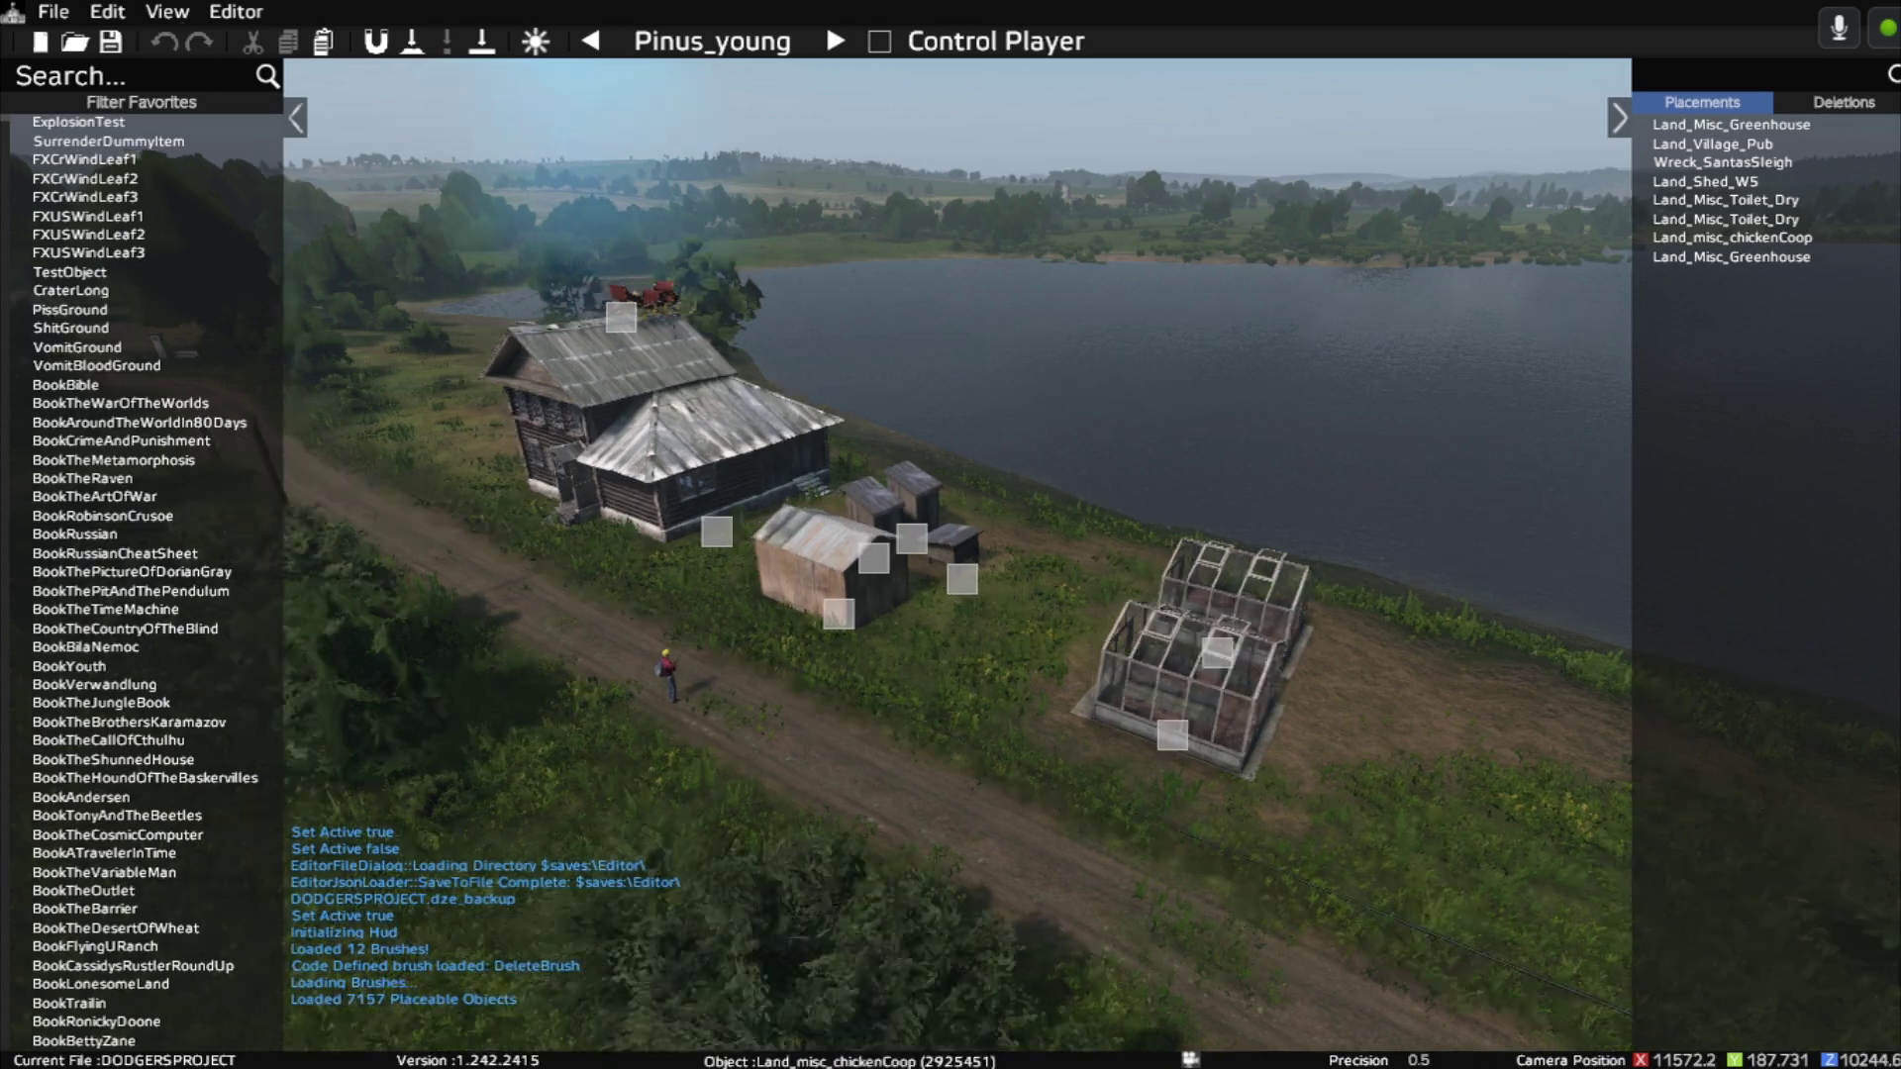
key(w)
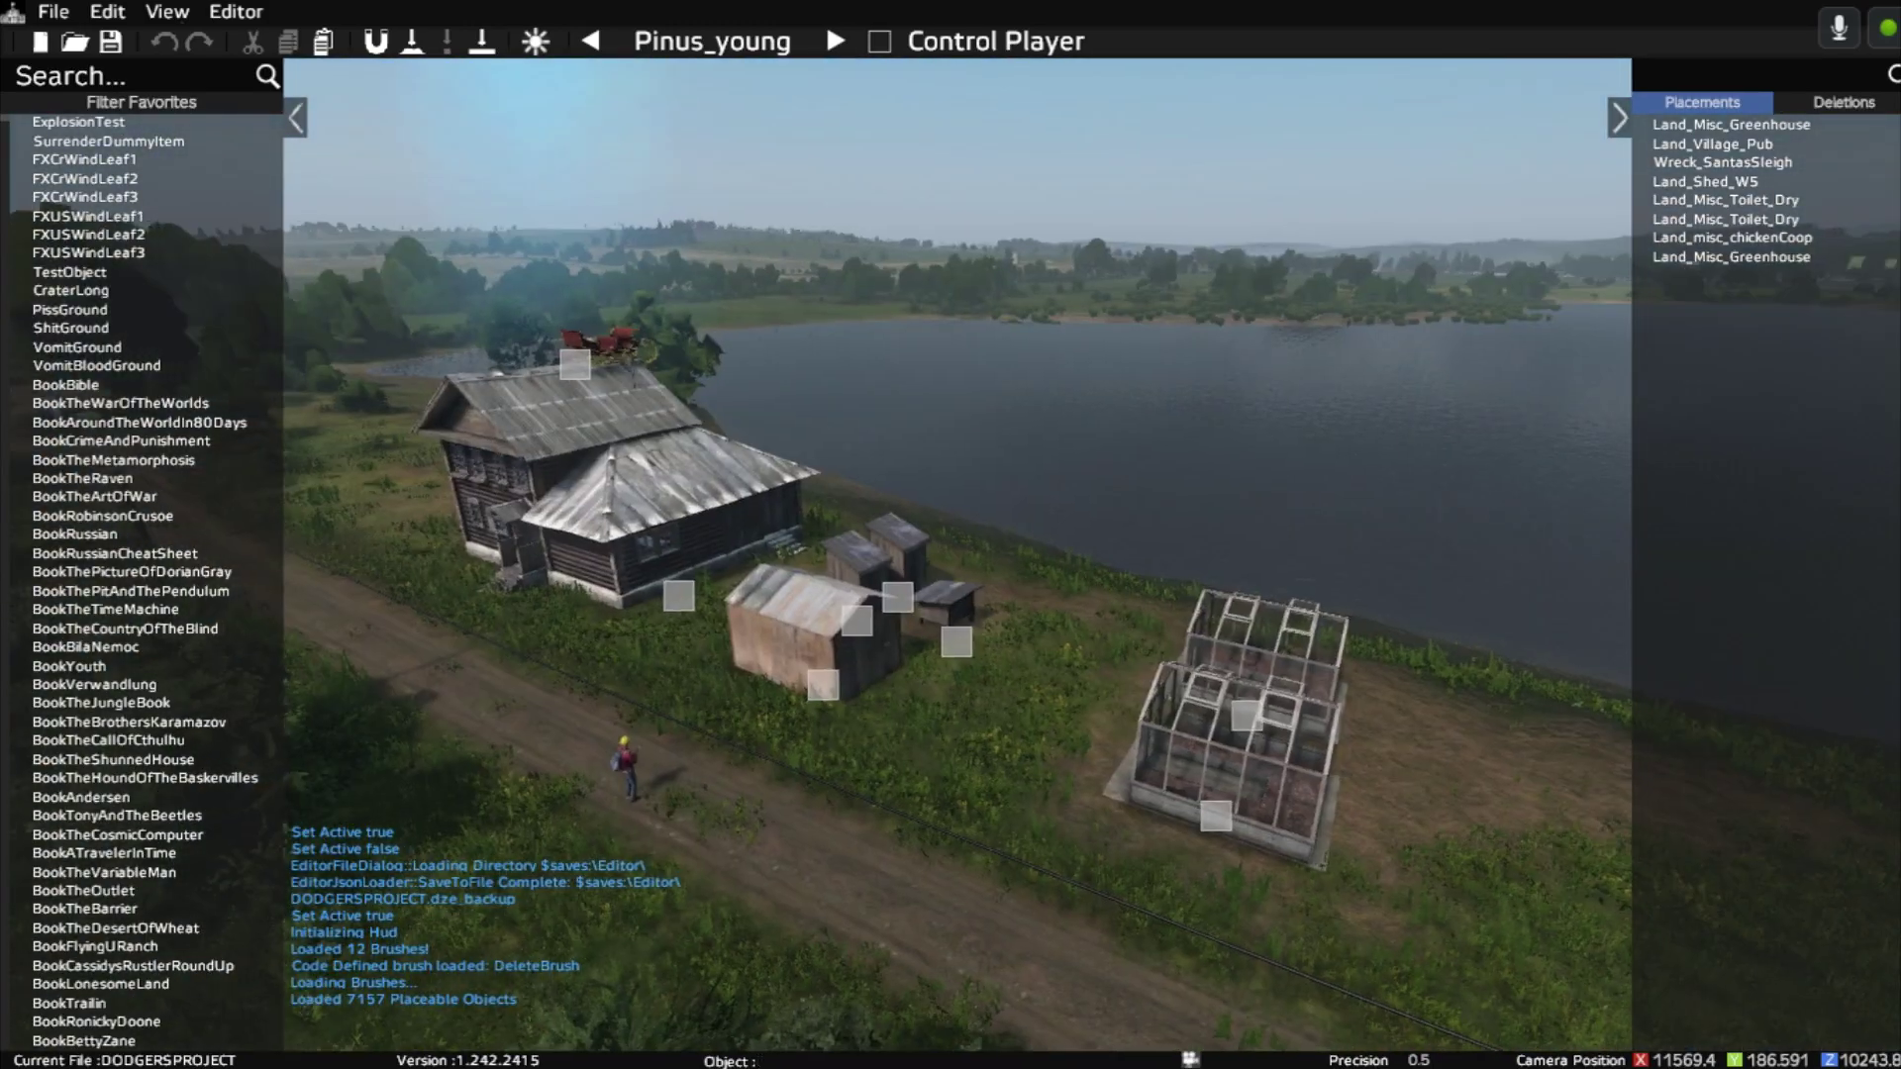
key(space)
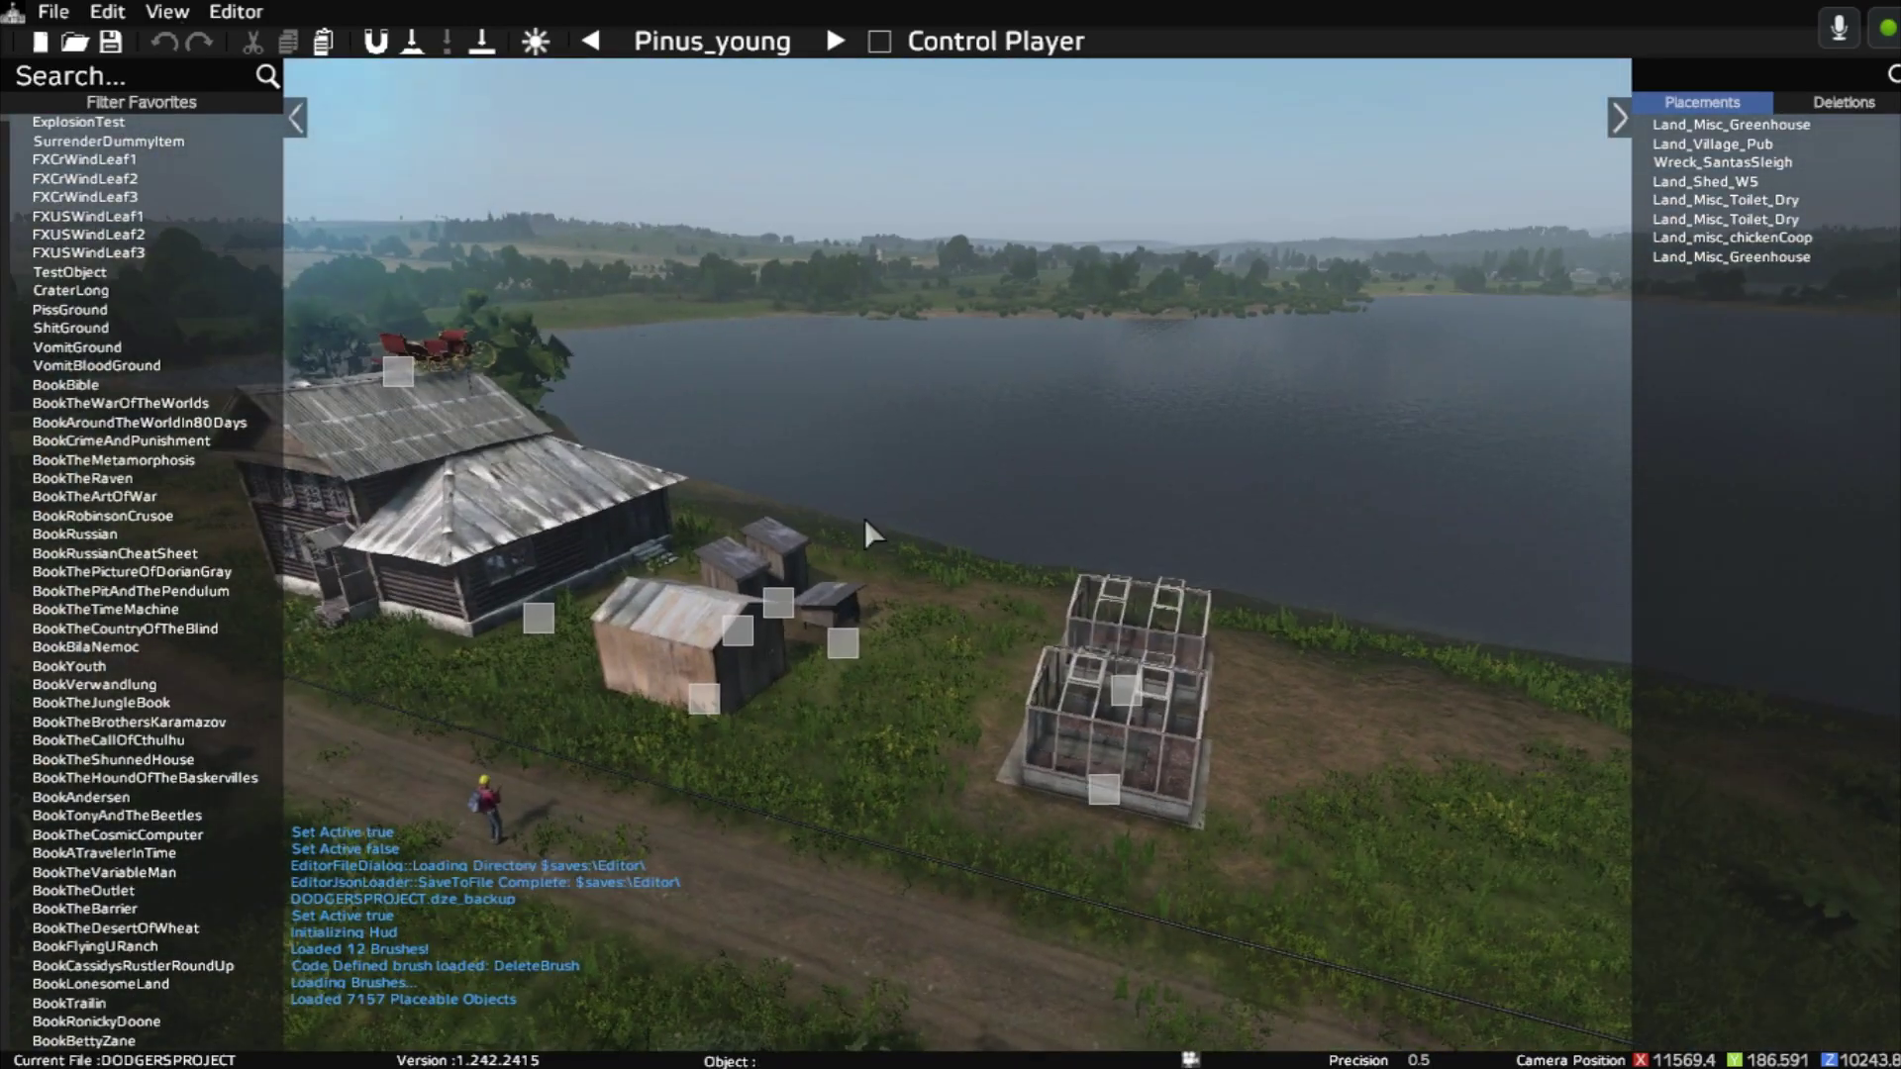
click(159, 83)
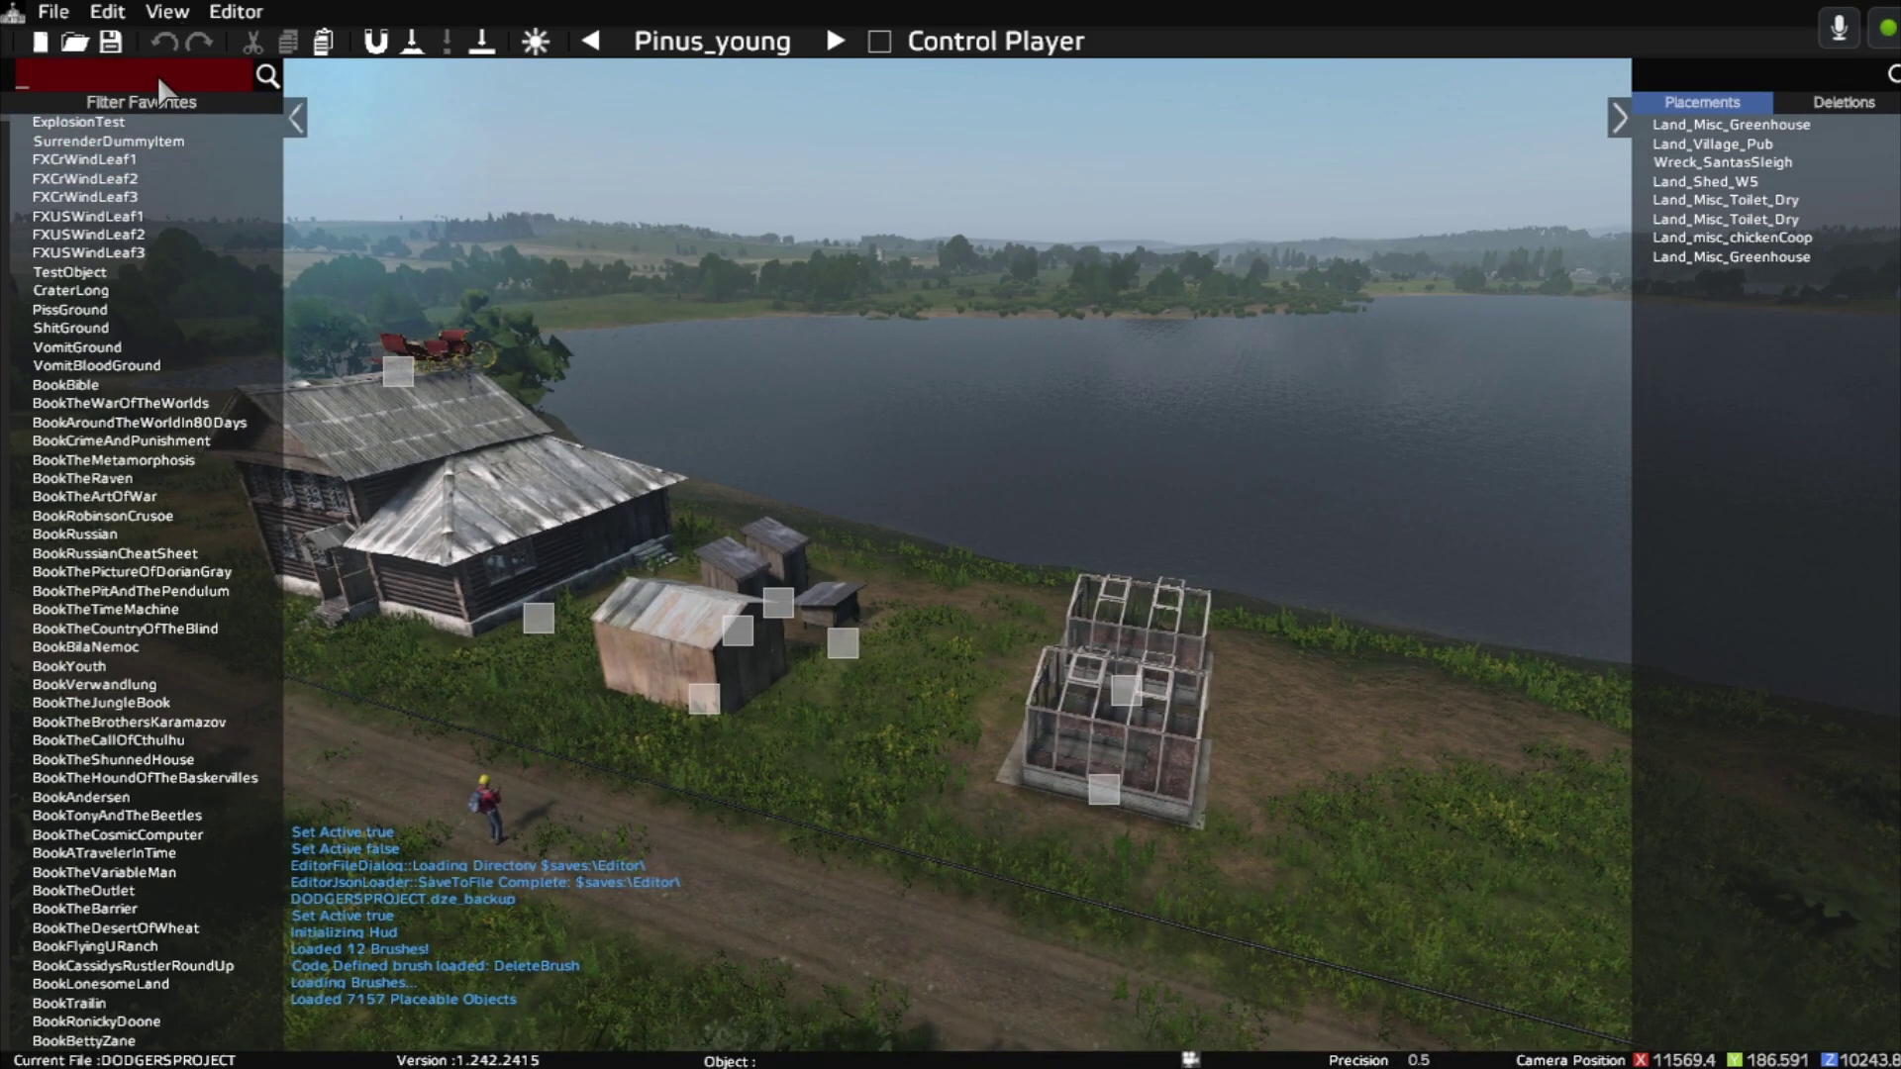
text(tent_)
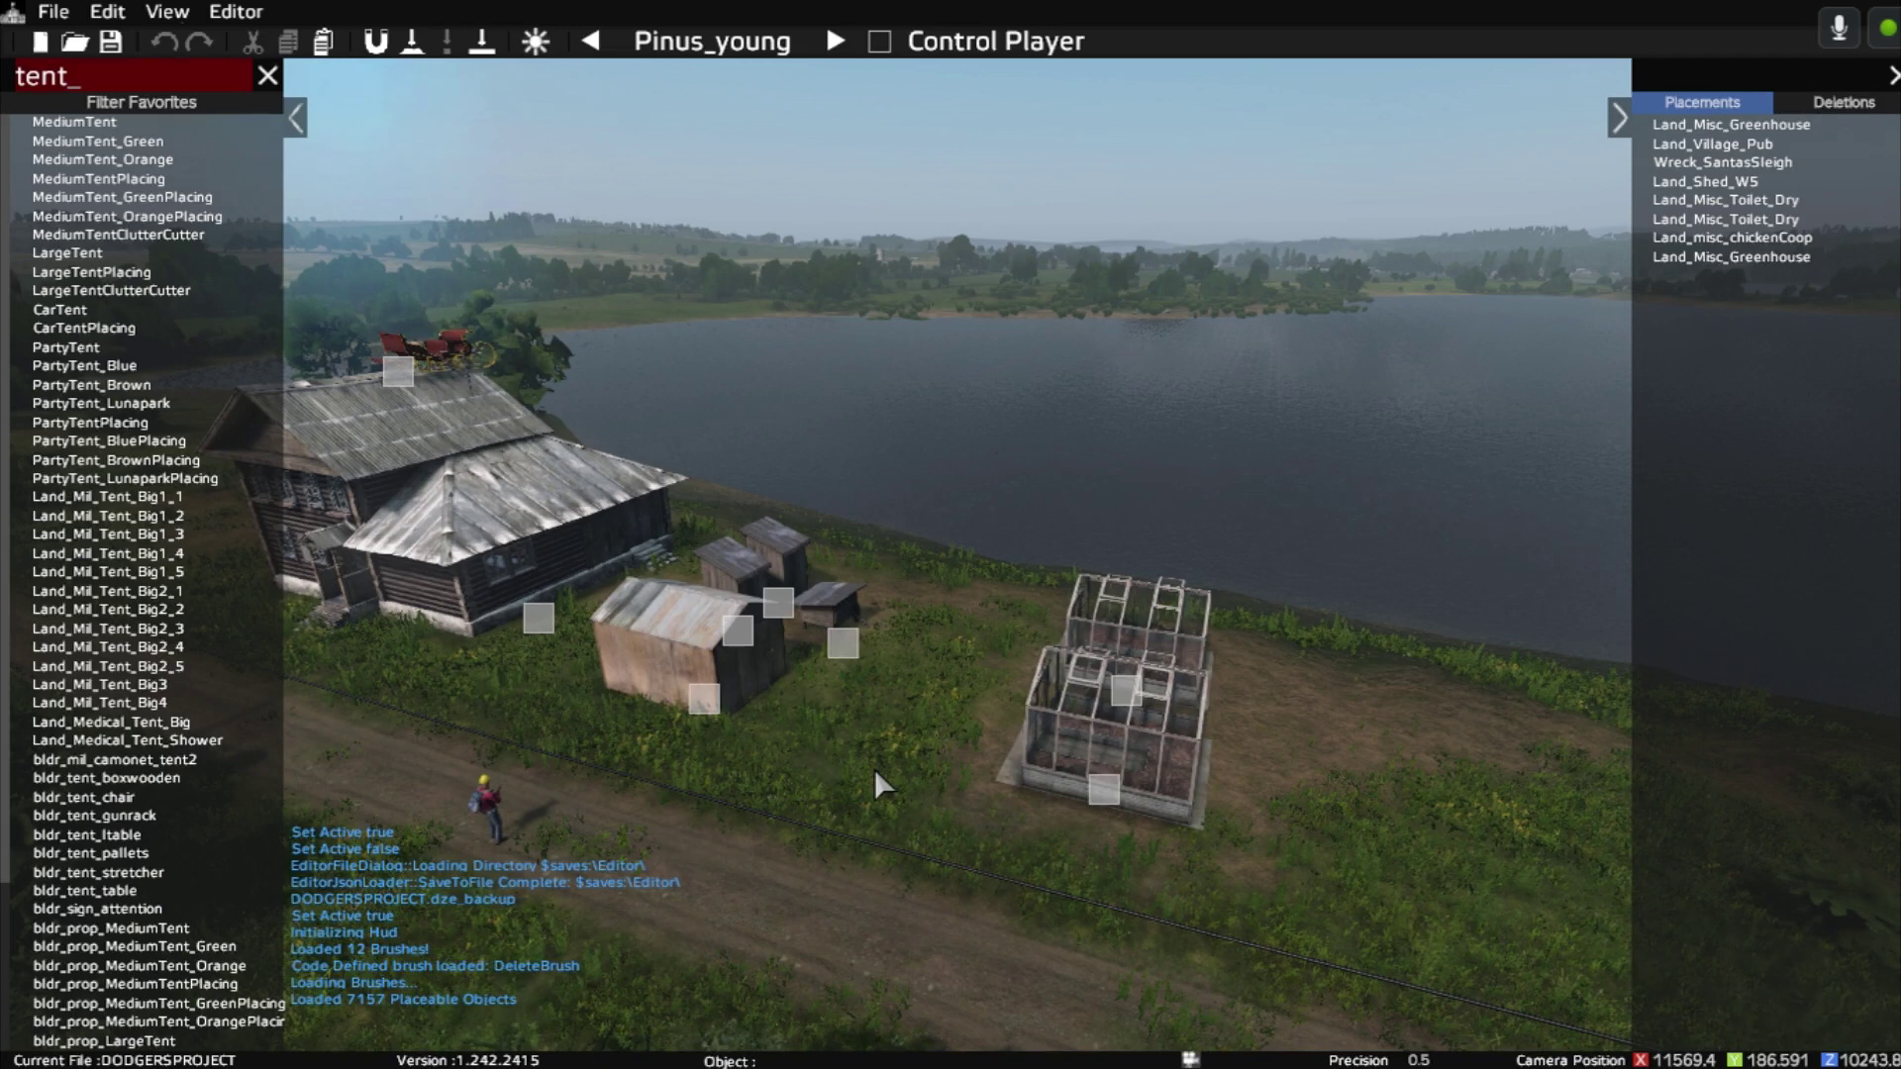
text(a)
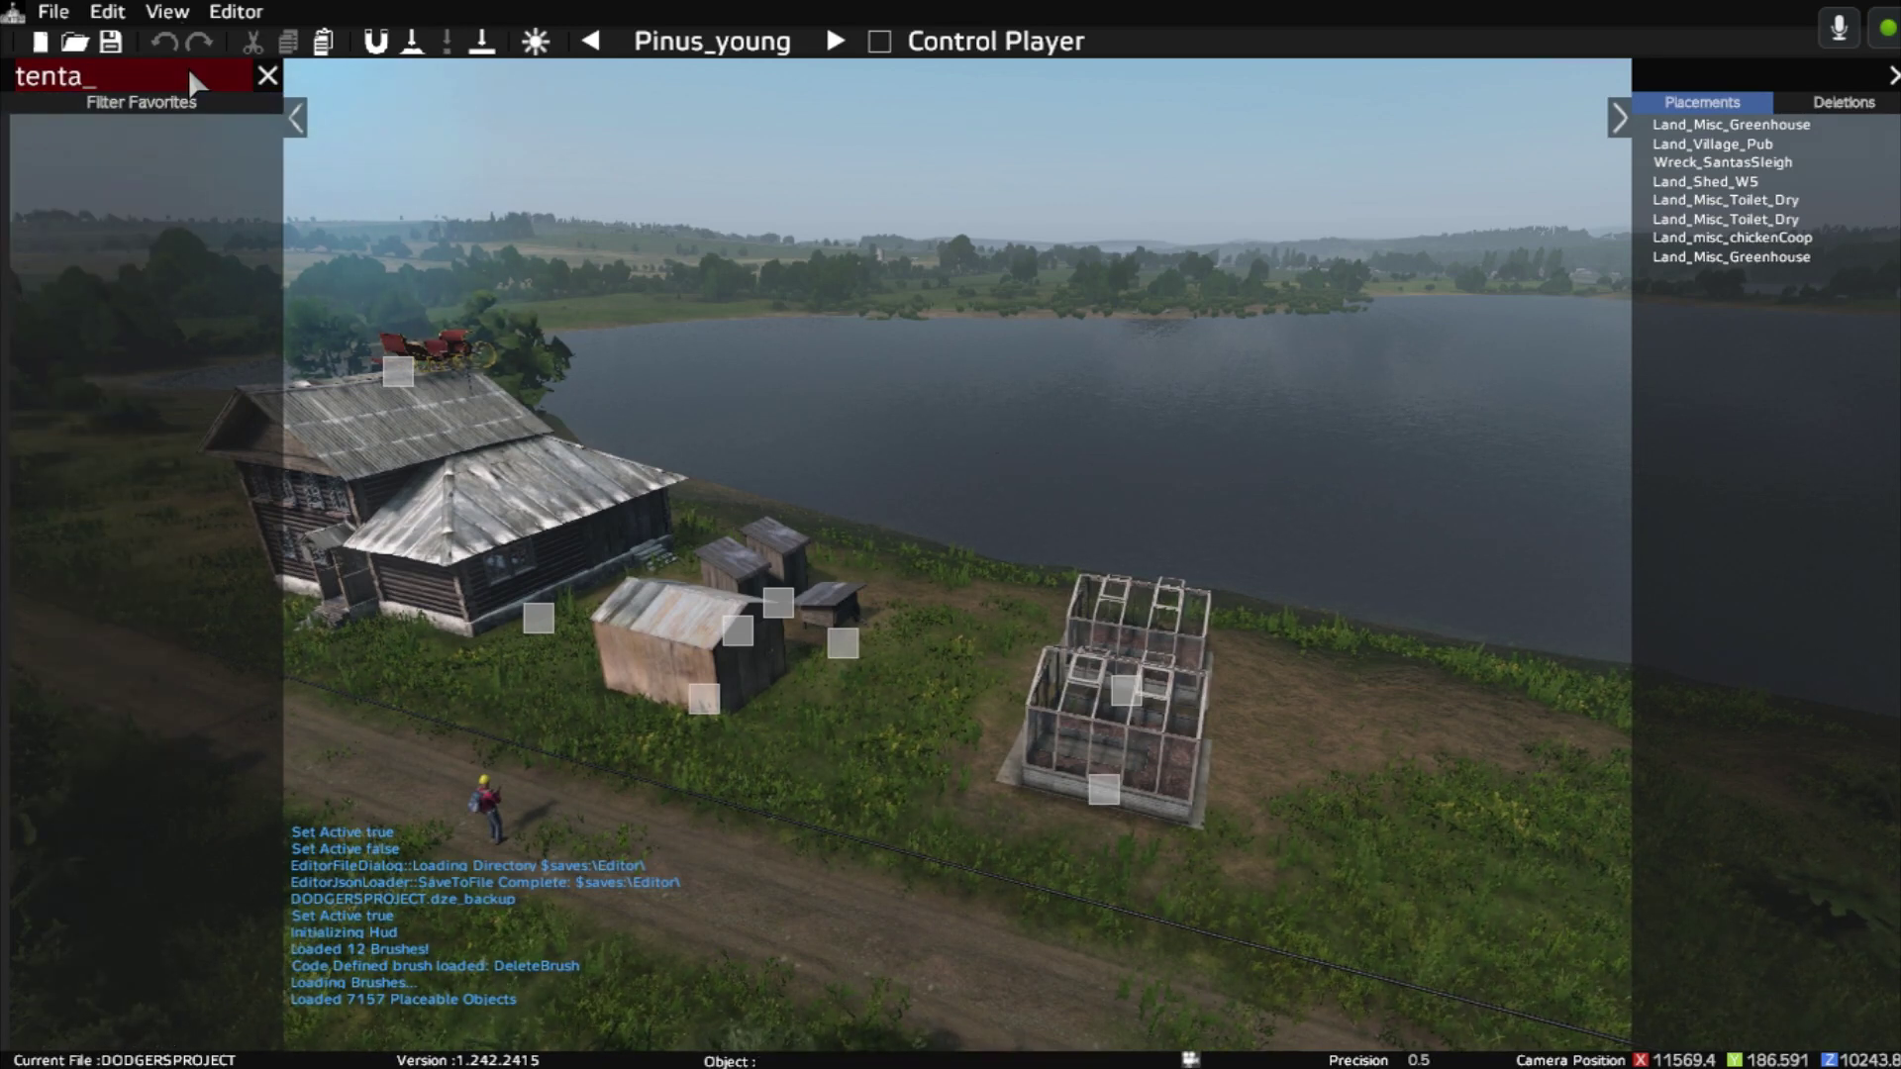
key(BackSpace)
key(BackSpace)
key(BackSpace)
key(BackSpace)
key(BackSpace)
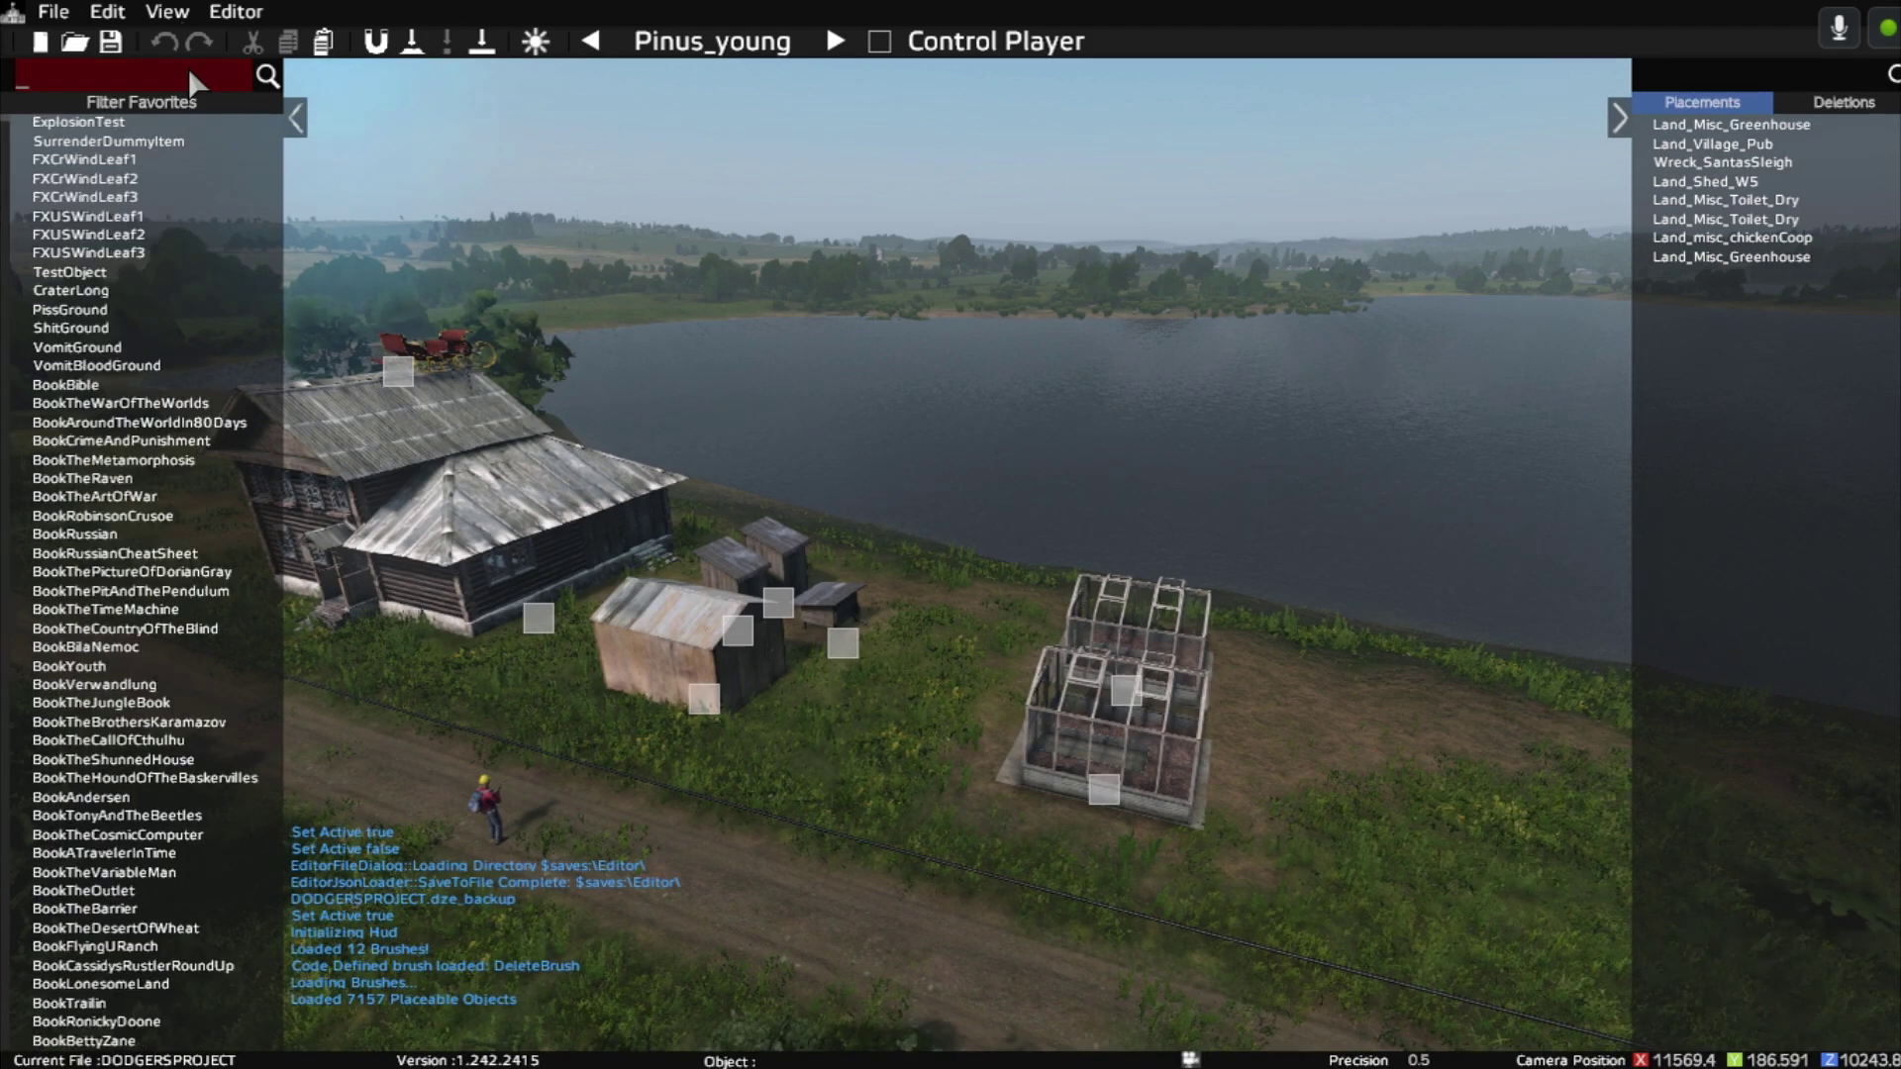
click(777, 761)
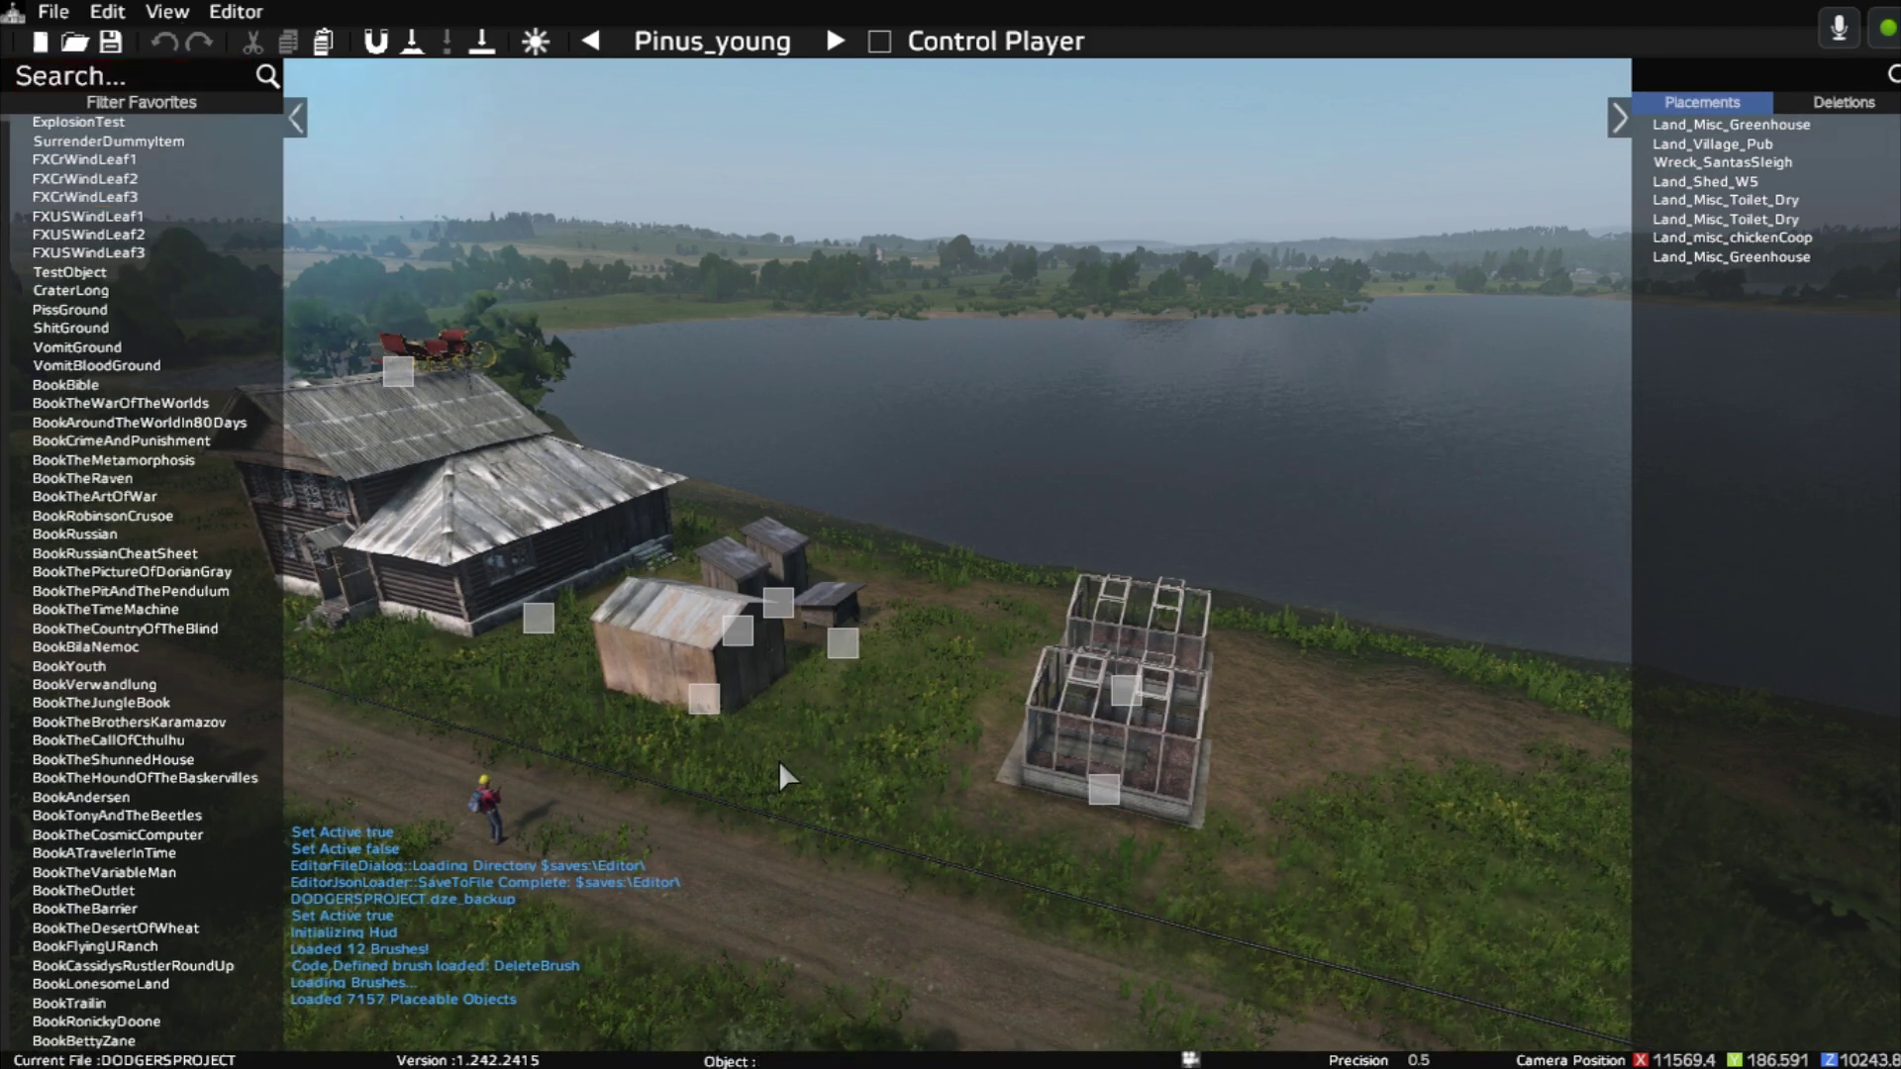
View the pub, outbuildings and greenhouses from several camera angles and save the project.
key(a)
key(w)
mouse_move(819, 809)
middle_down()
mouse_move(898, 808)
mouse_move(798, 810)
middle_up()
key(a)
key(d)
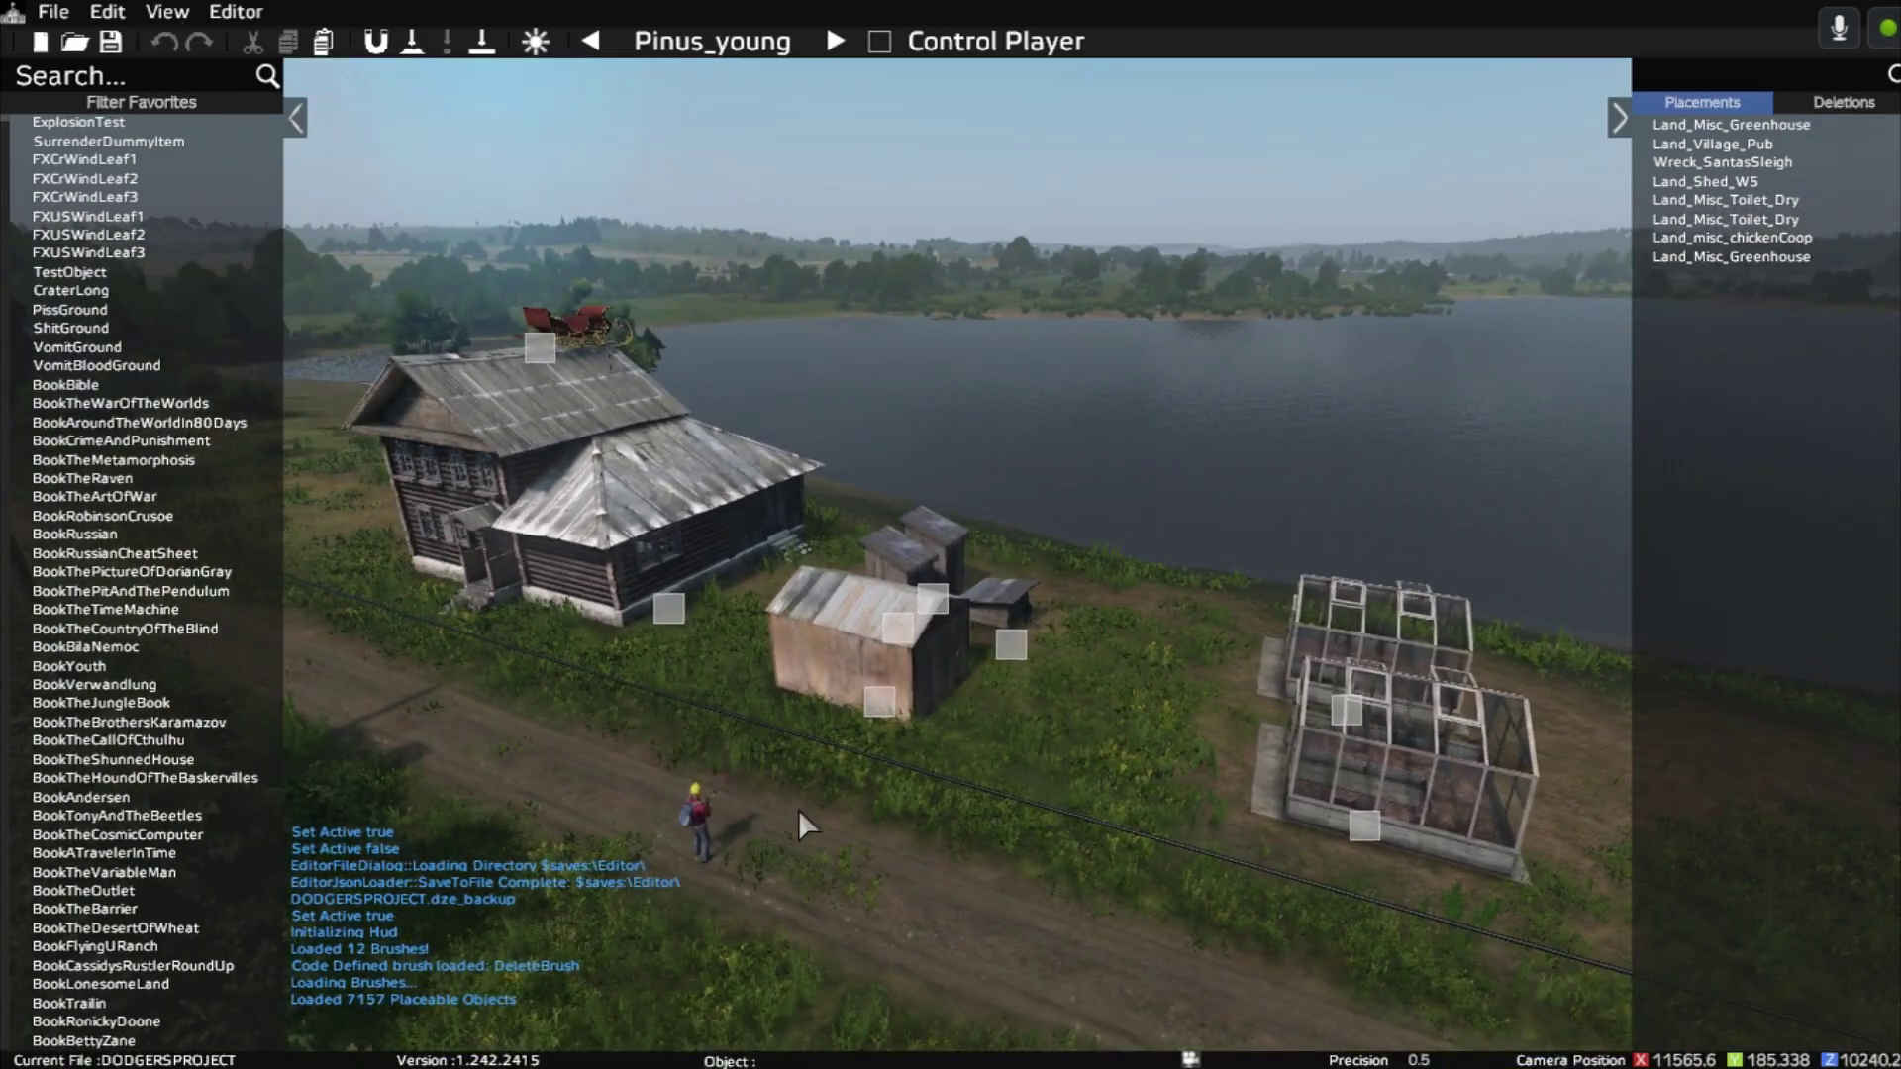
middle_drag(652, 754, 611, 750)
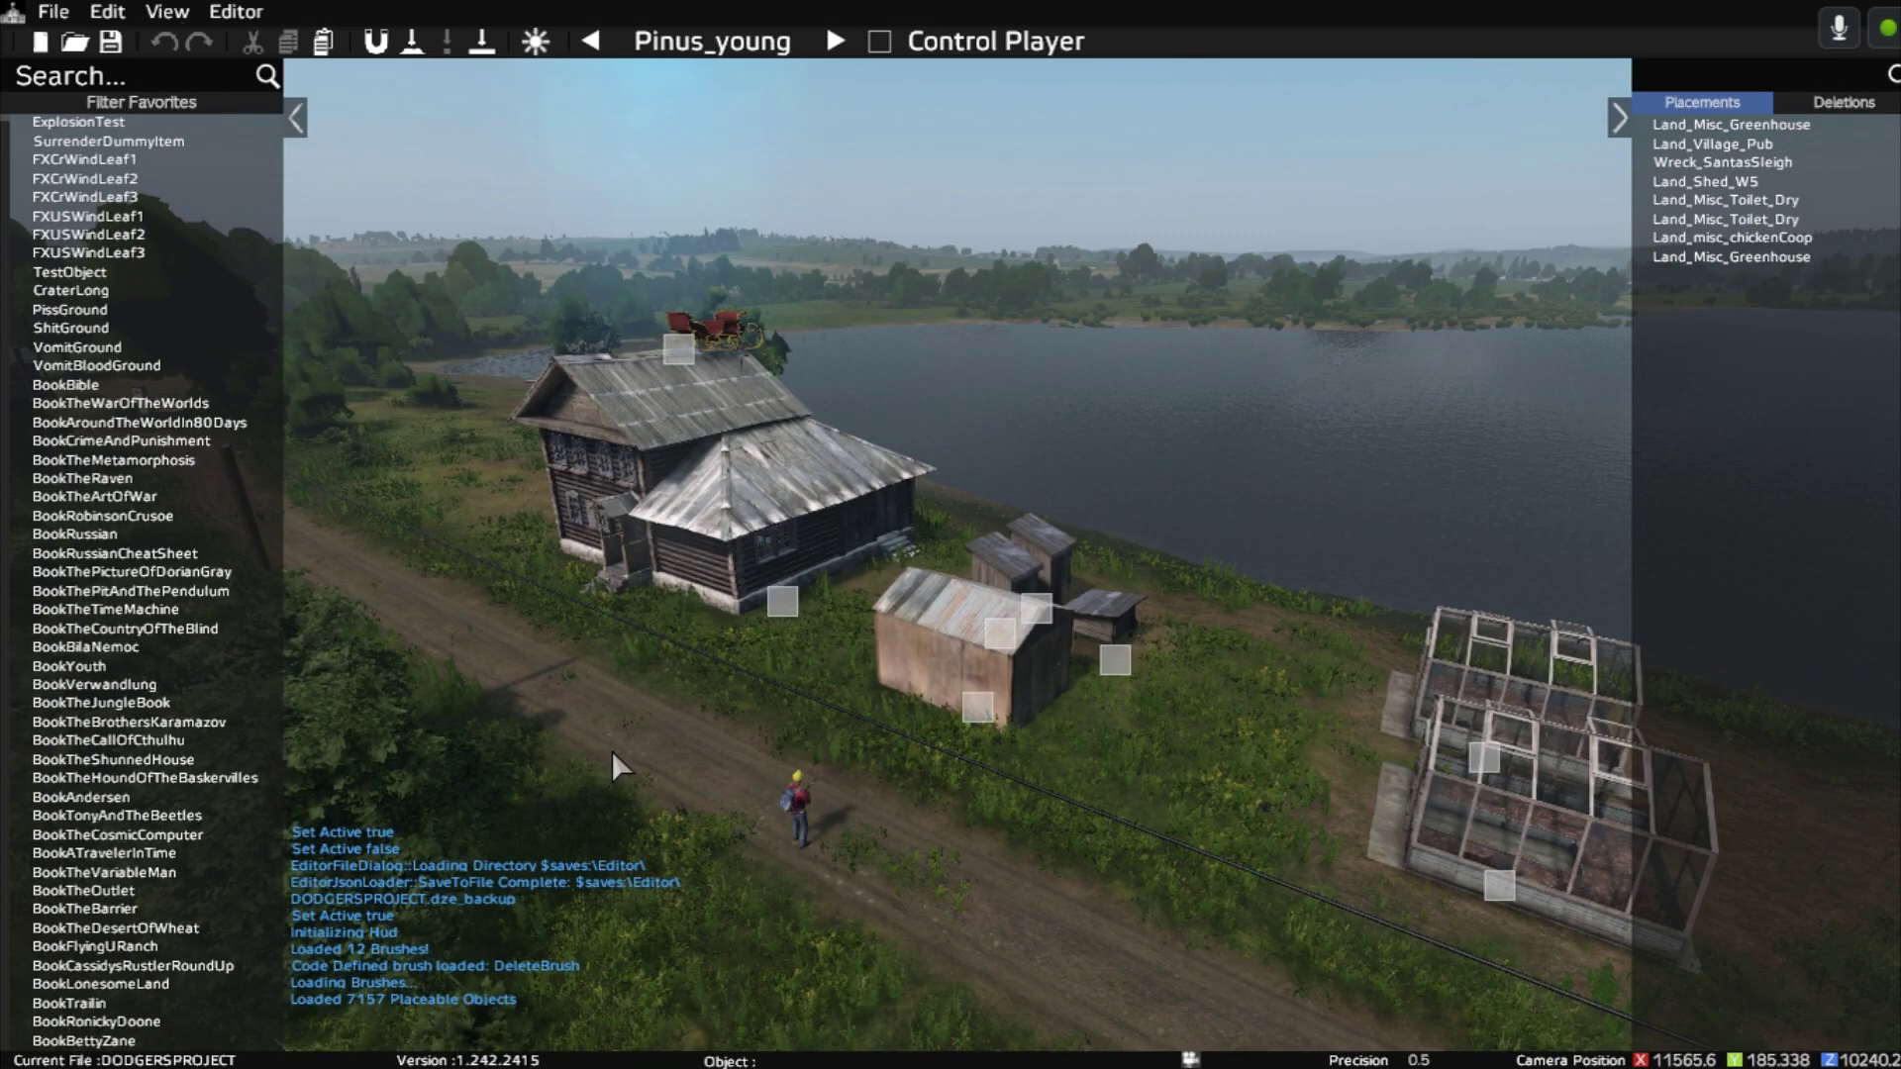
right_drag(612, 750, 606, 729)
key(d)
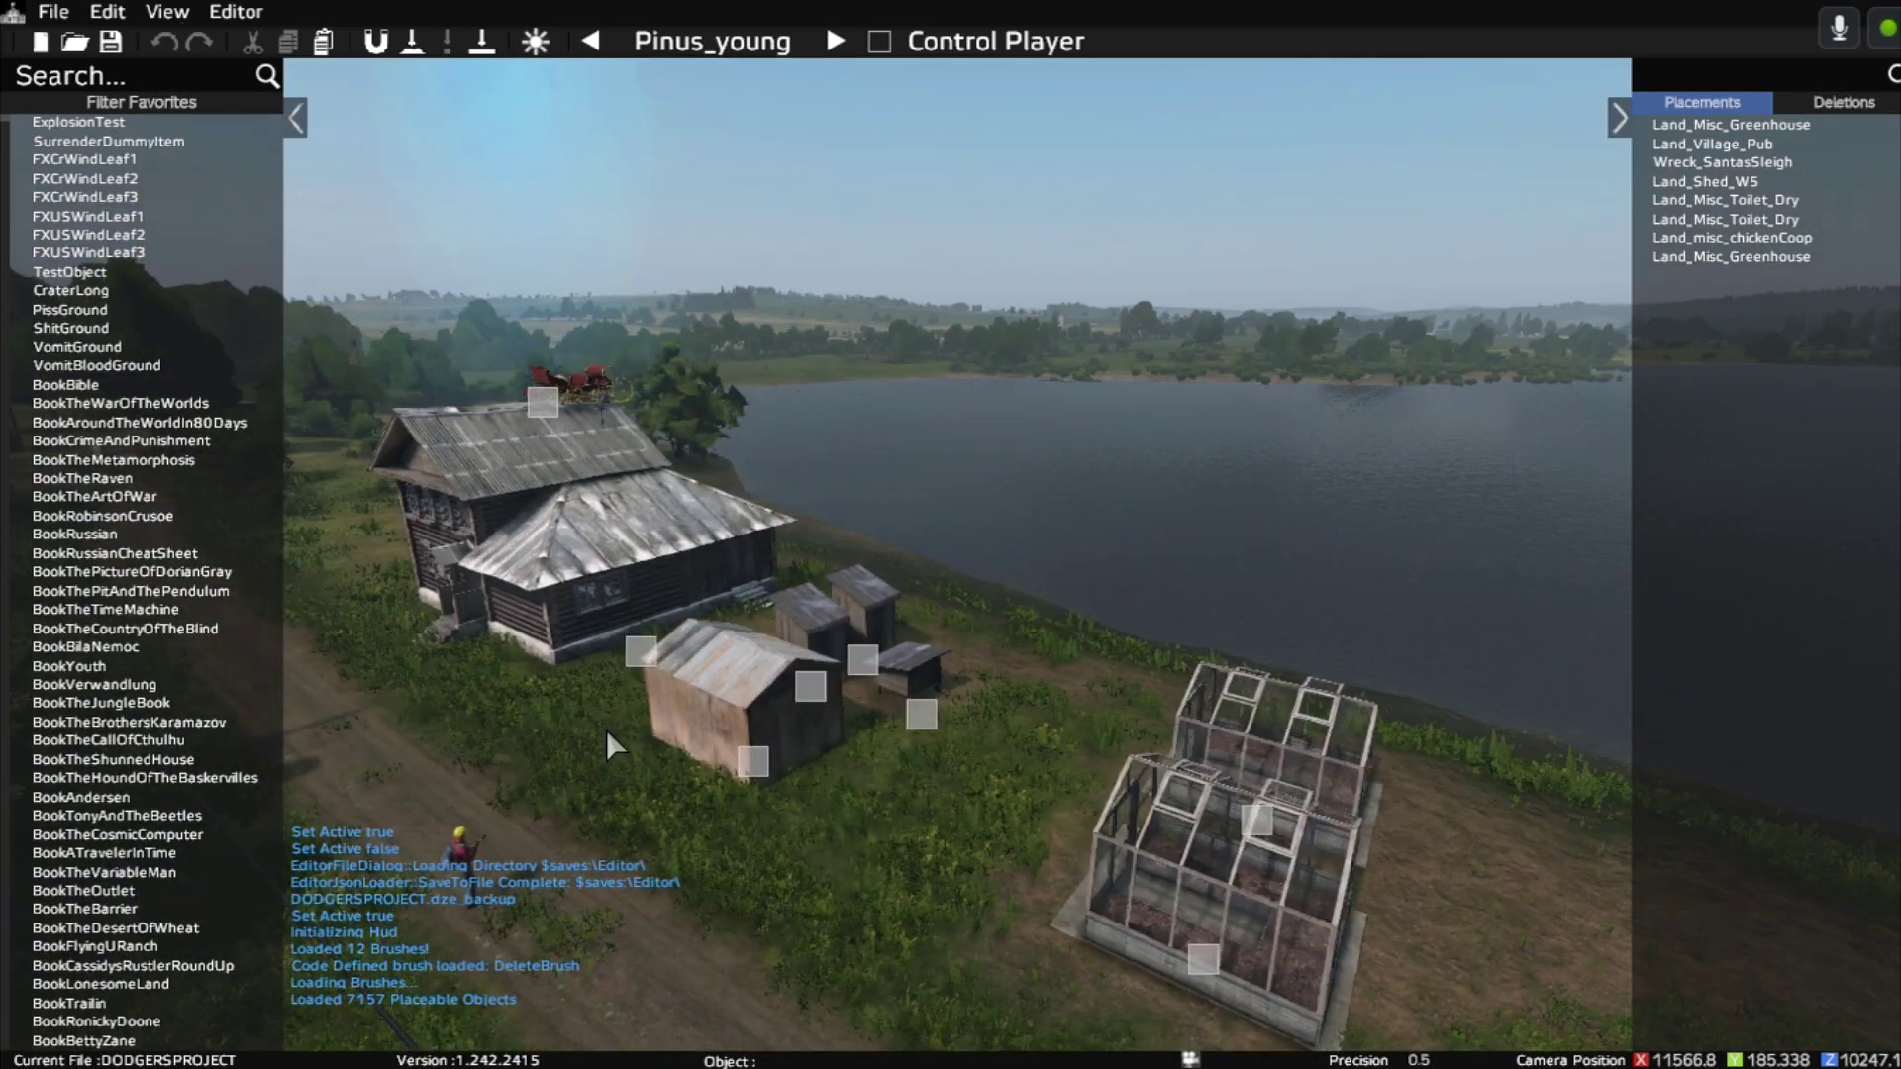
key(a)
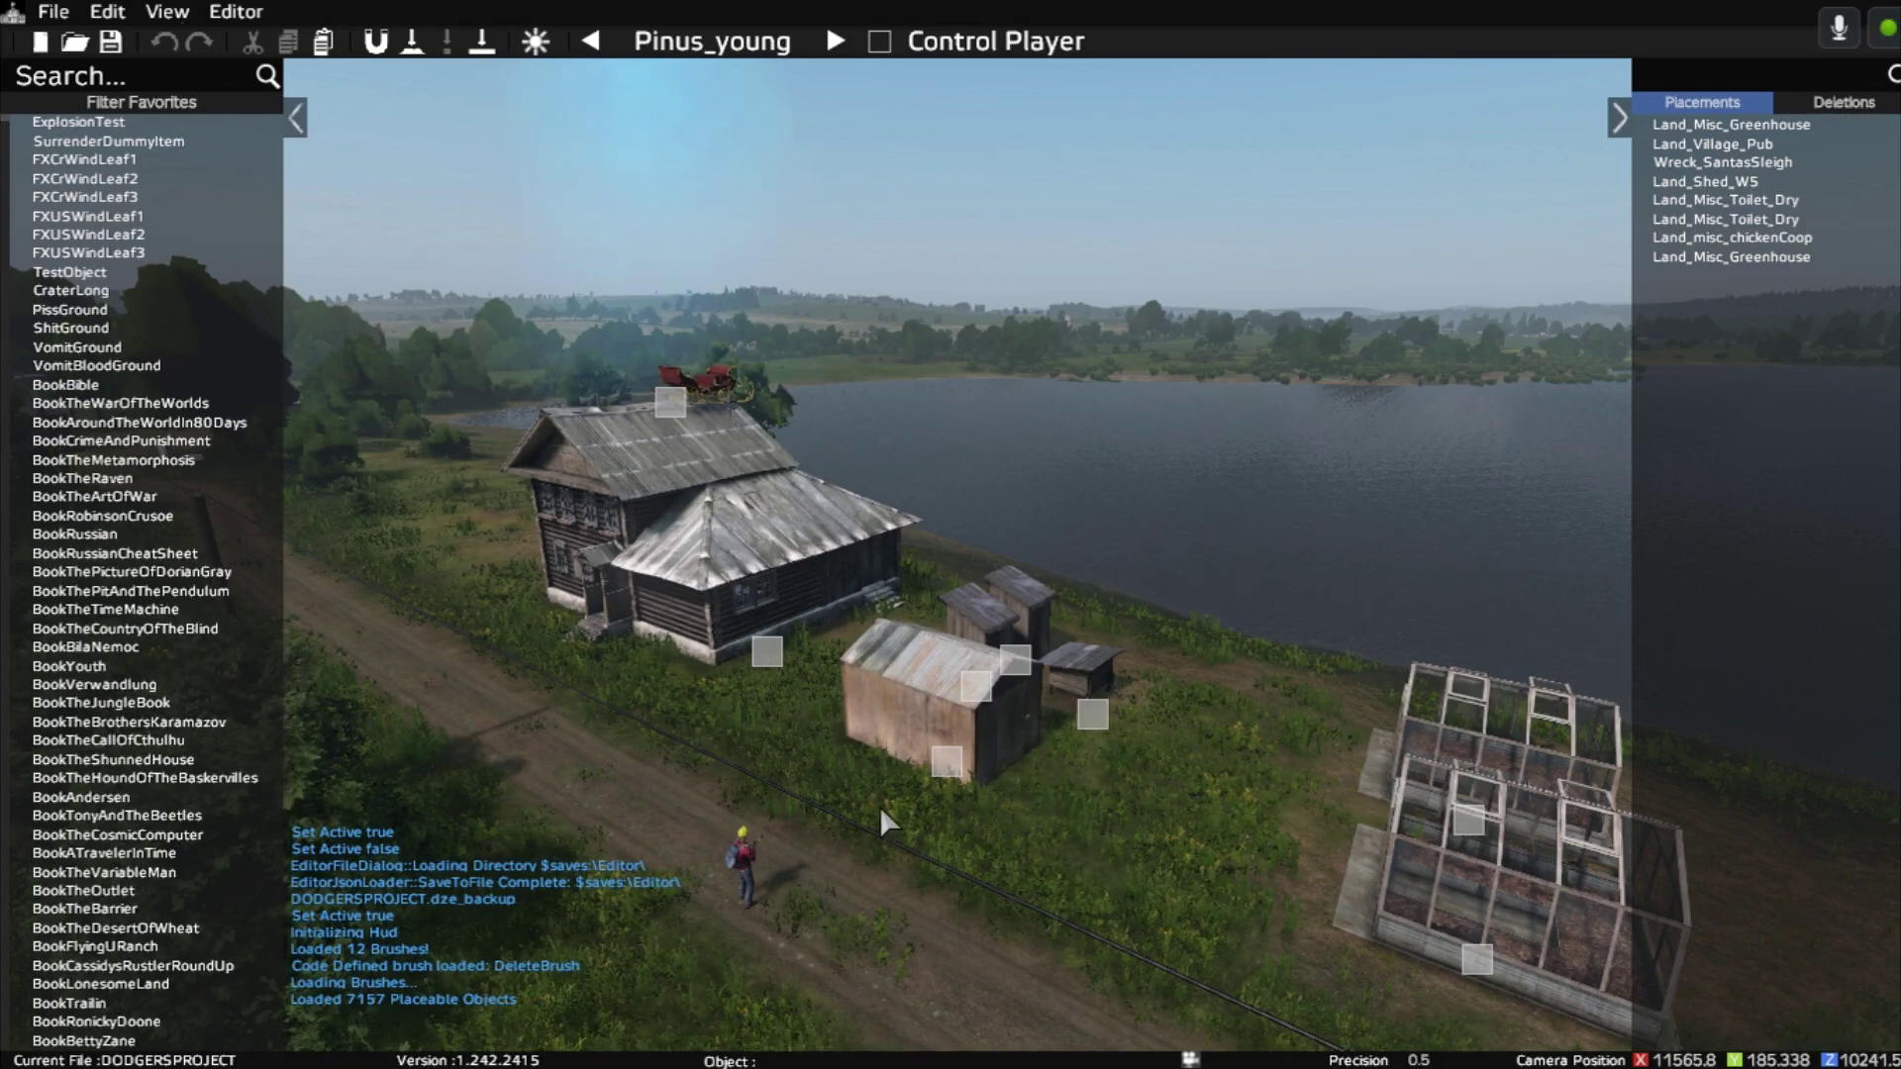
key(a)
mouse_move(881, 810)
right_down()
mouse_move(979, 847)
mouse_move(1075, 857)
mouse_move(1097, 828)
mouse_move(853, 801)
right_up()
key(d)
key(d)
key(d)
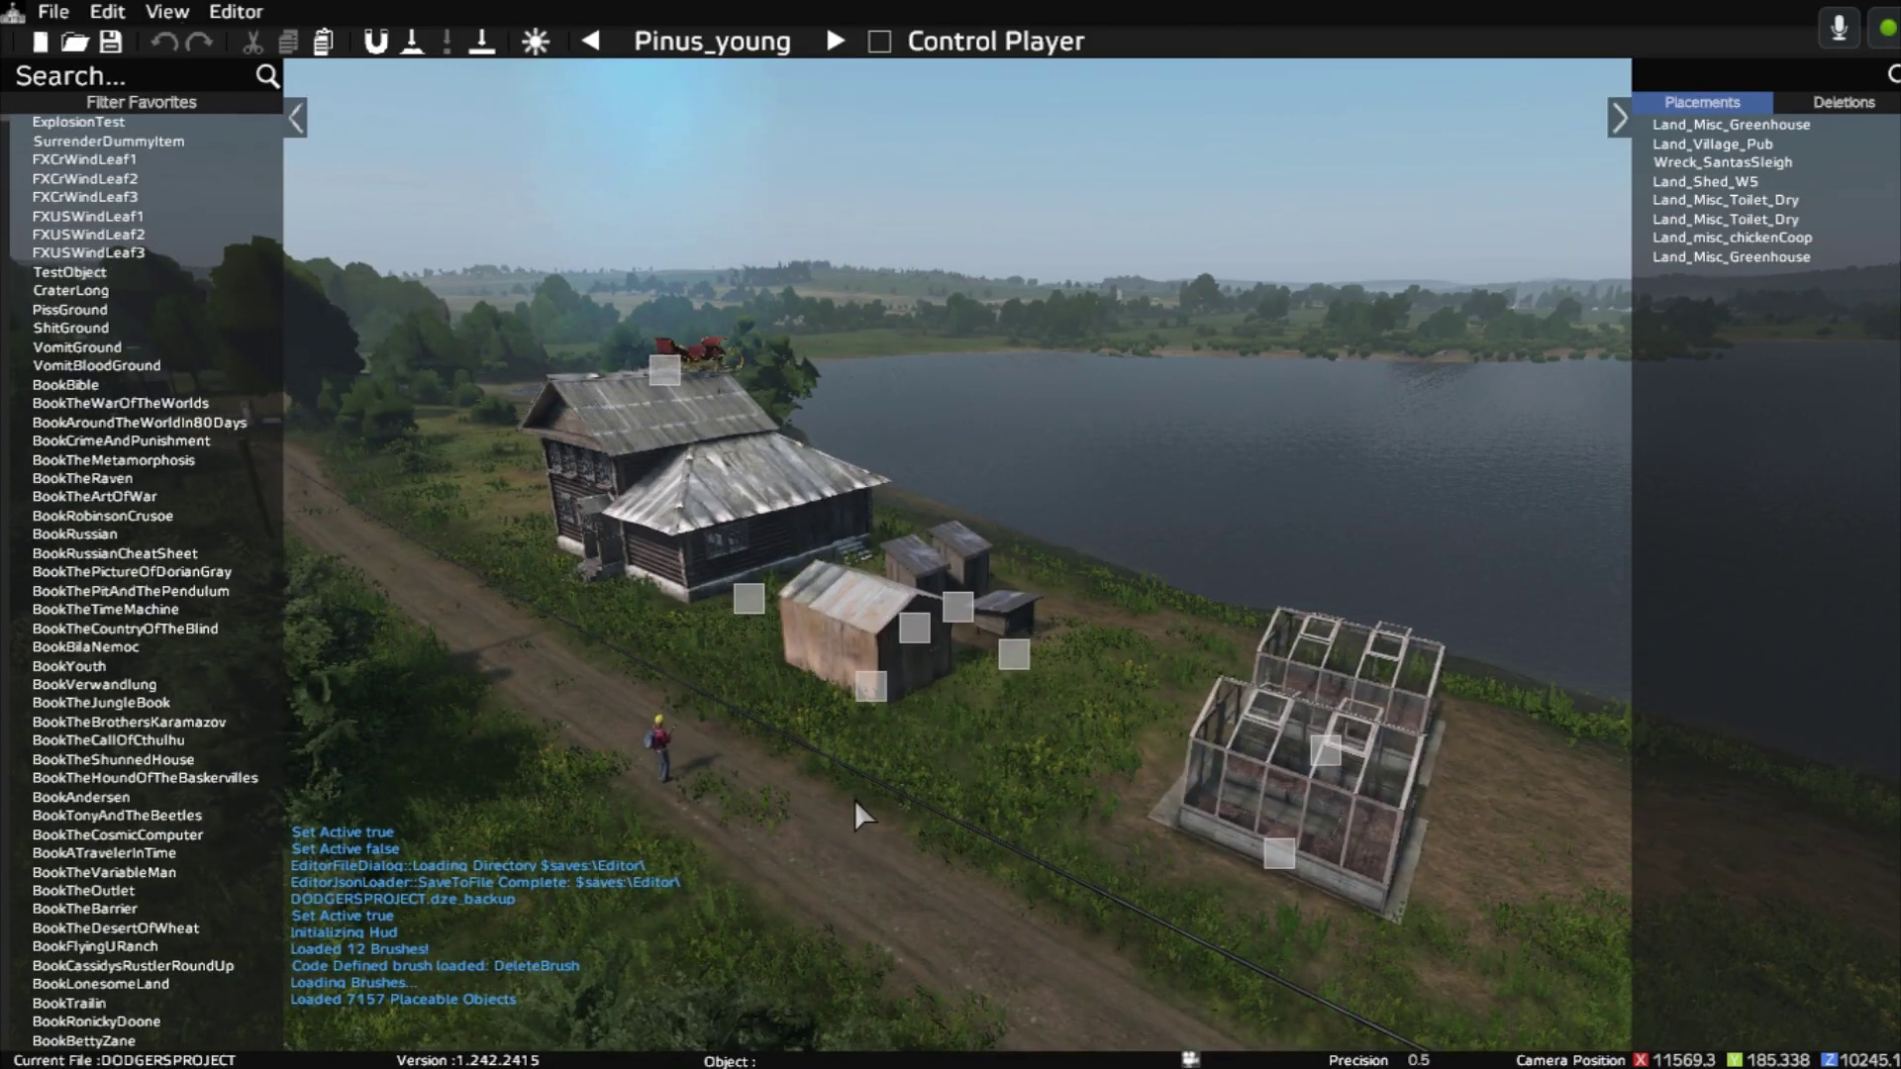
key(ctrl+s)
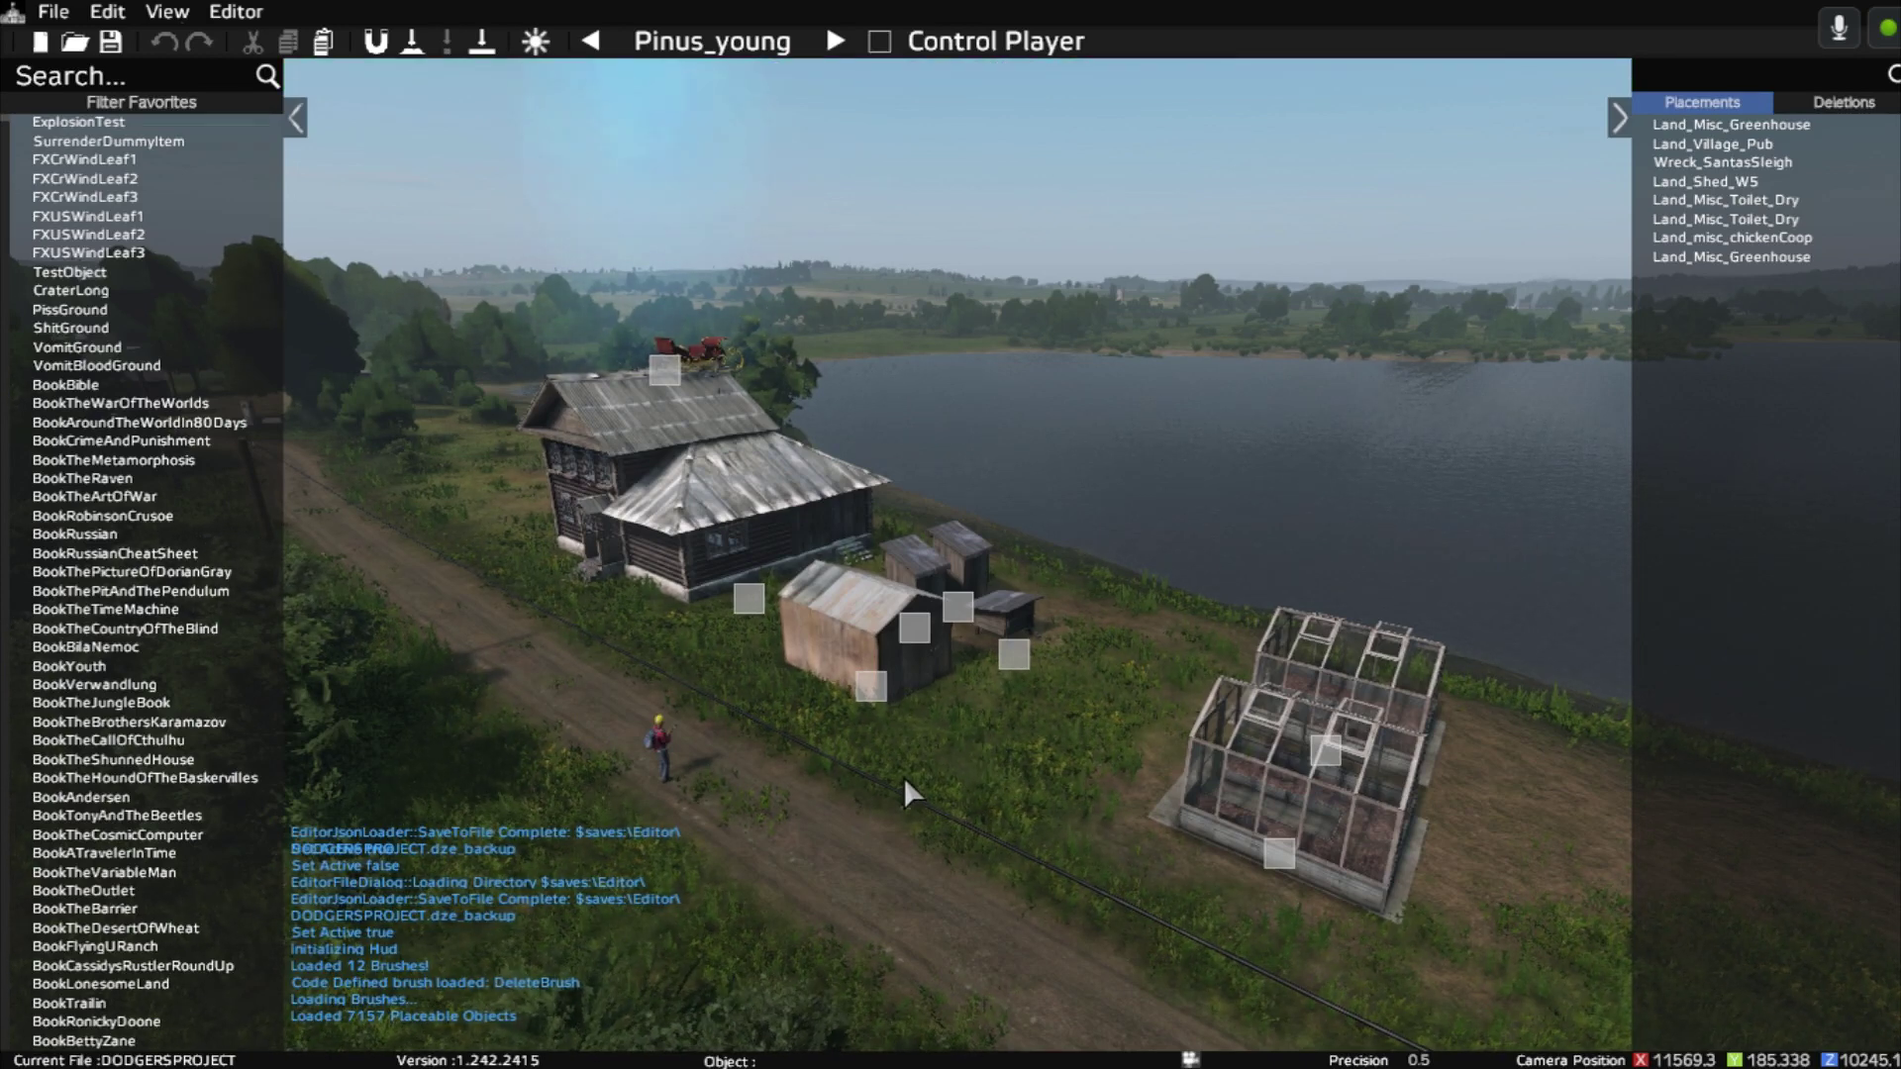
Switch to Chrome and examine the two Nitrado server settings that enable the cfggameplay.json file.
key(alt+Tab)
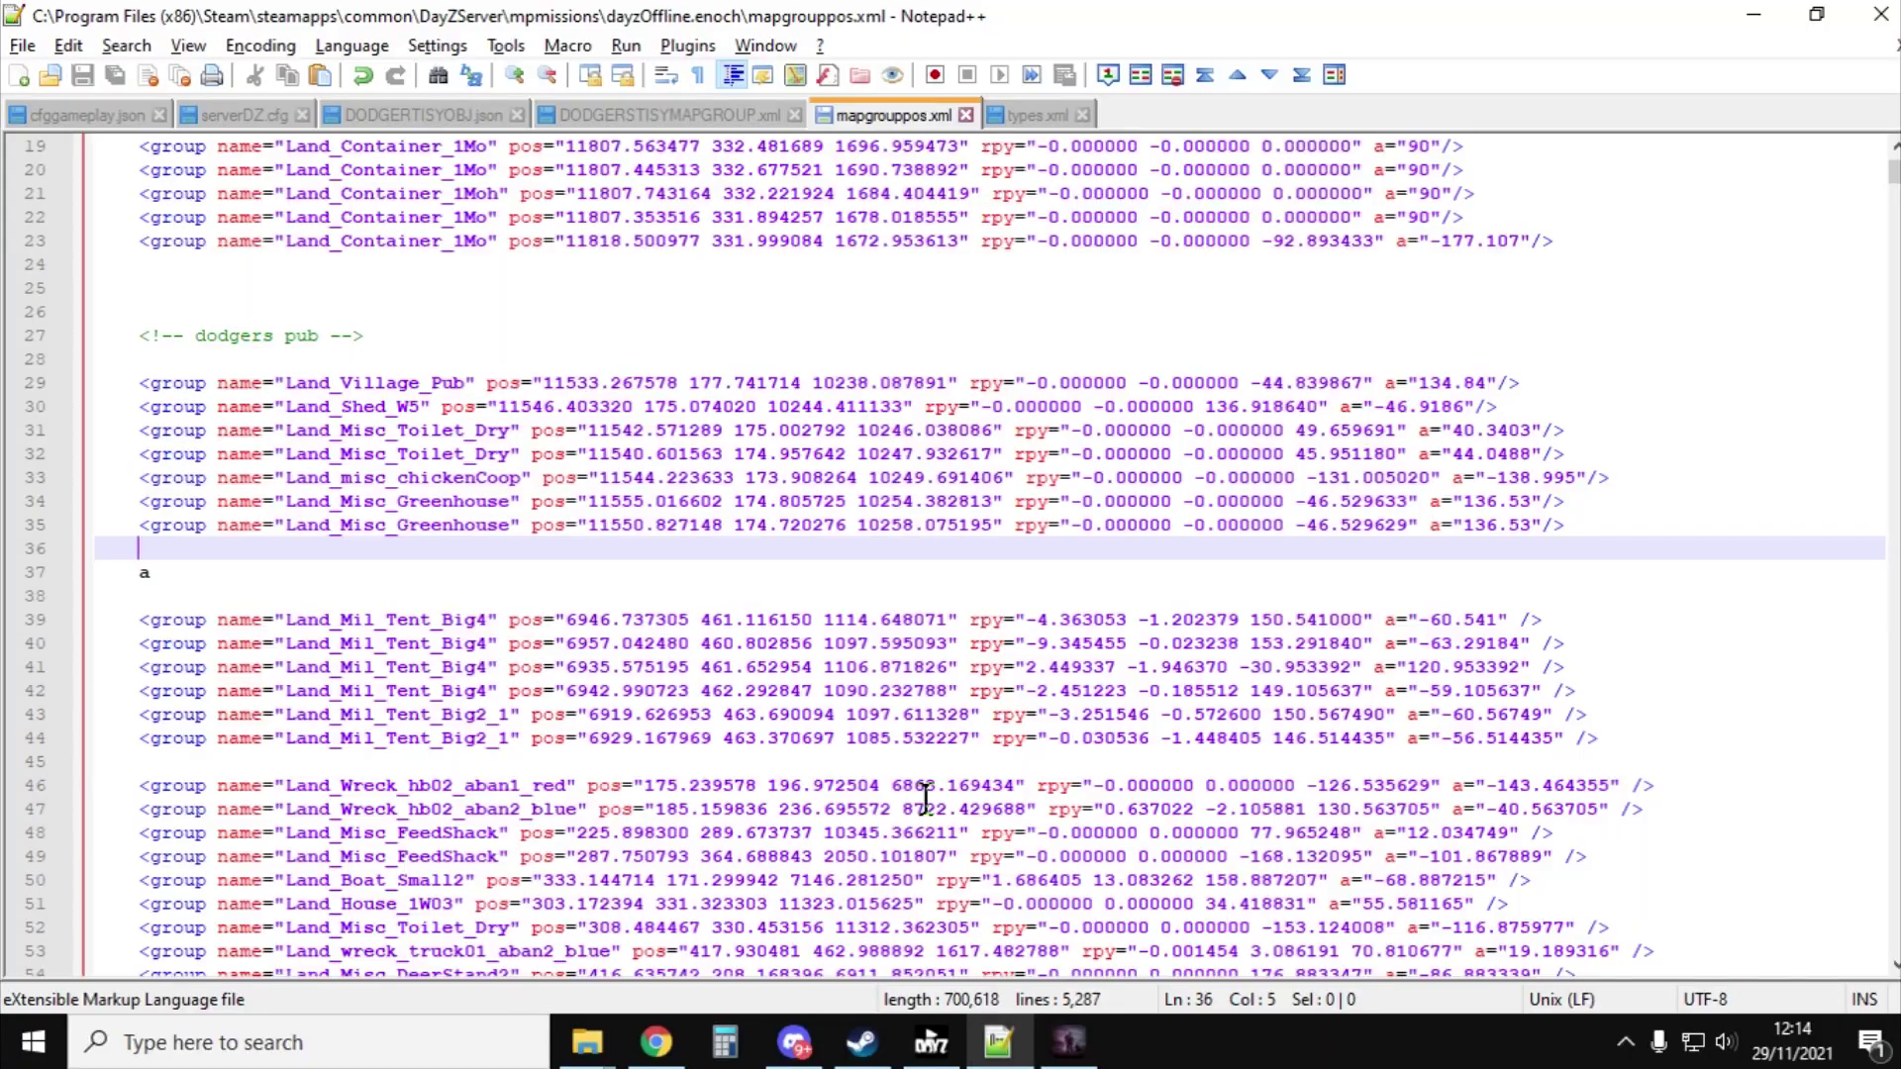
click(683, 1057)
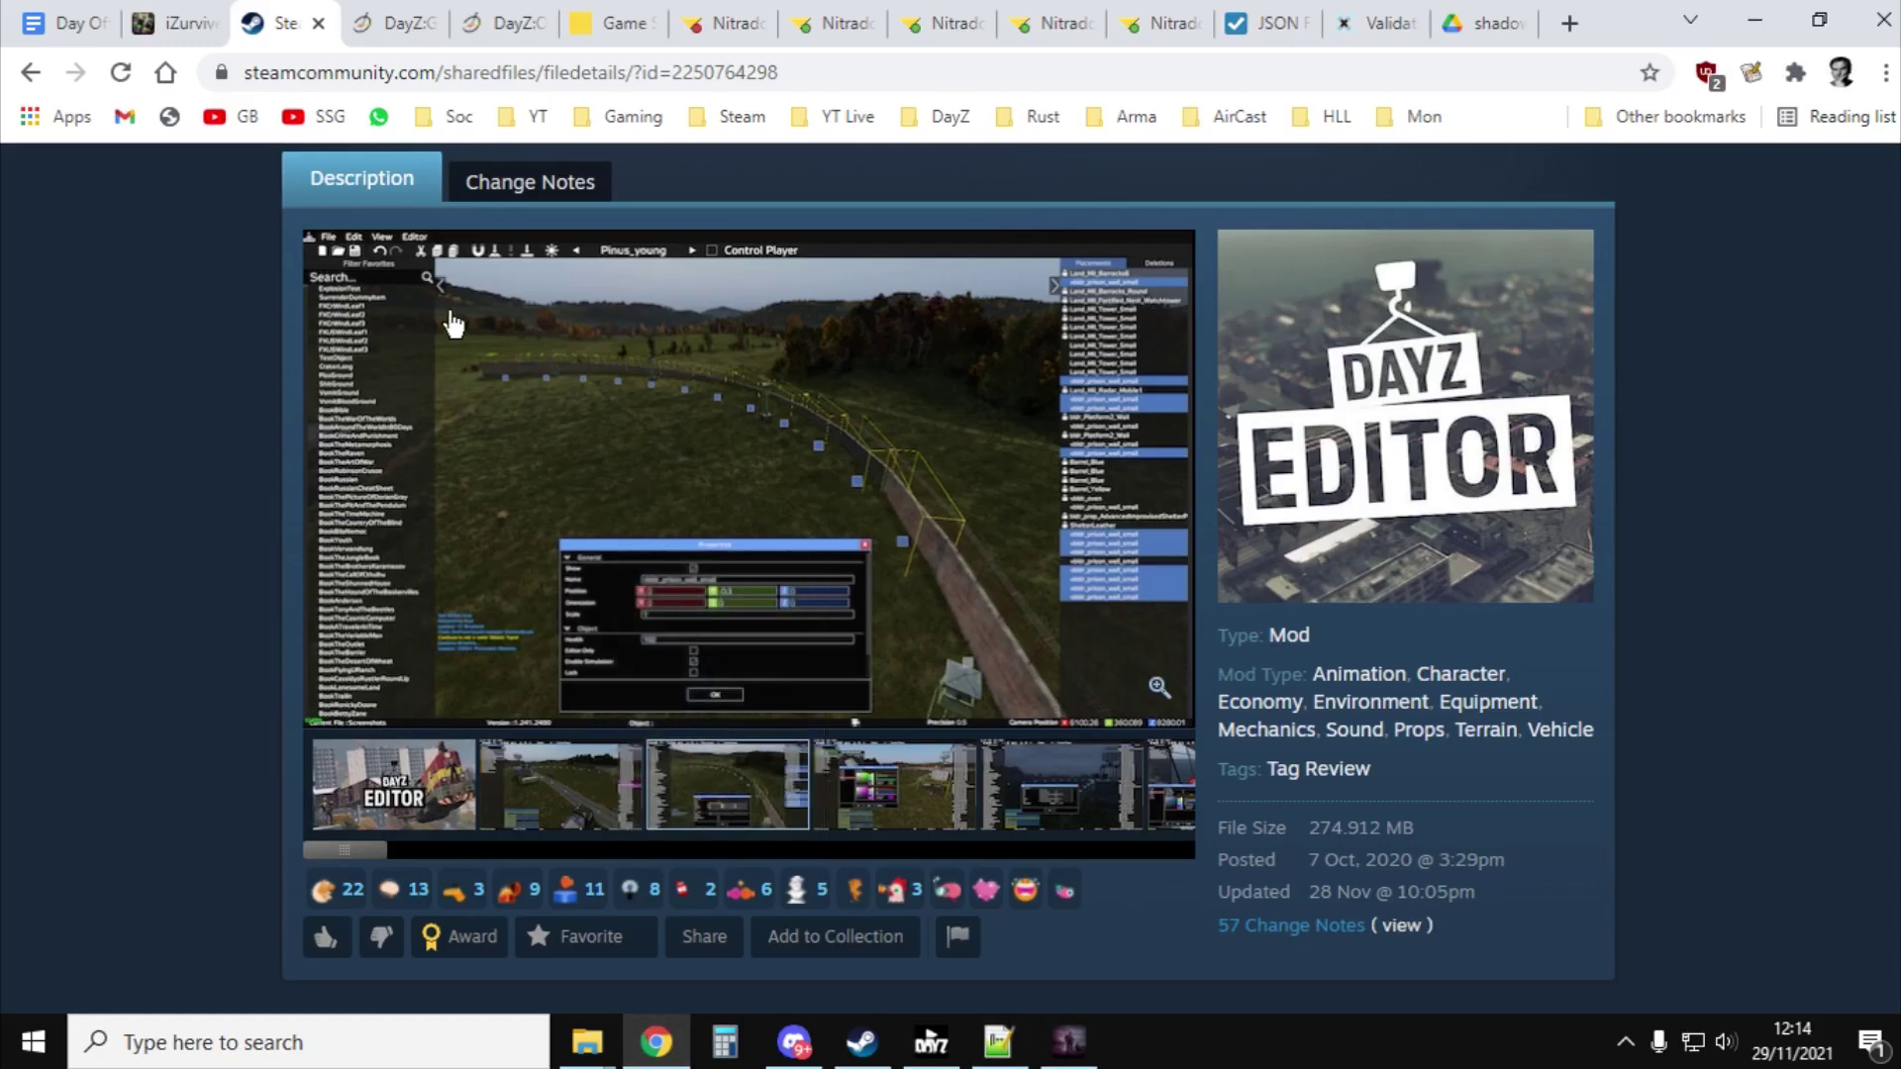
click(709, 26)
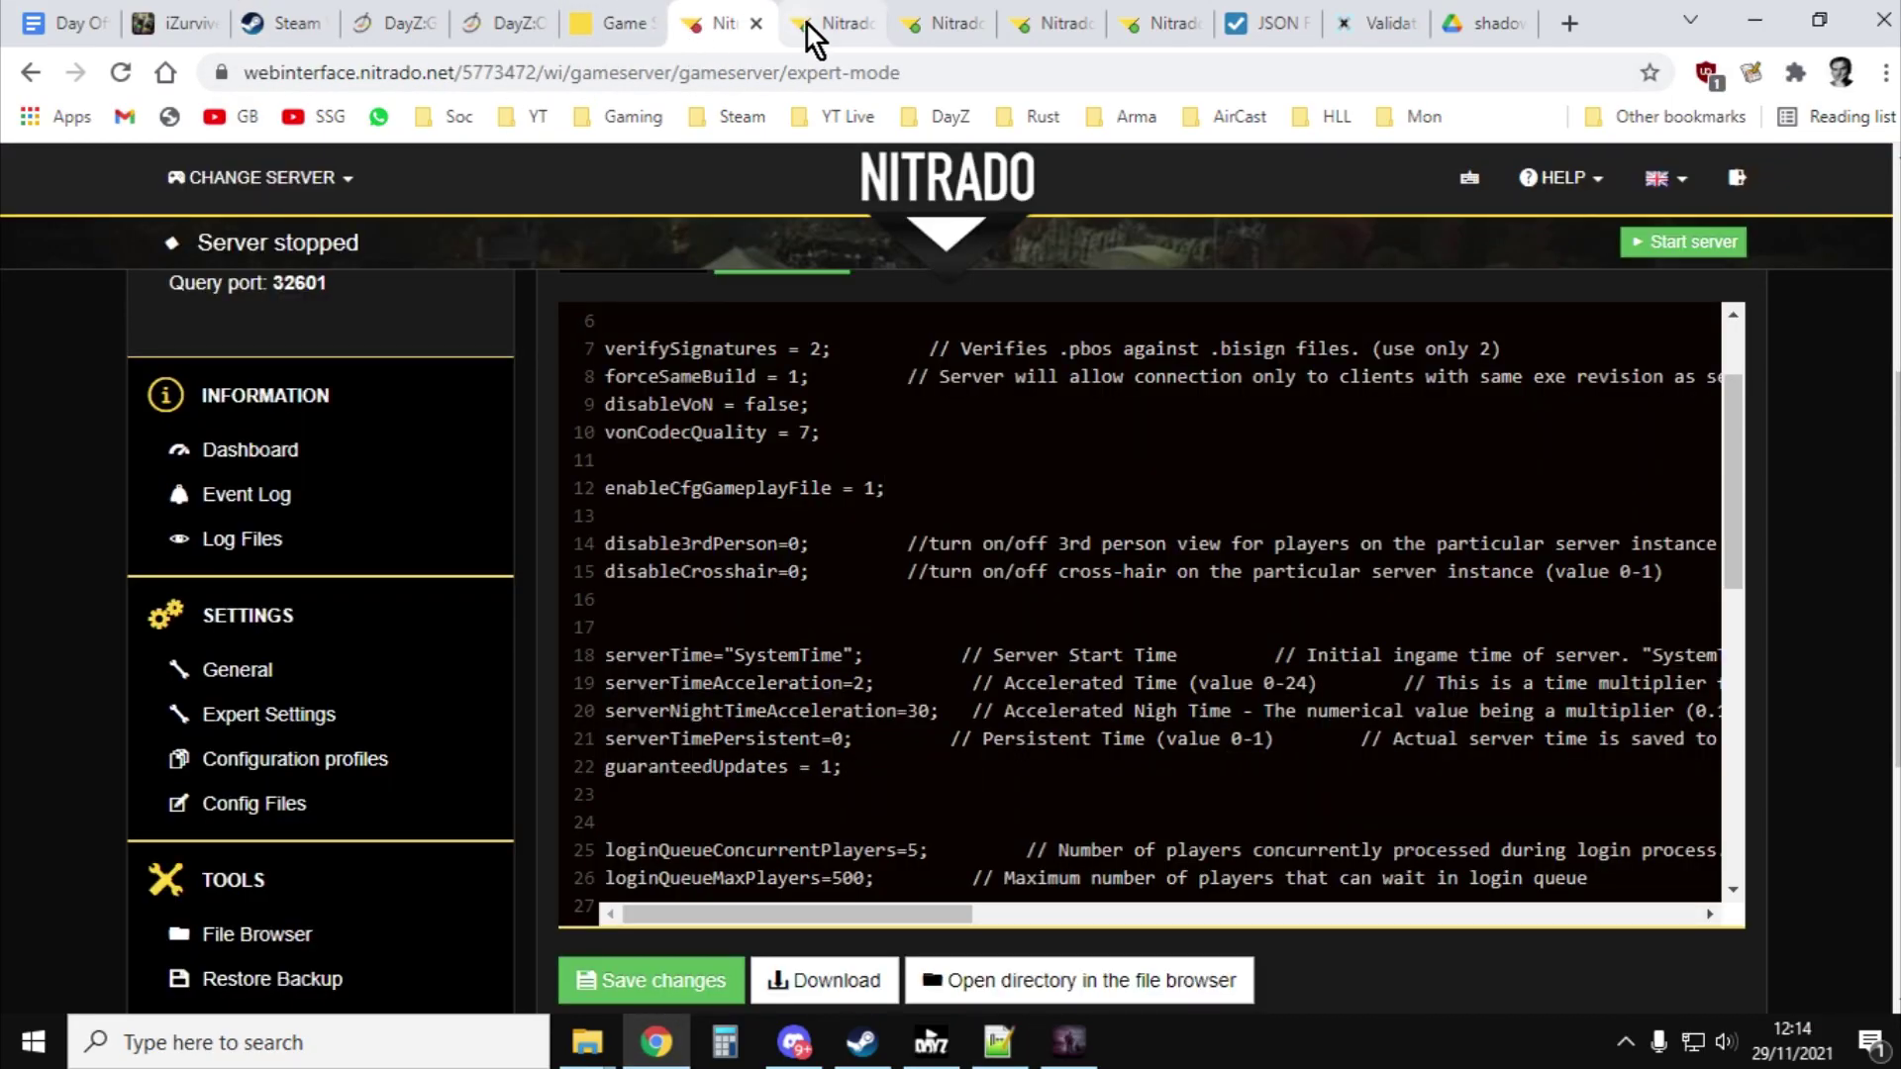
click(808, 25)
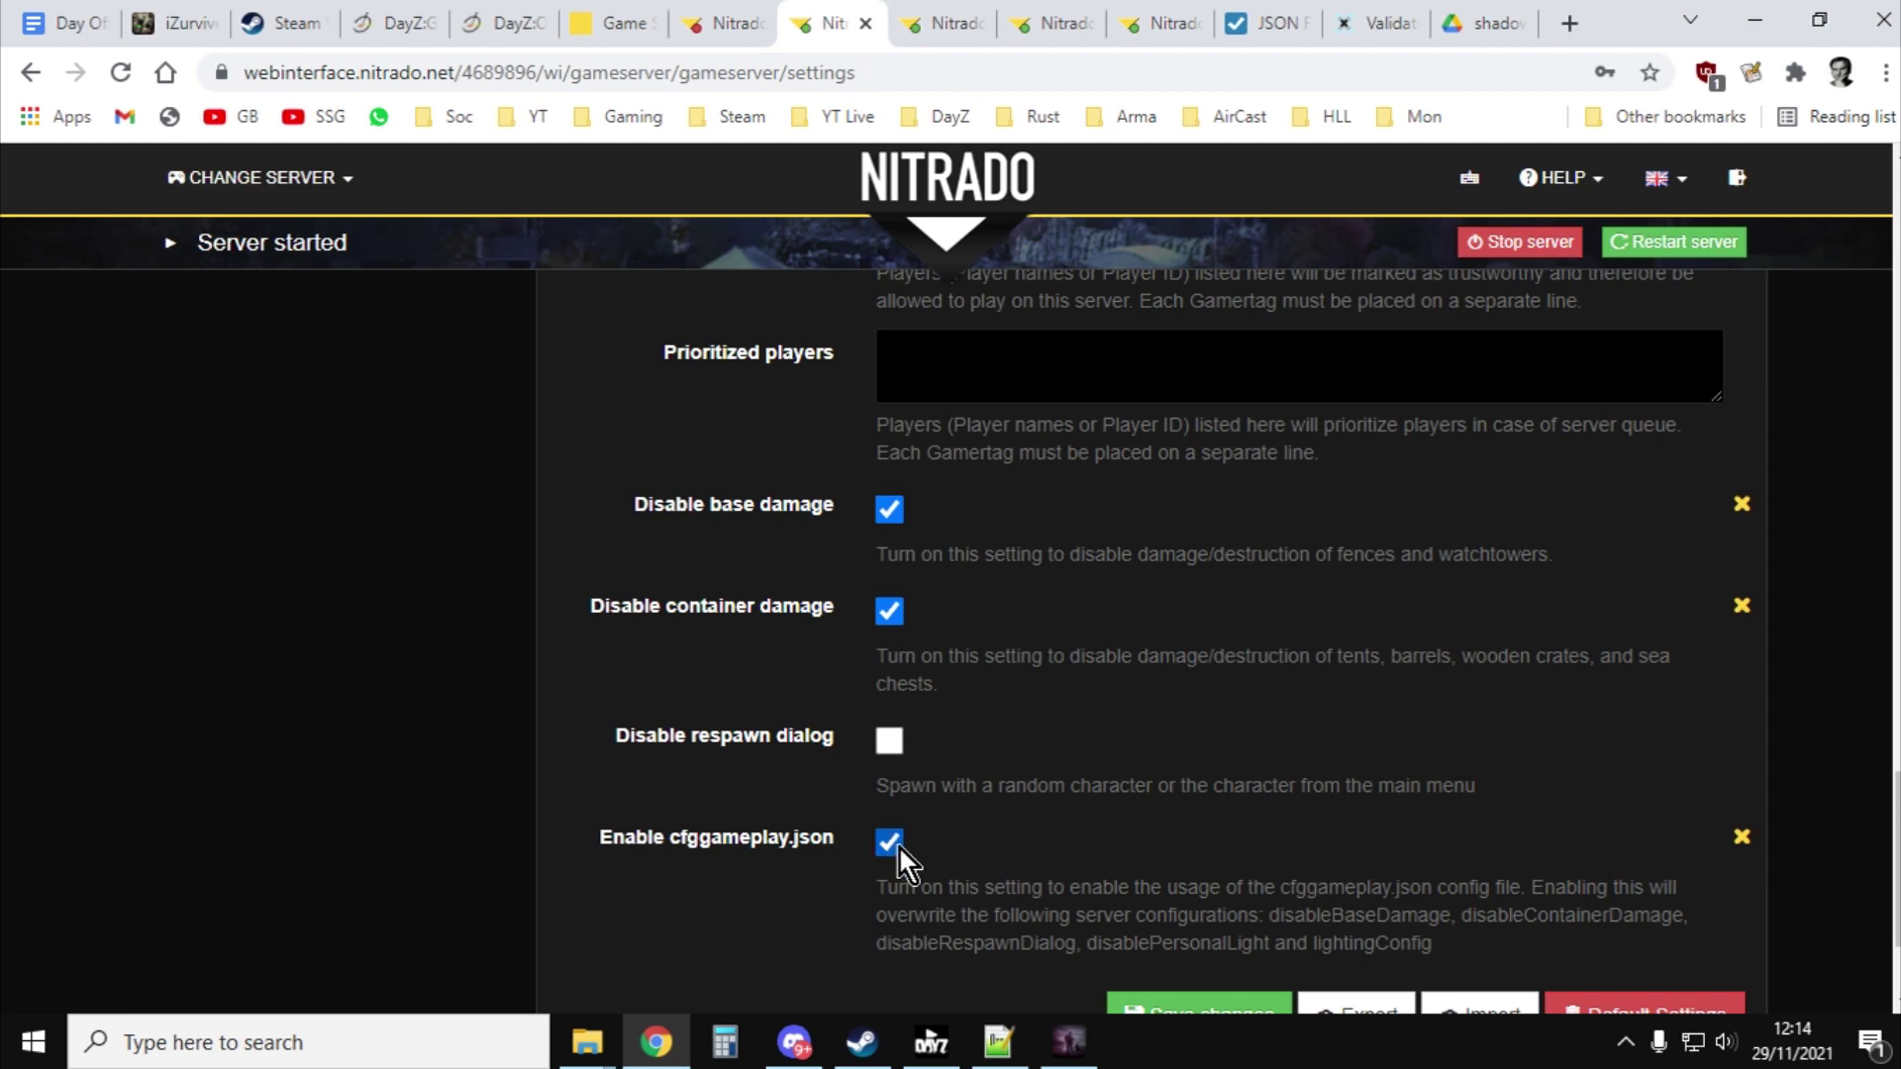
click(735, 22)
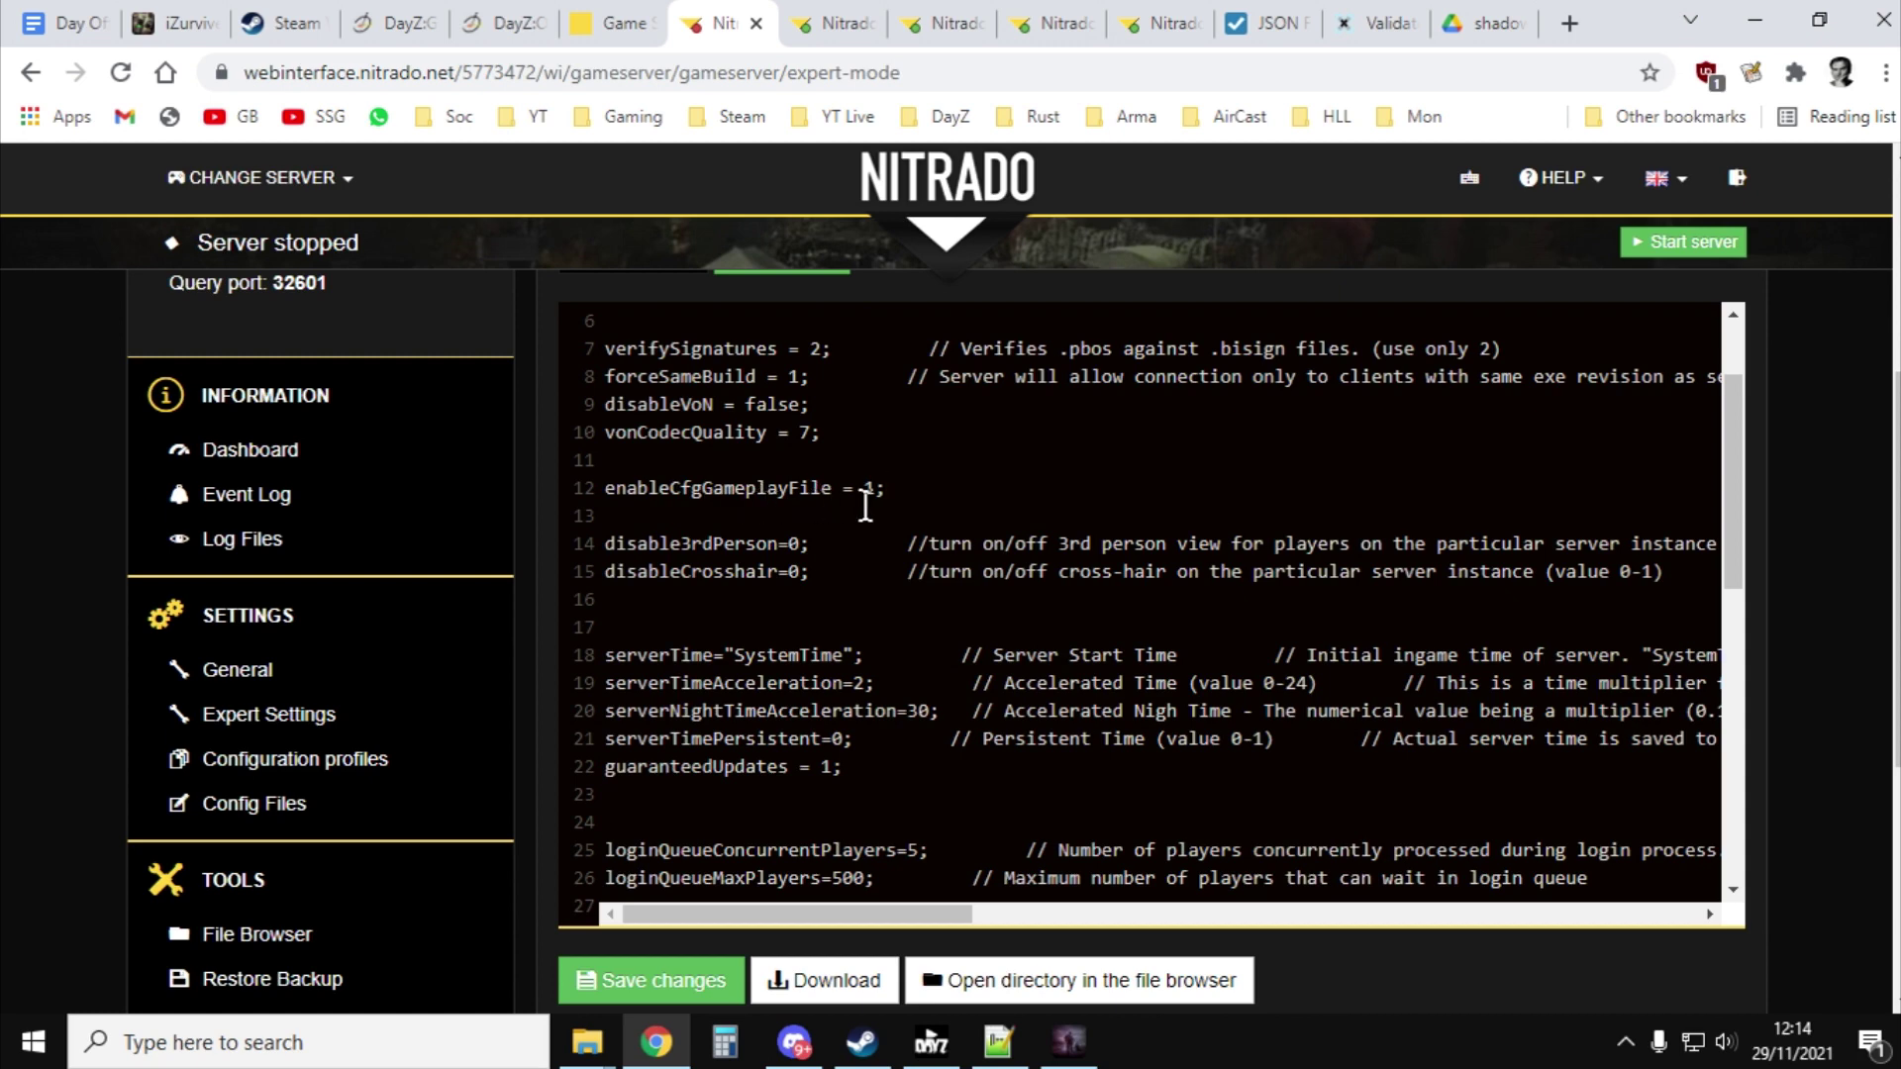
Examine dodgerslivpub.json in the server's custom folder and its objectSpawnersArr reference in cfggameplay.json.
click(861, 17)
click(903, 13)
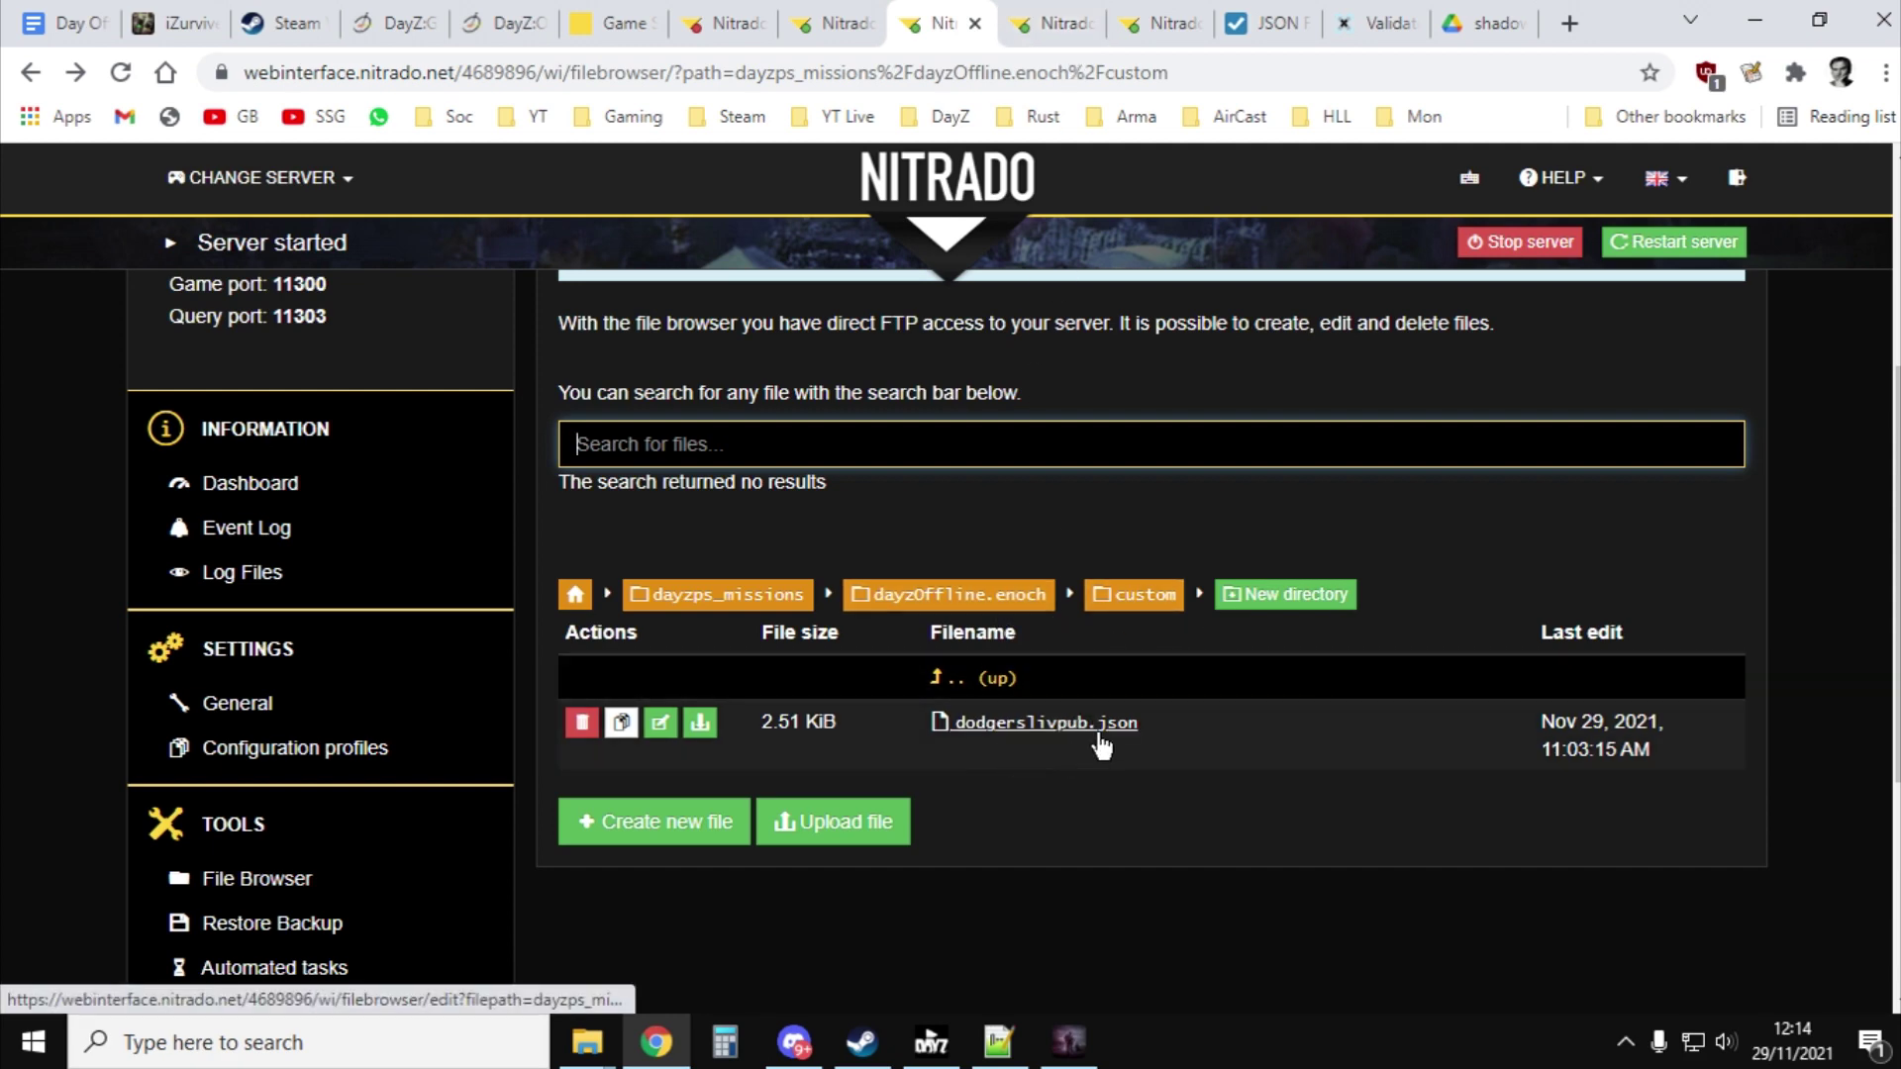
click(1054, 23)
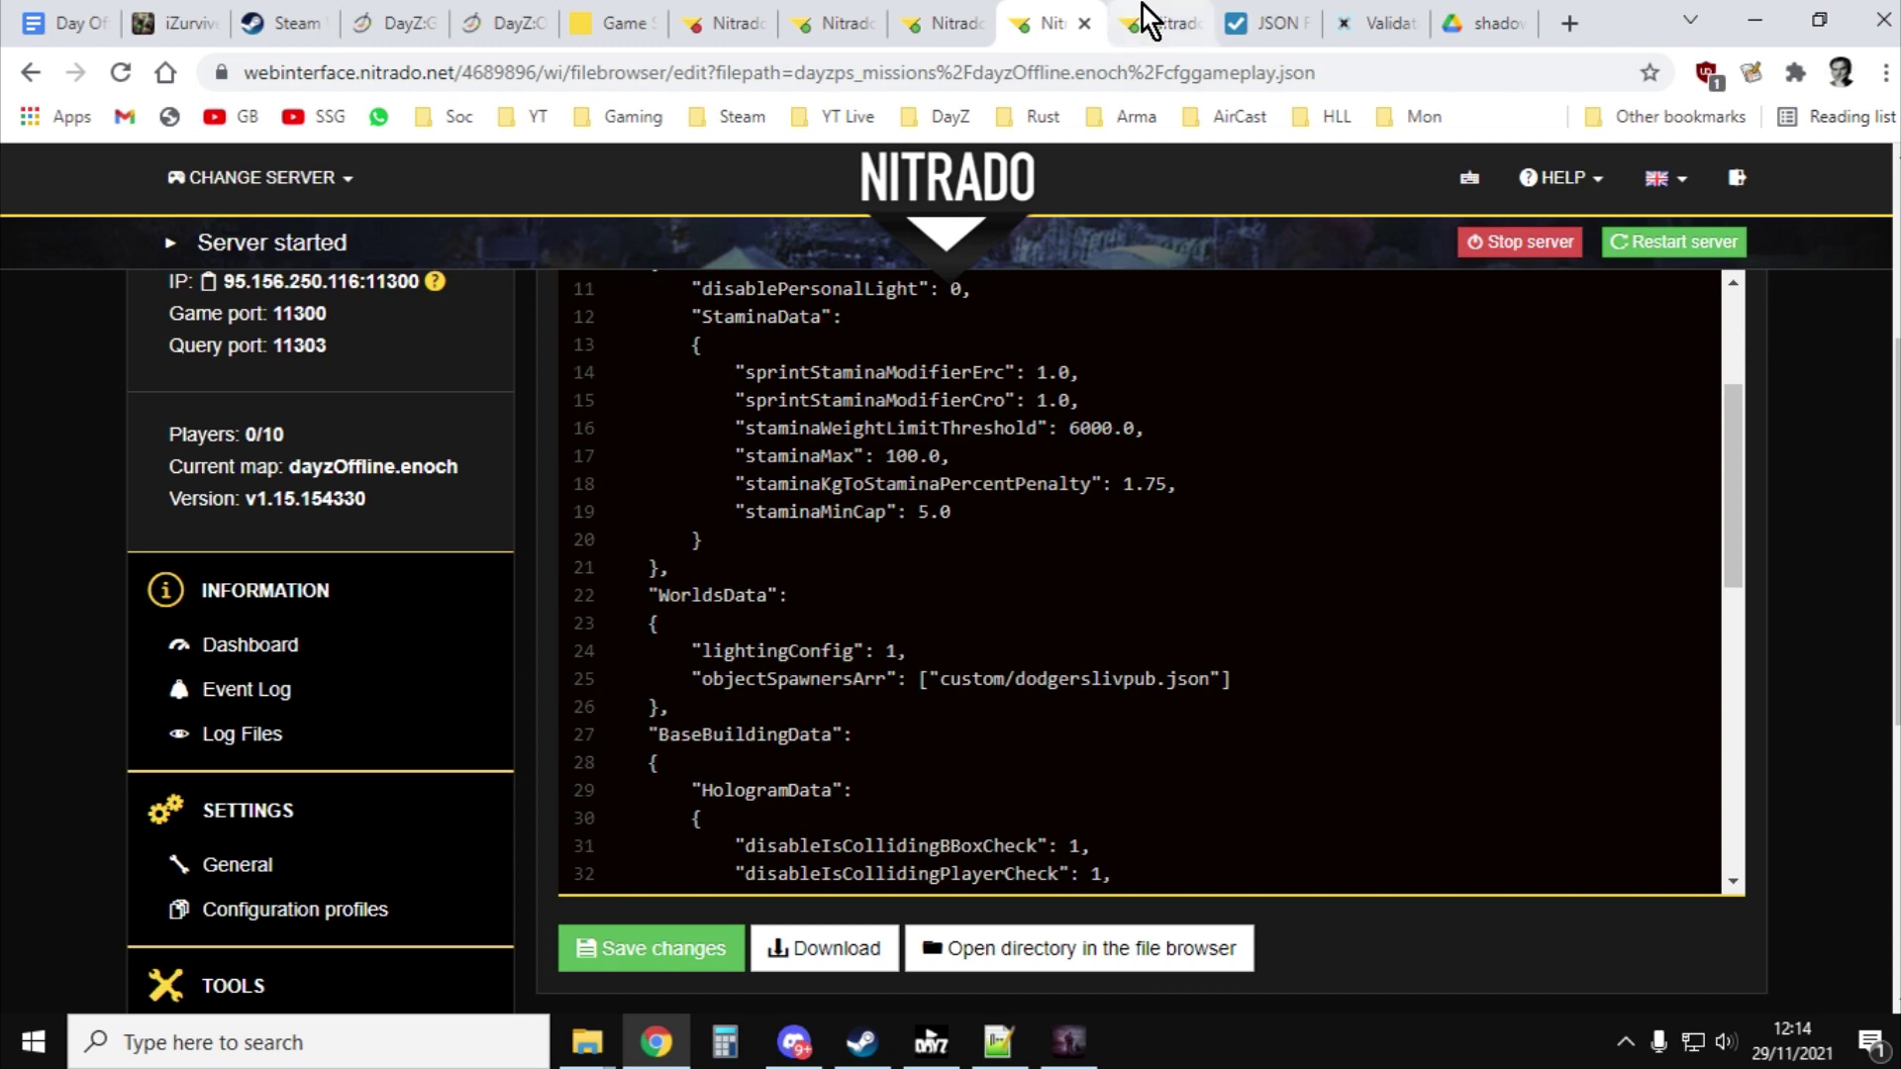
Compare the object spawner entry in cfggameplay.json with the "dodgers pub" group lines in the server's mapgrouppos.xml.
click(1157, 17)
click(1053, 24)
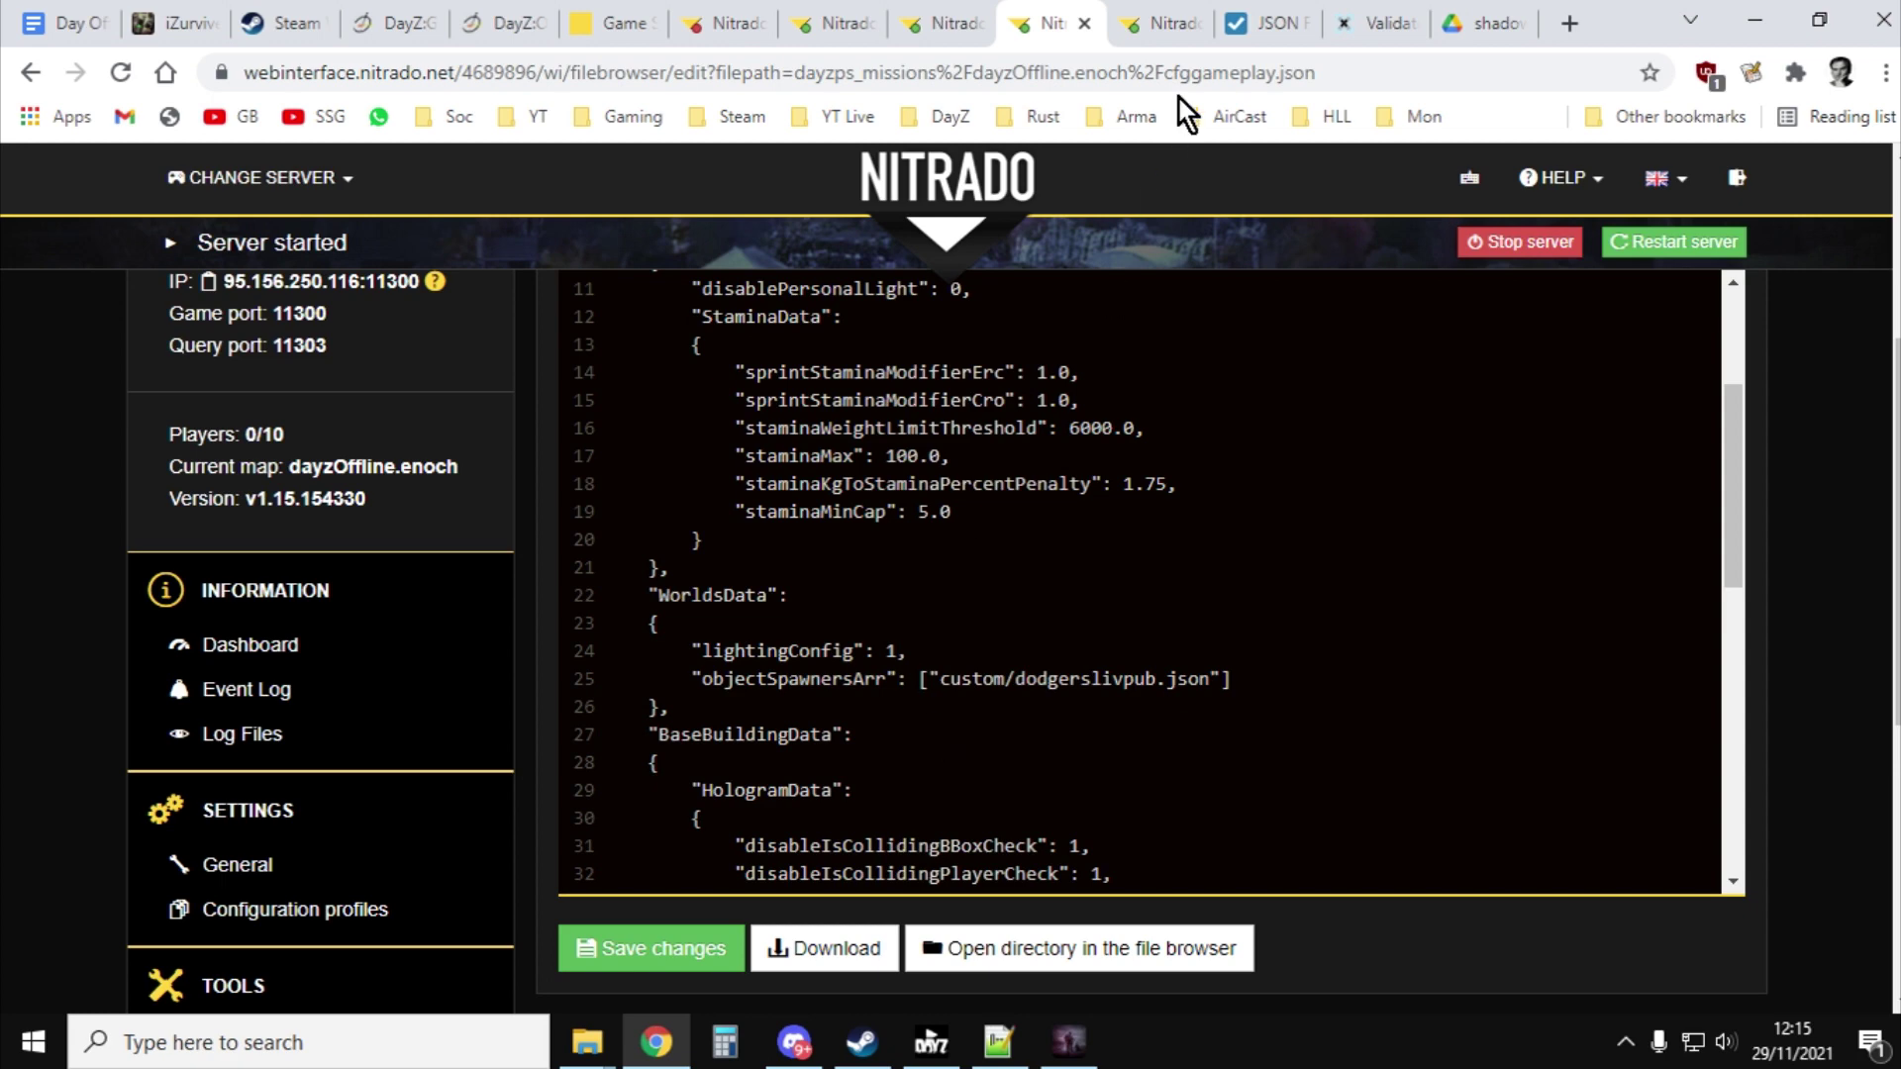
click(1173, 23)
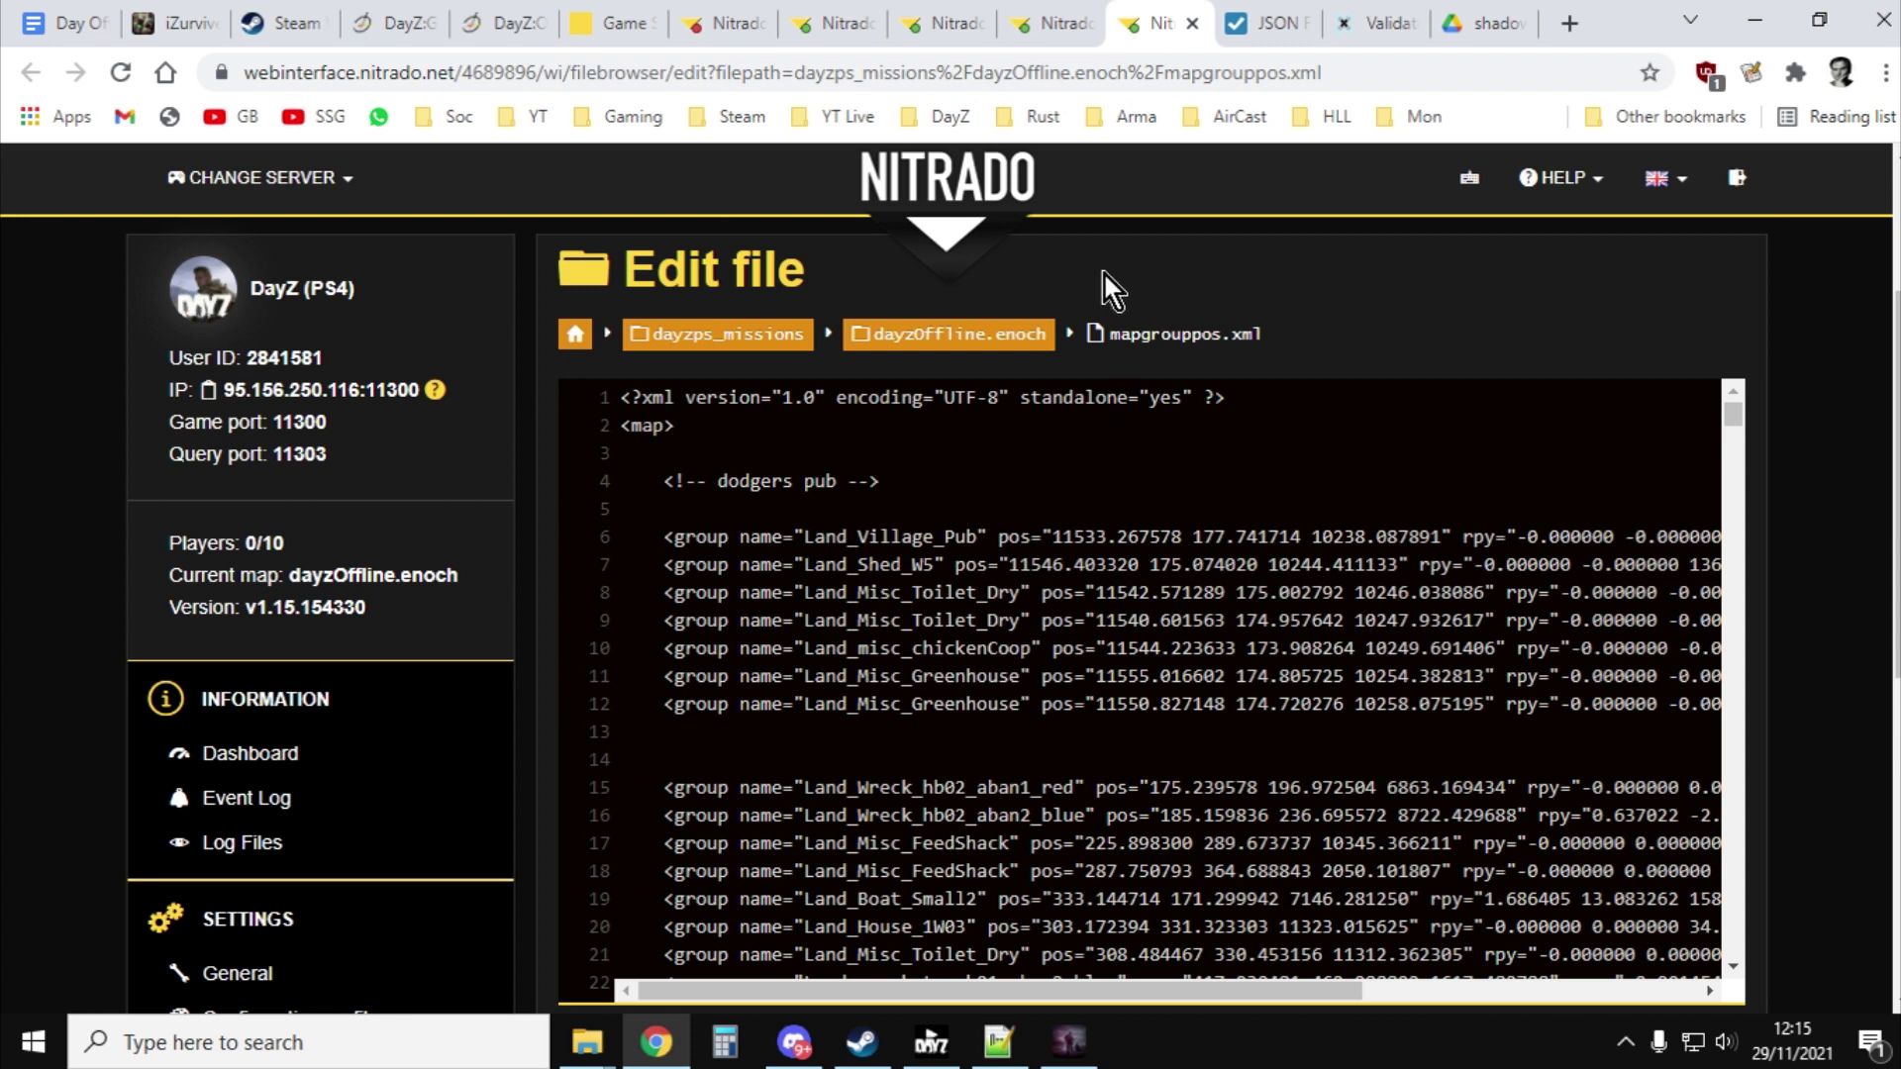
Look at the DayZ Editor workshop page, and switch back to DayZ Editor to view the ground beyond the greenhouses.
click(282, 23)
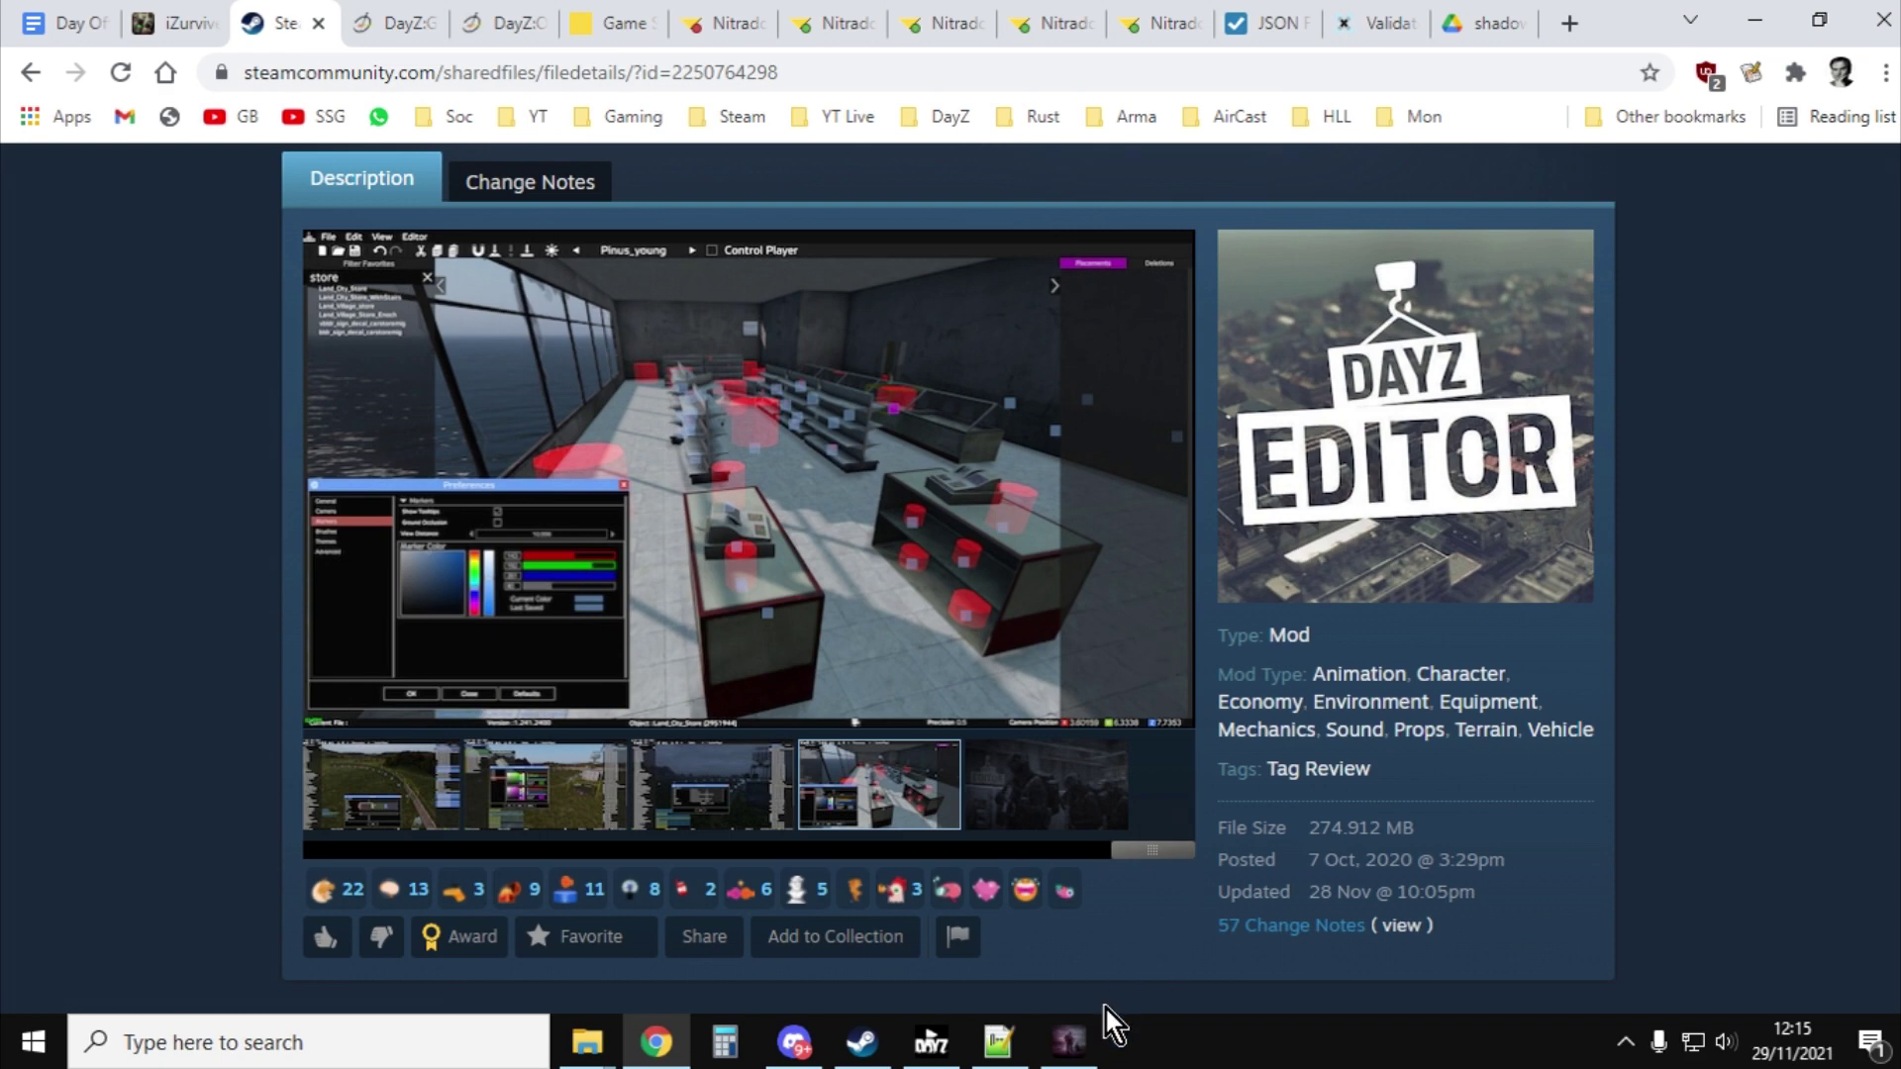
click(1082, 1042)
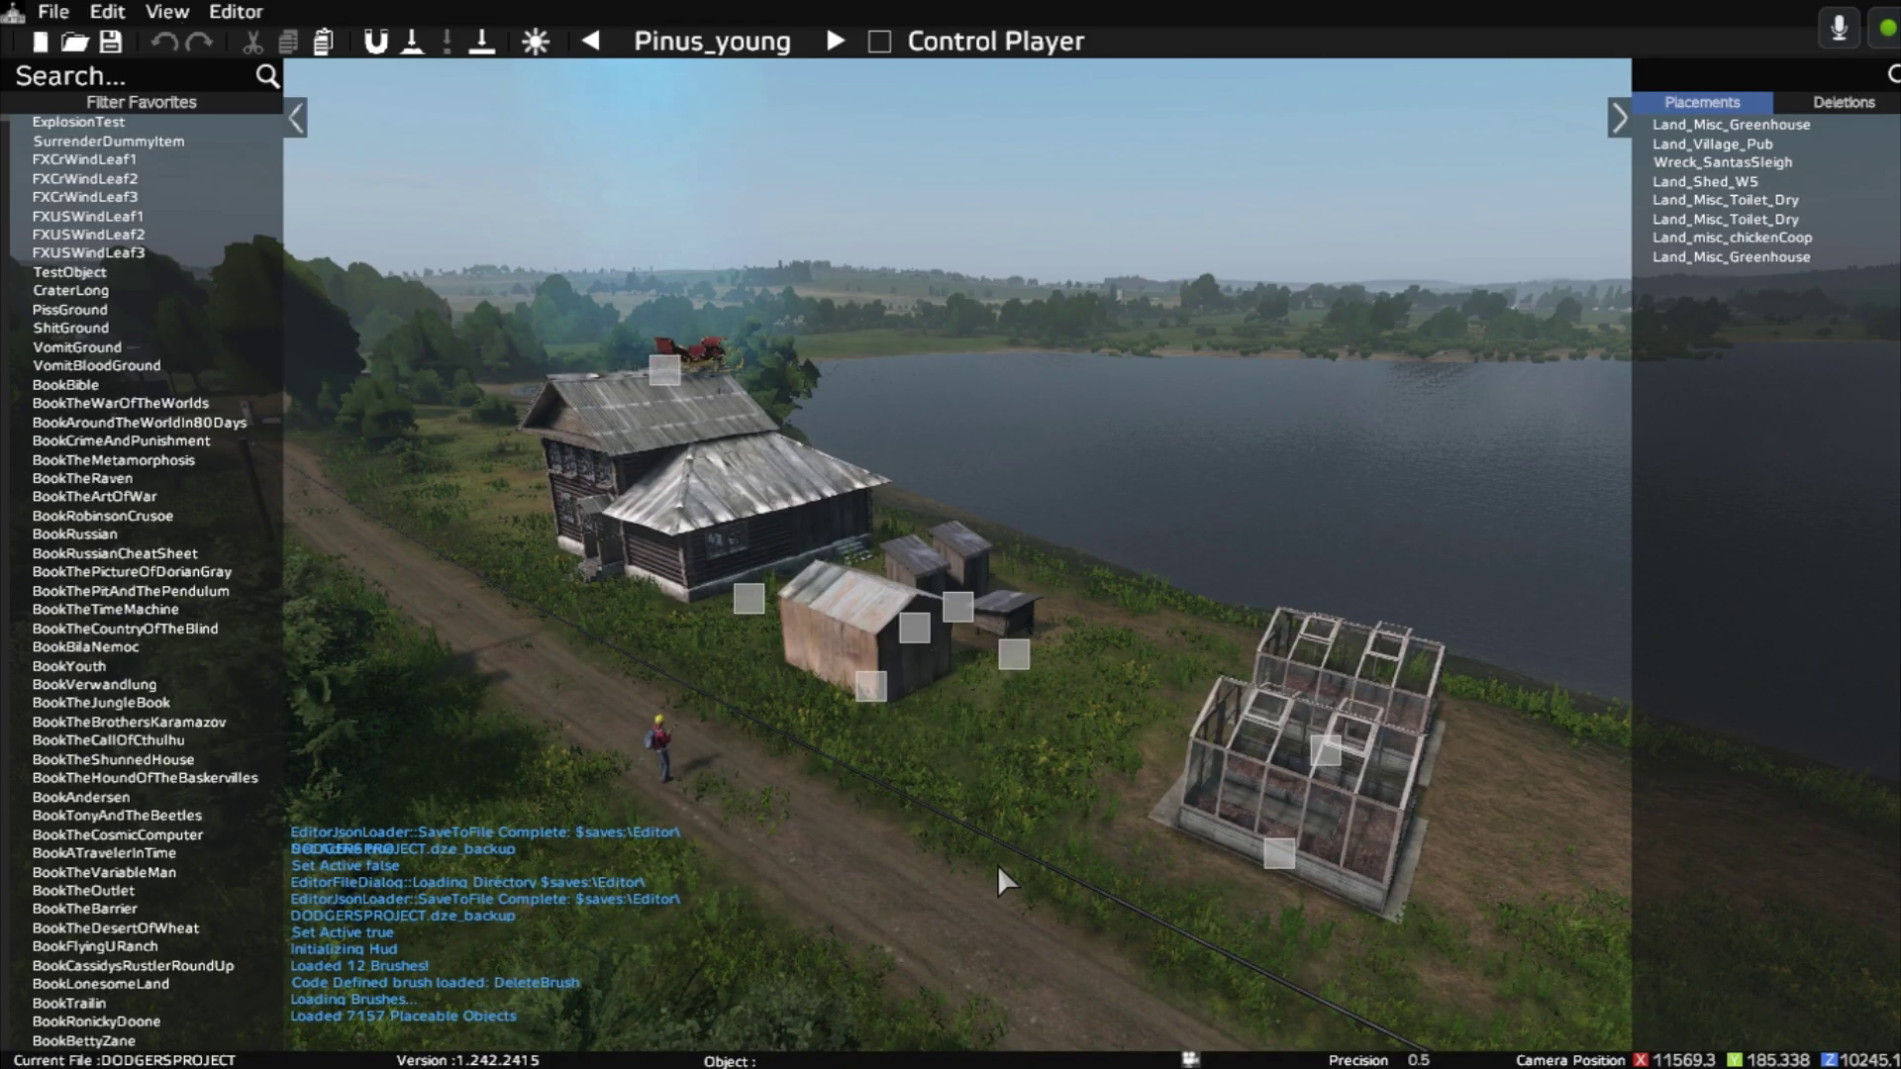
key(s)
key(s)
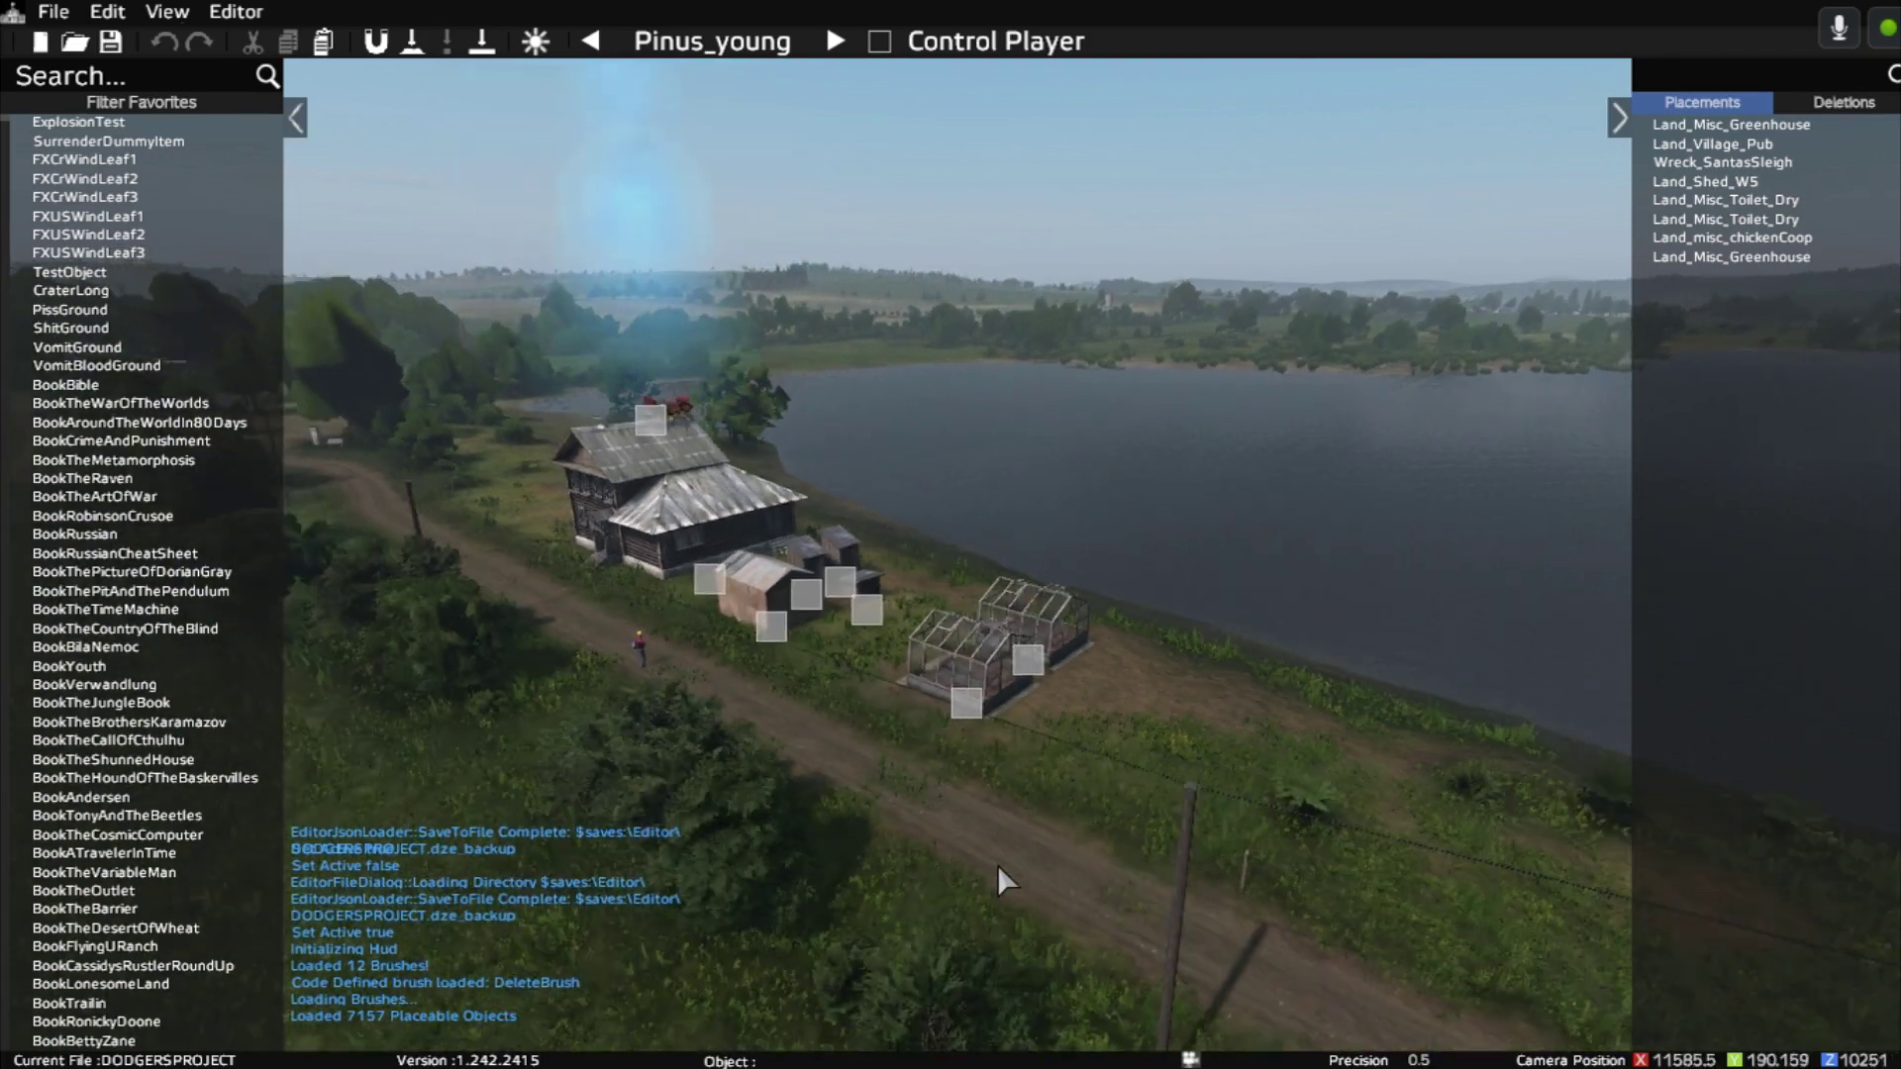
key(w)
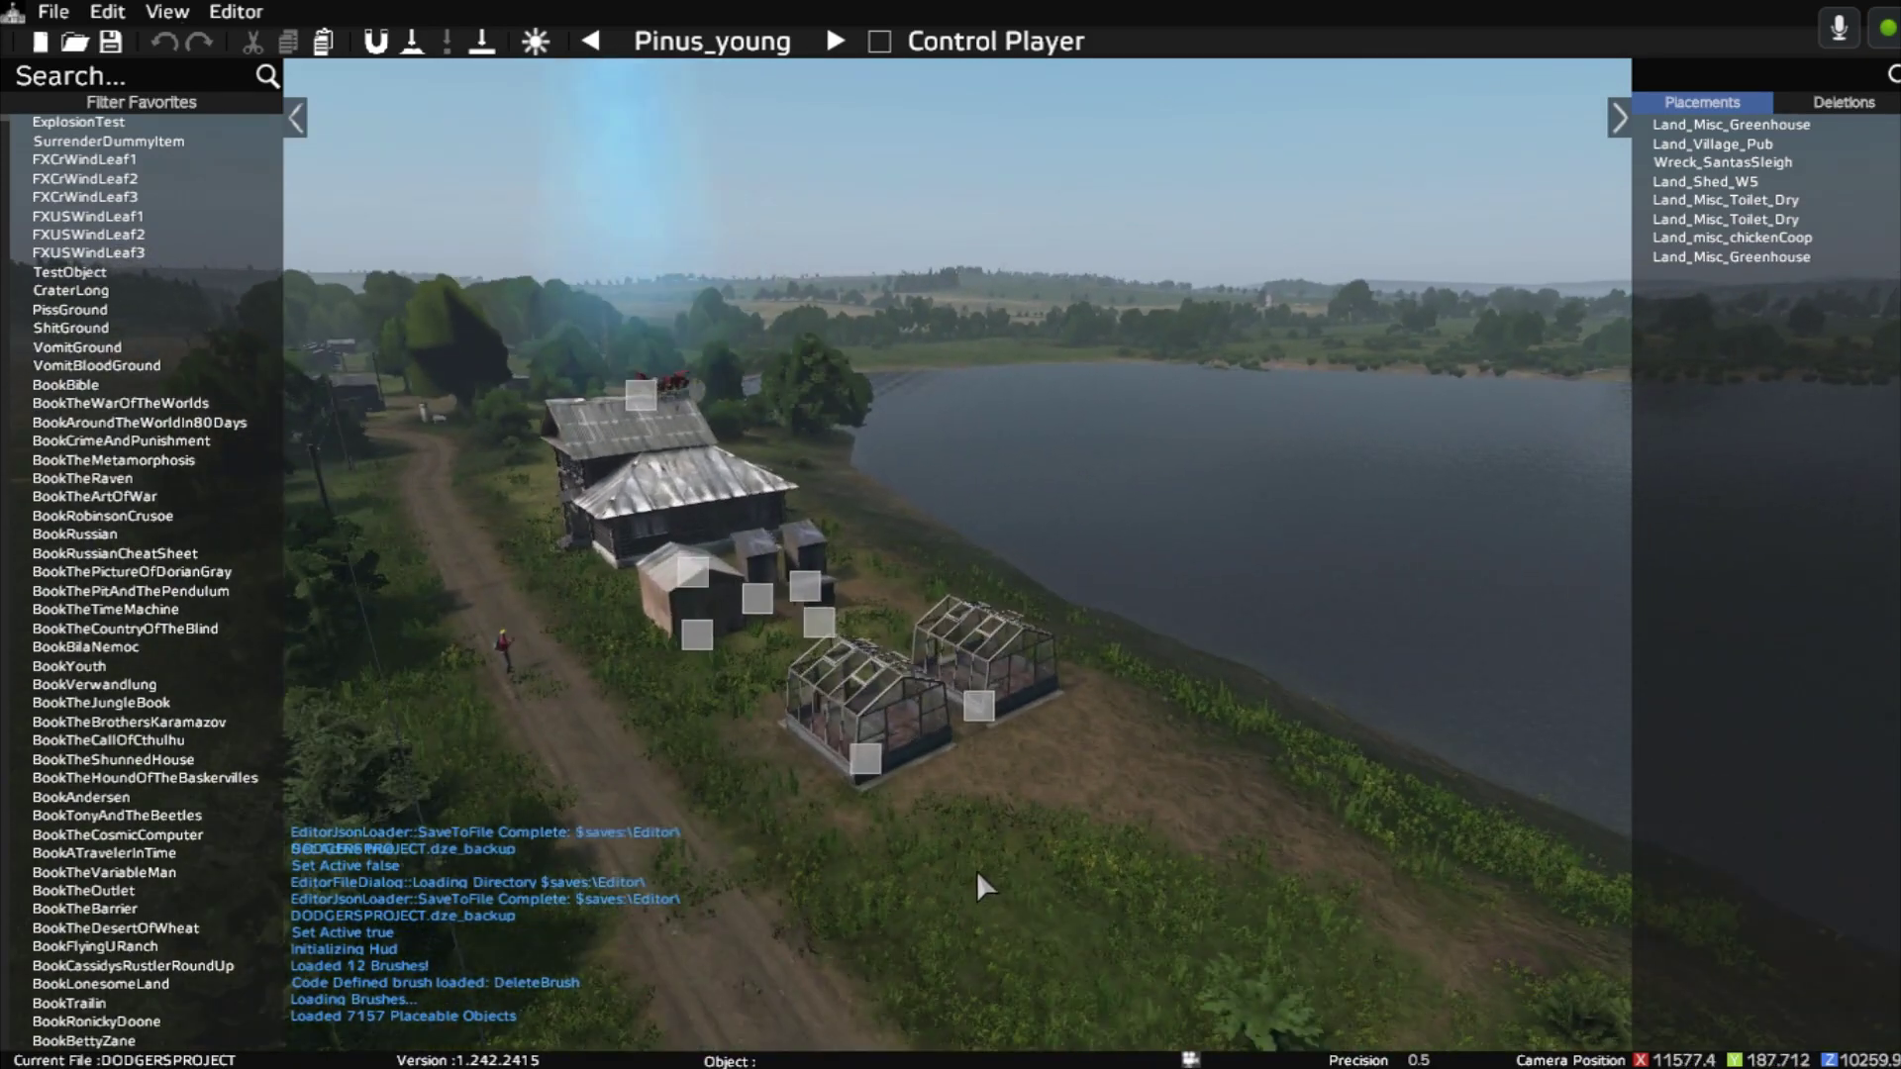
Search the placeable objects for "conta" and place a Land_Container_1Mo on the grass beside the greenhouses.
click(138, 76)
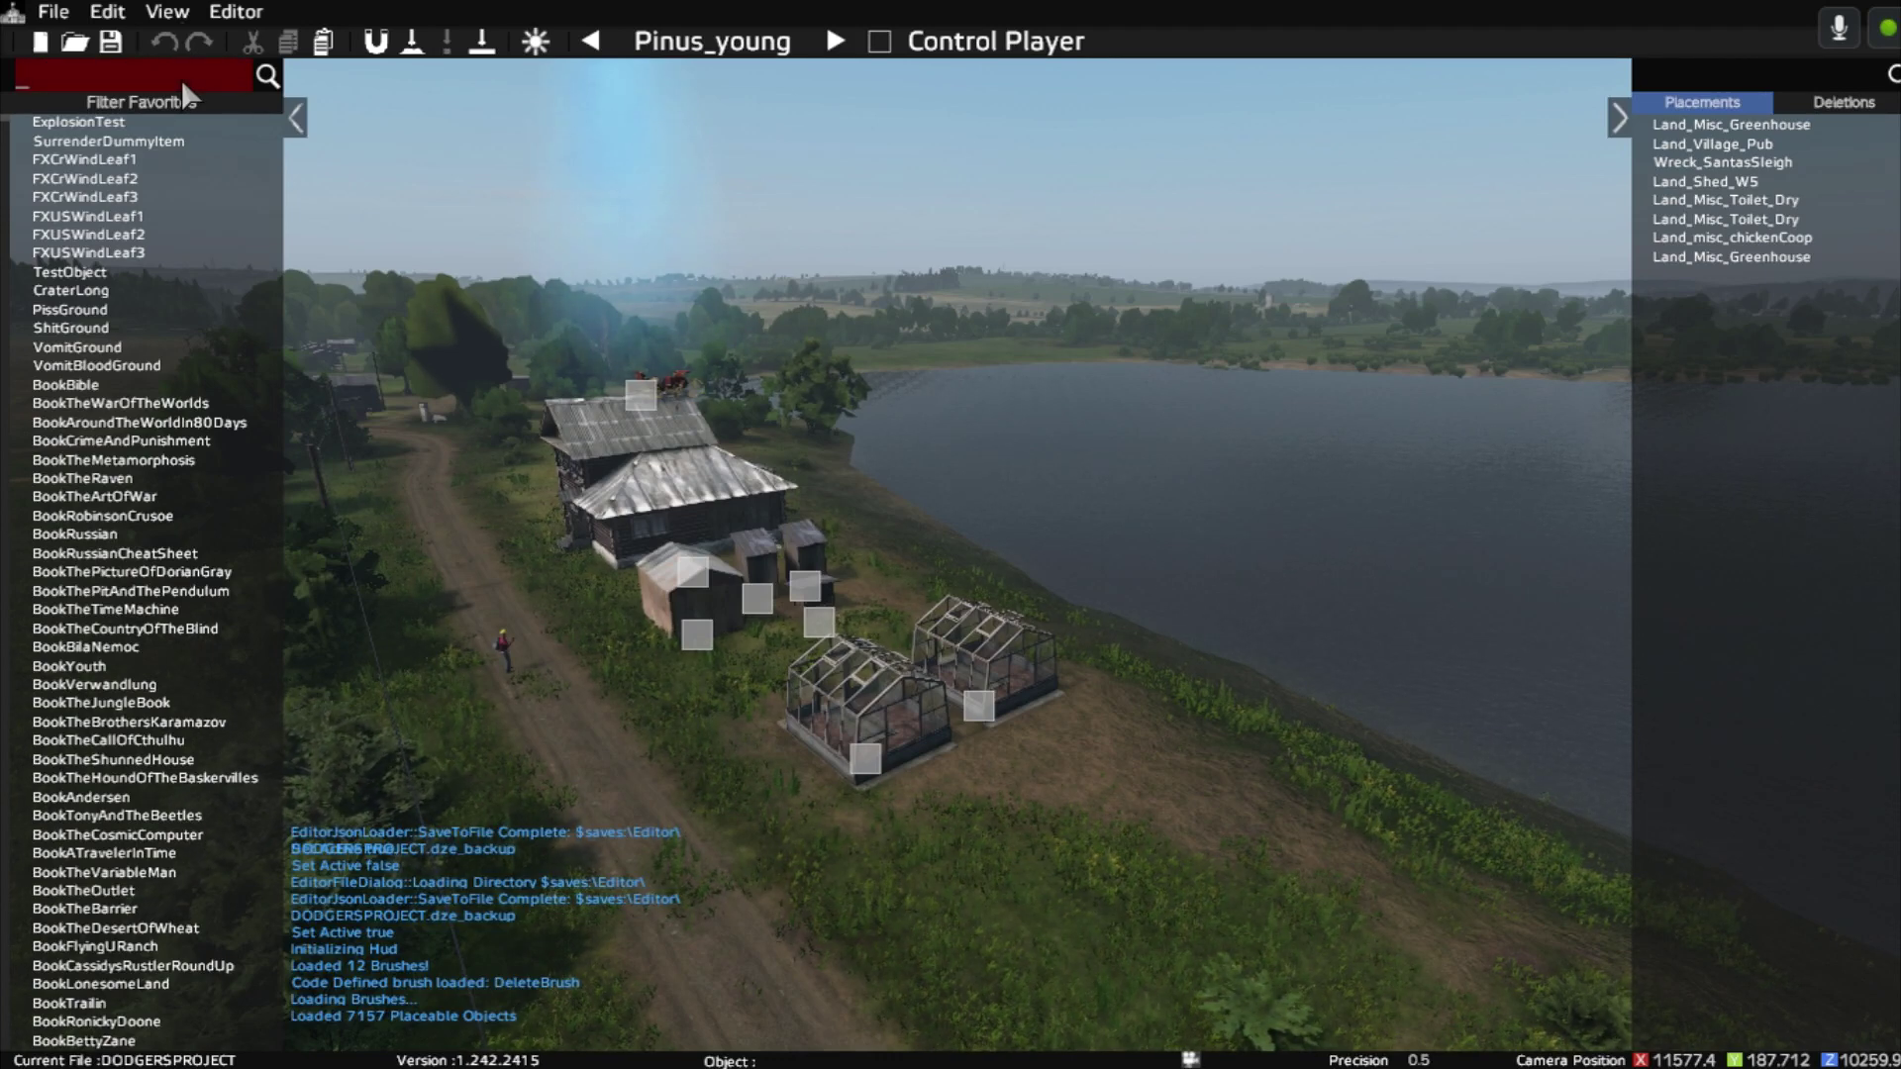
text(conta)
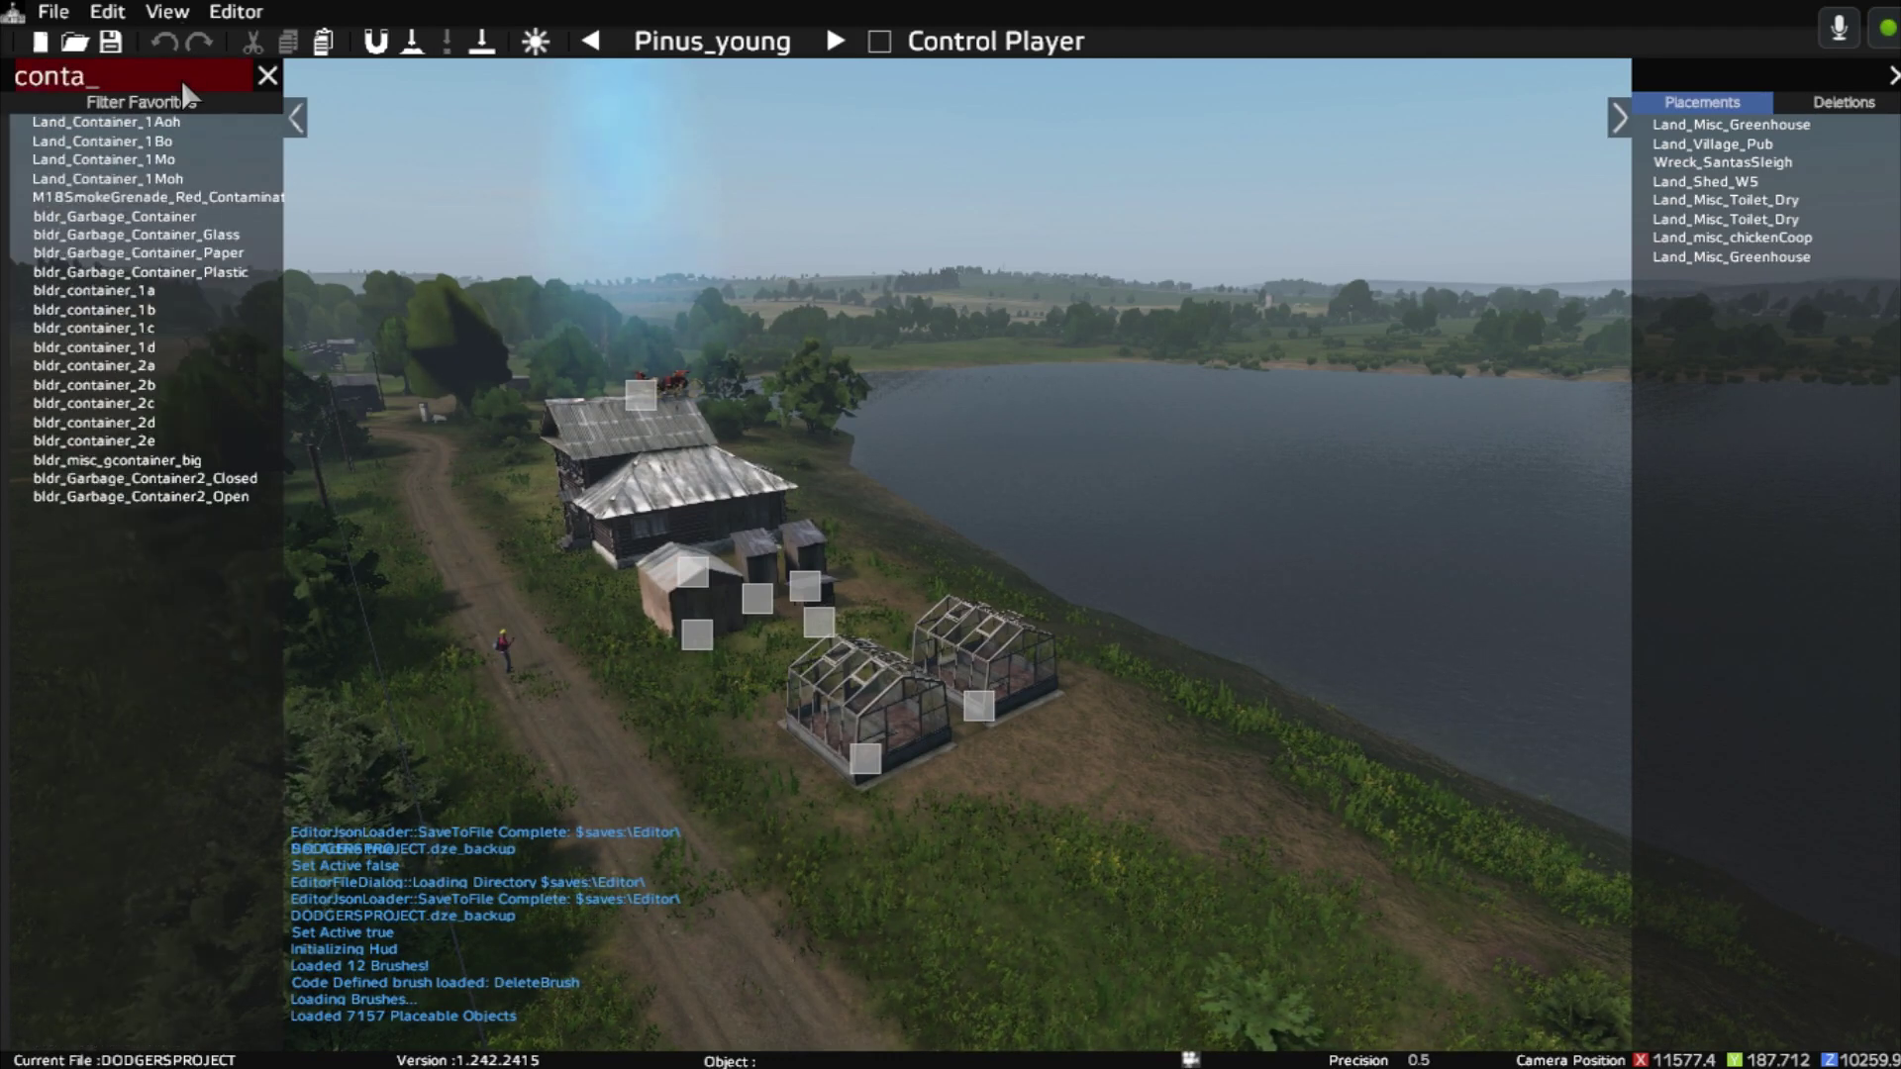
drag(125, 160, 1129, 897)
key(s)
right_drag(1144, 931, 1053, 949)
key(d)
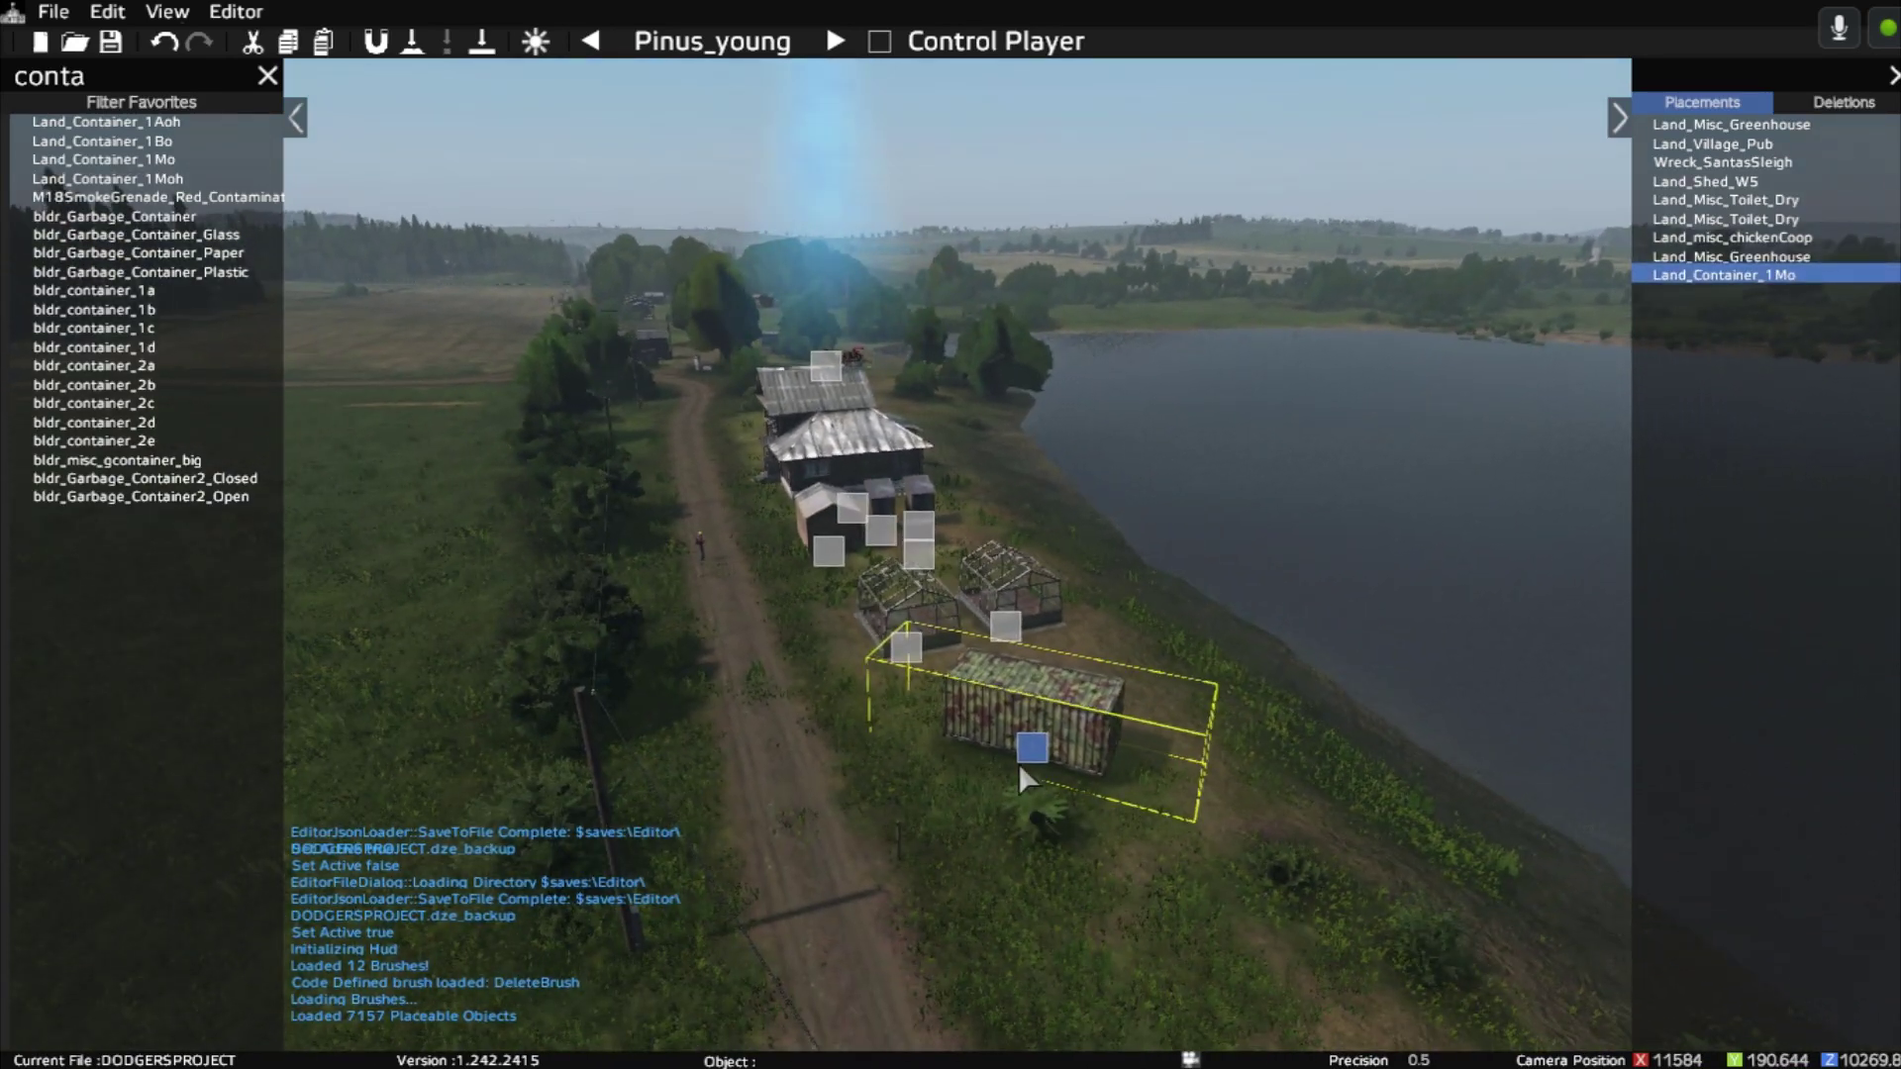
Place a Land_Container_1Bo on the grass next to the camouflage container and inspect the placement.
mouse_move(124, 147)
drag(123, 148, 1155, 952)
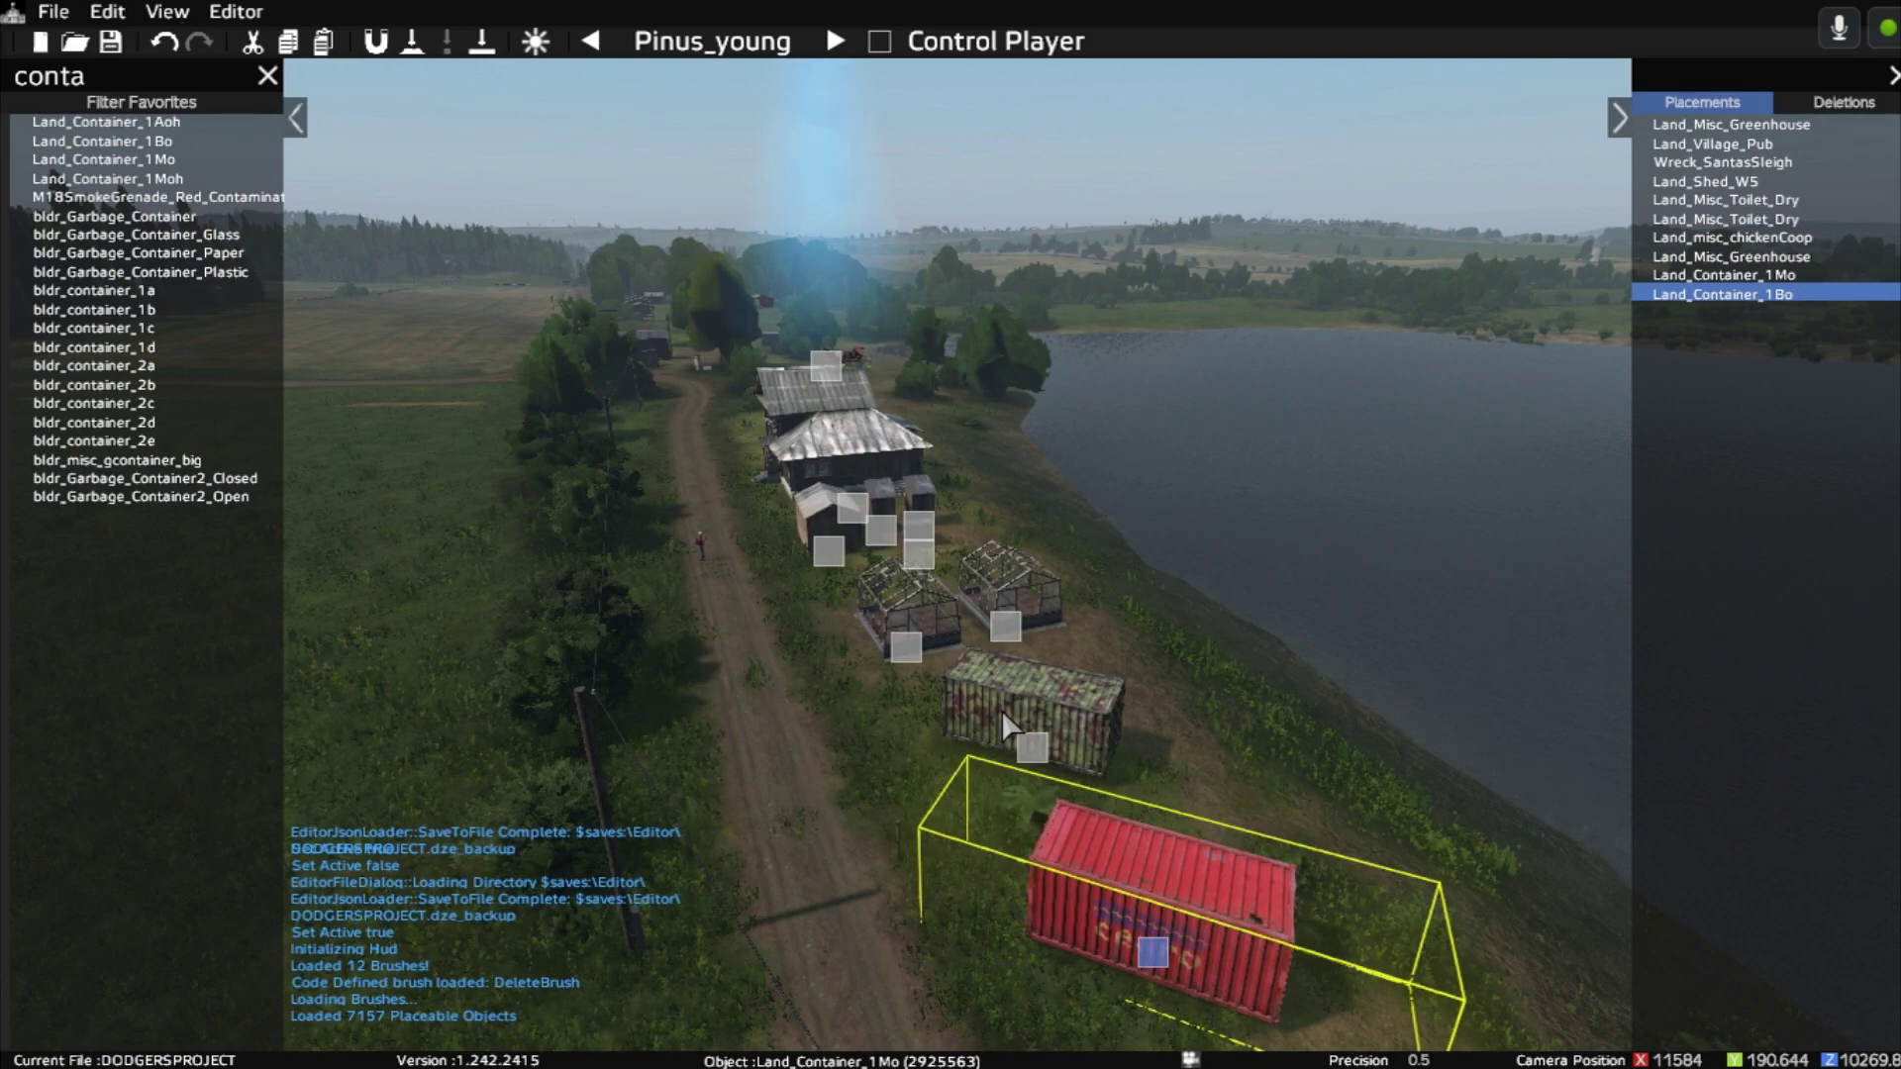
key(w)
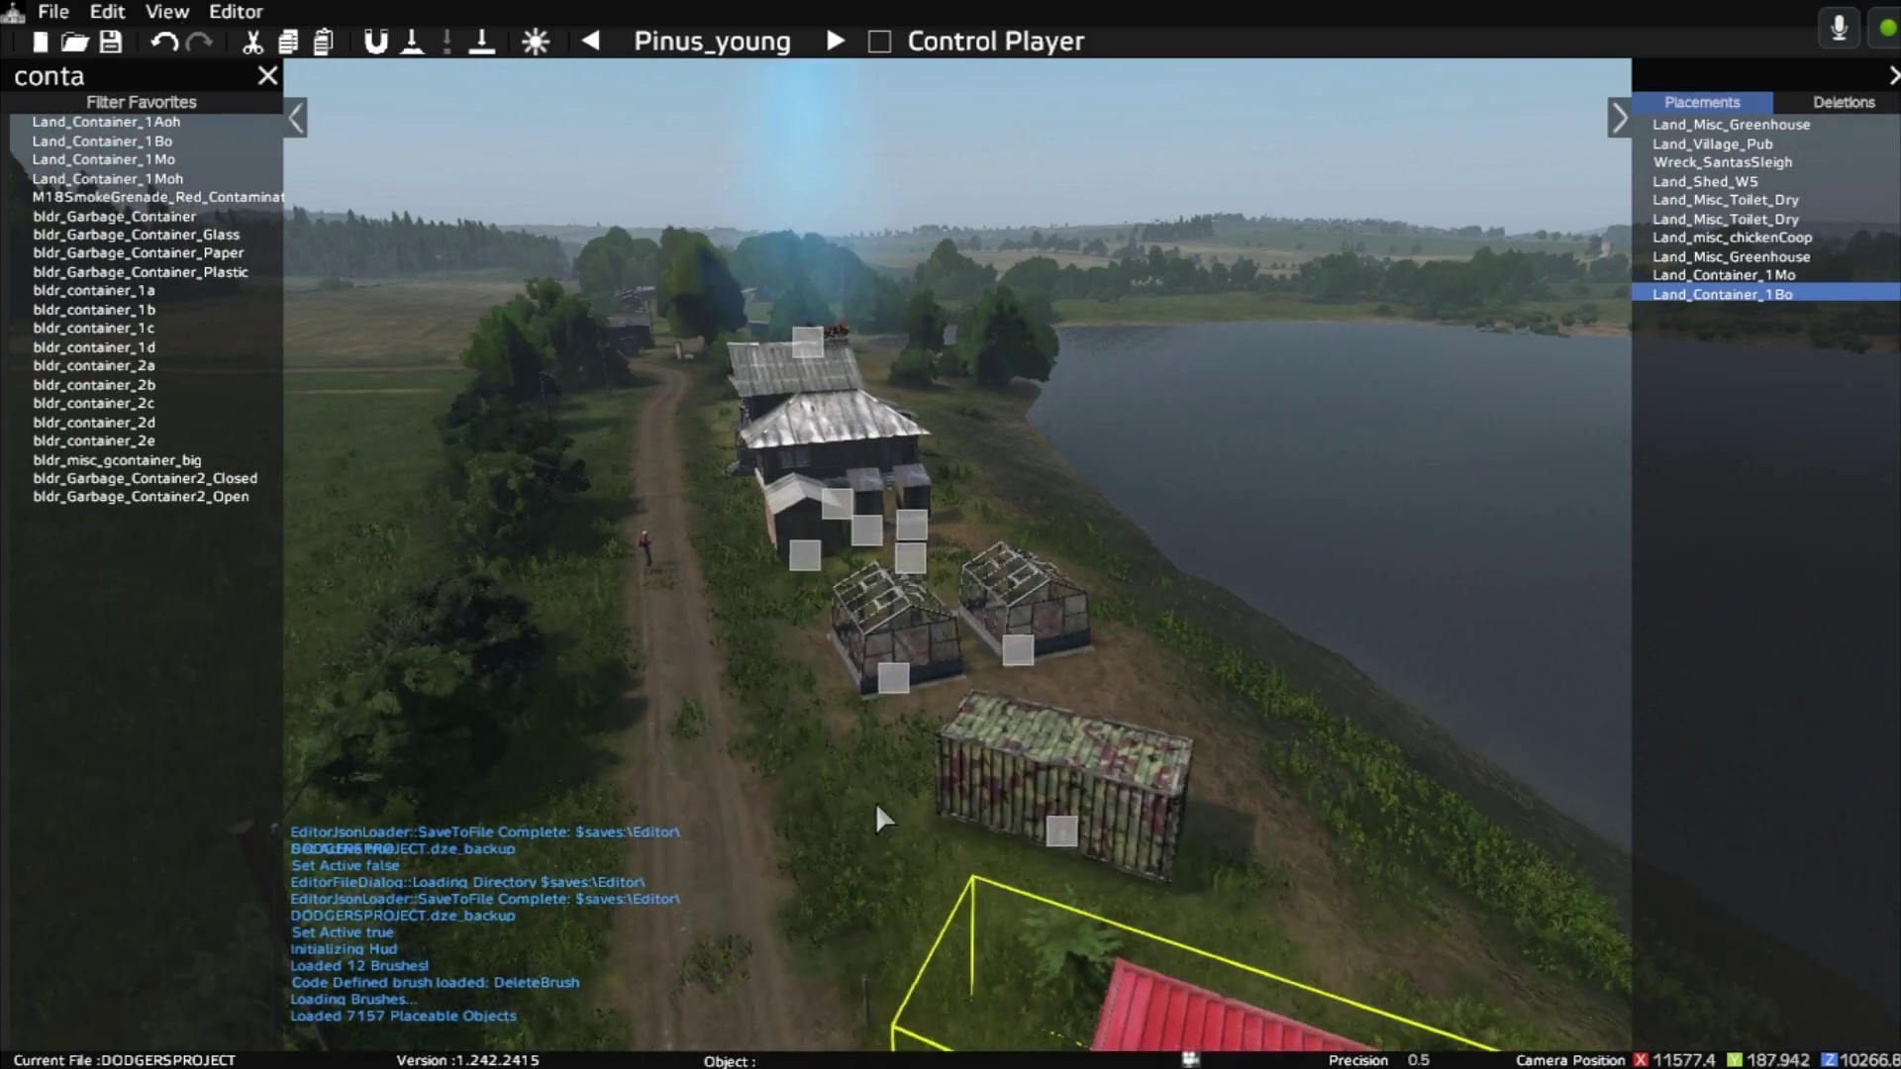
right_drag(772, 842, 835, 963)
key(s)
key(w)
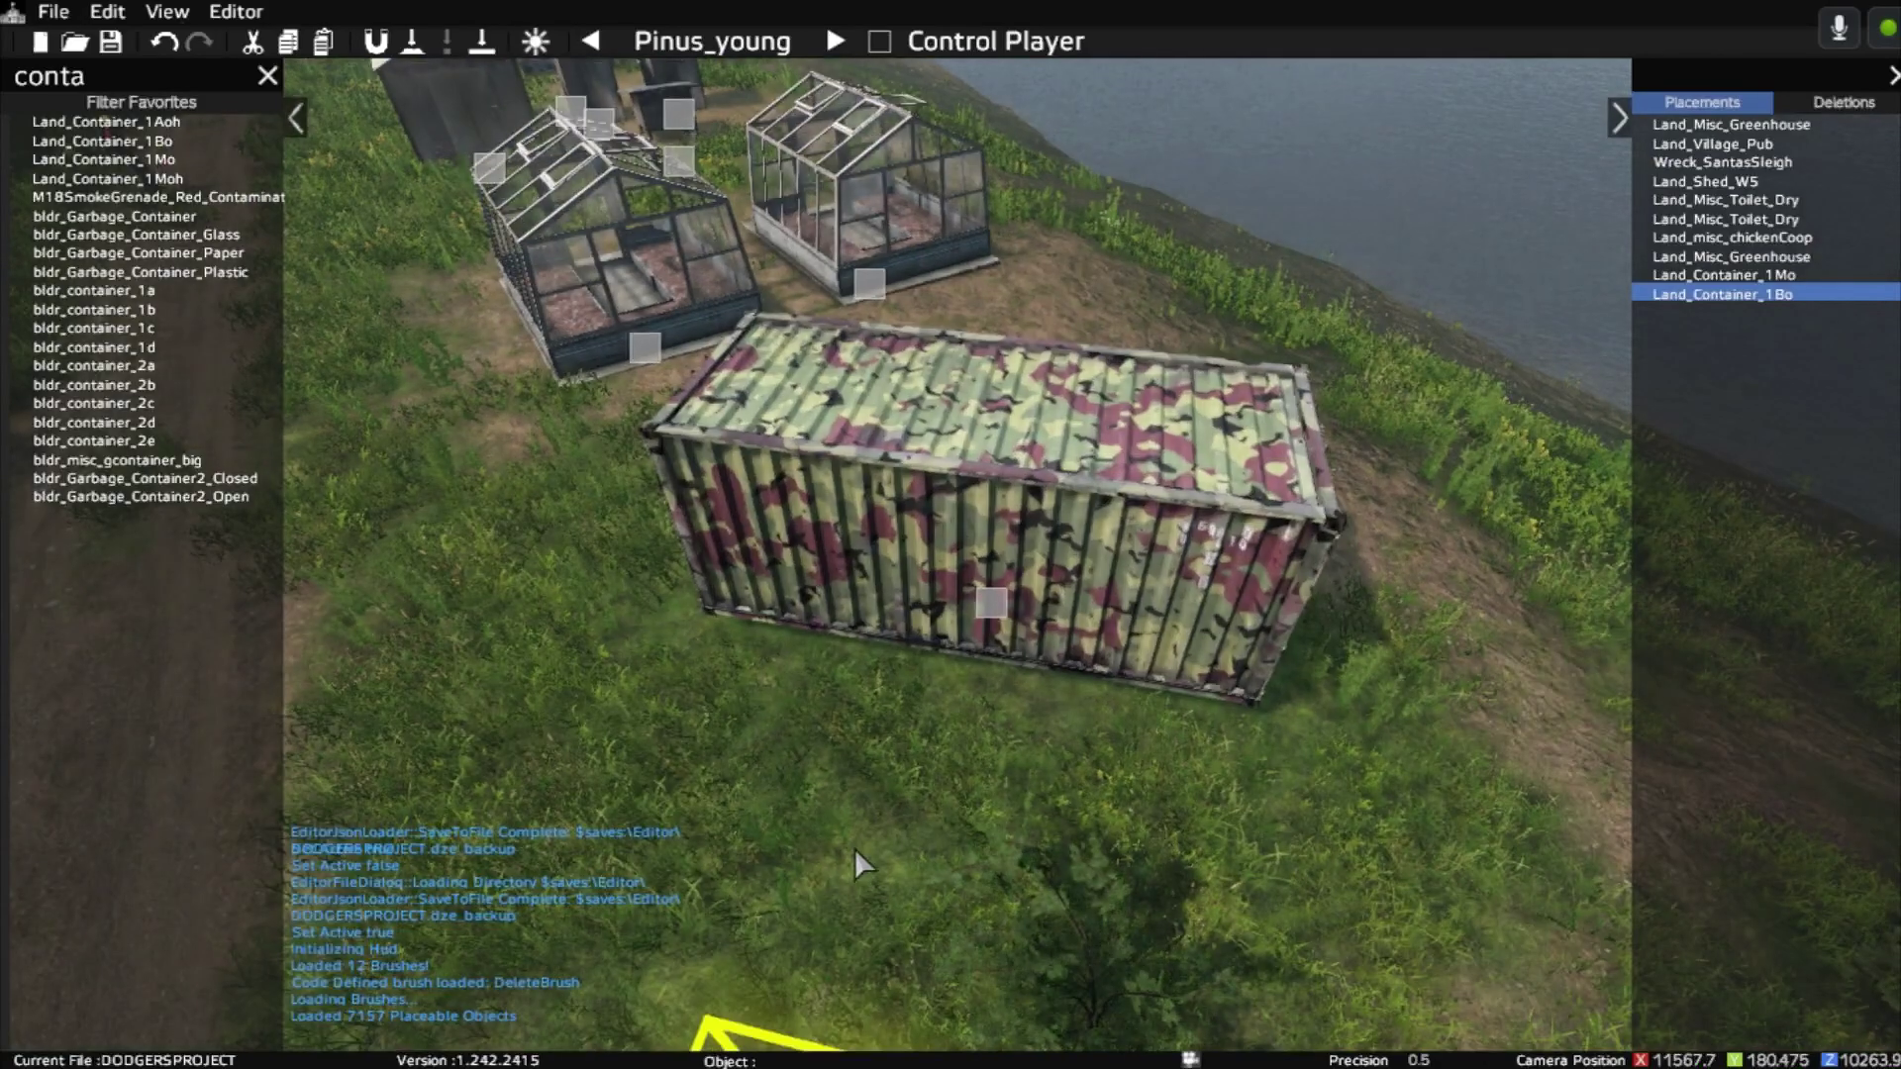
right_drag(821, 789, 744, 729)
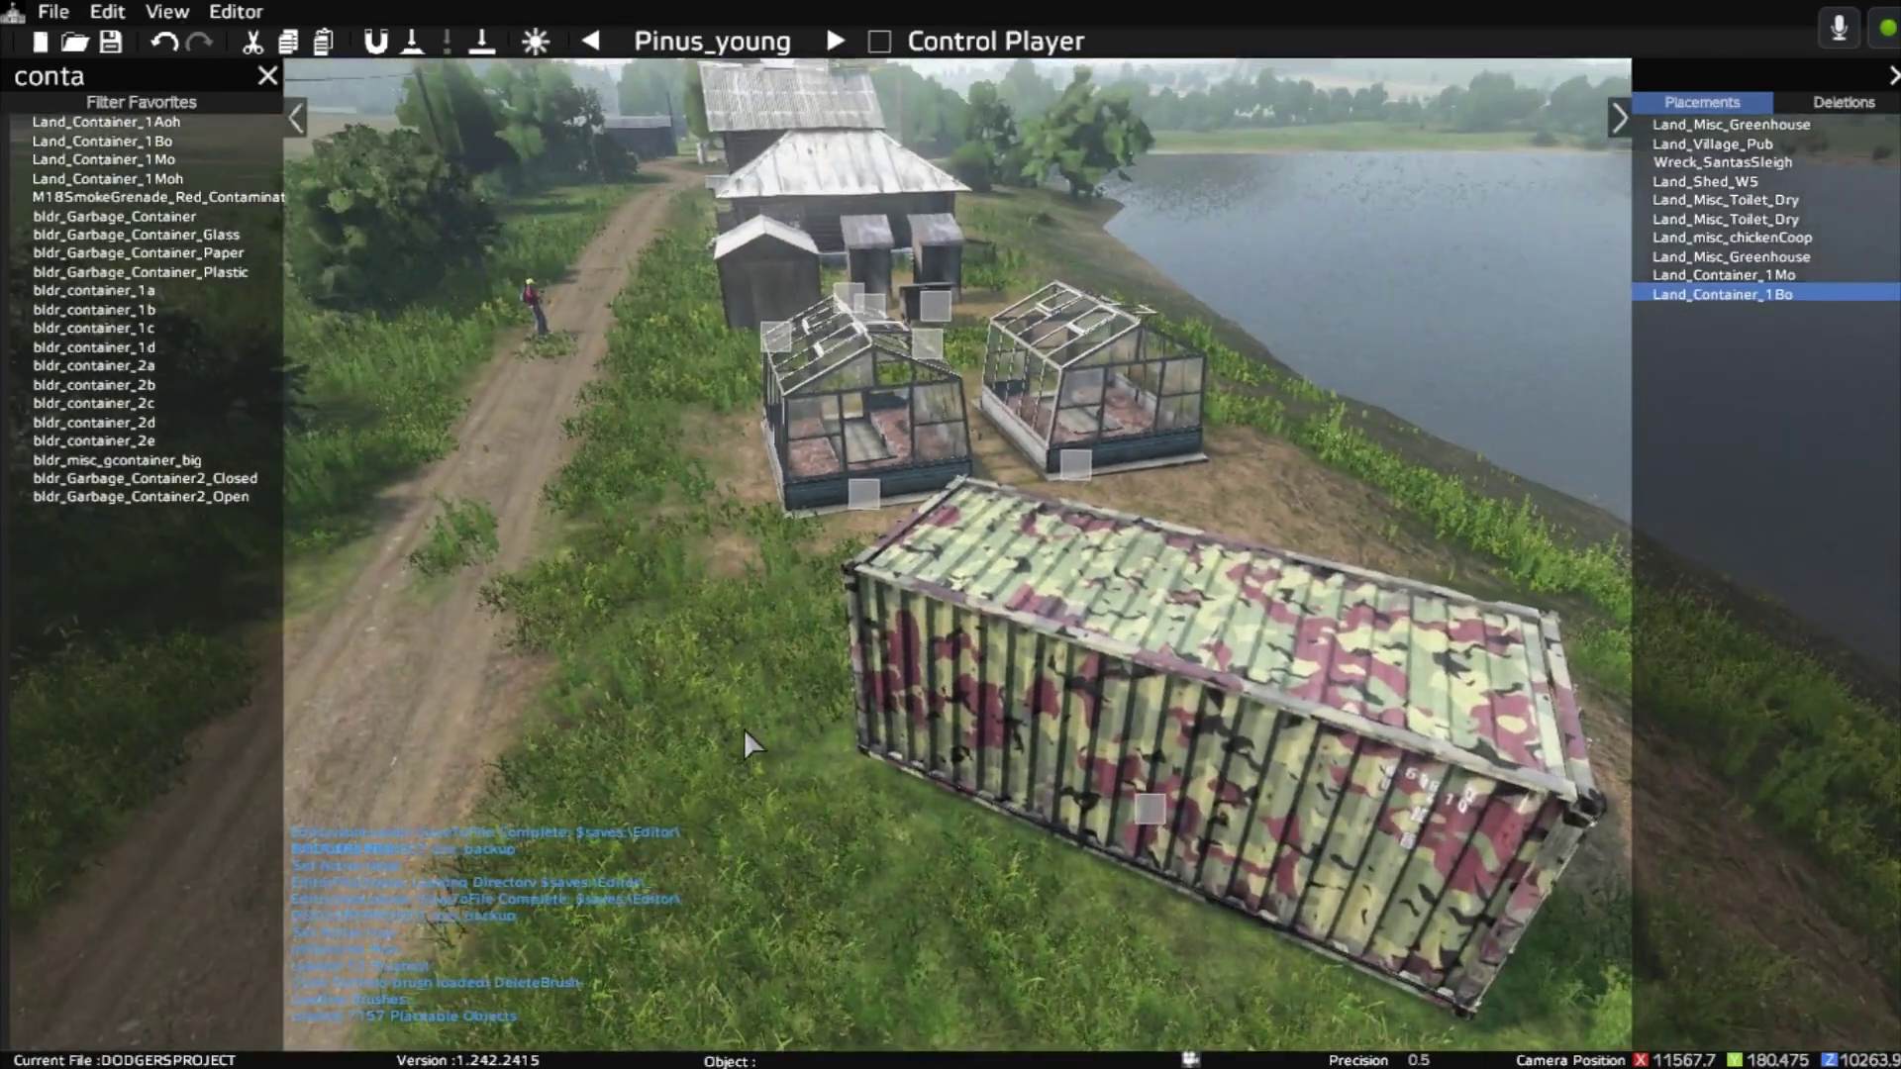
key(s)
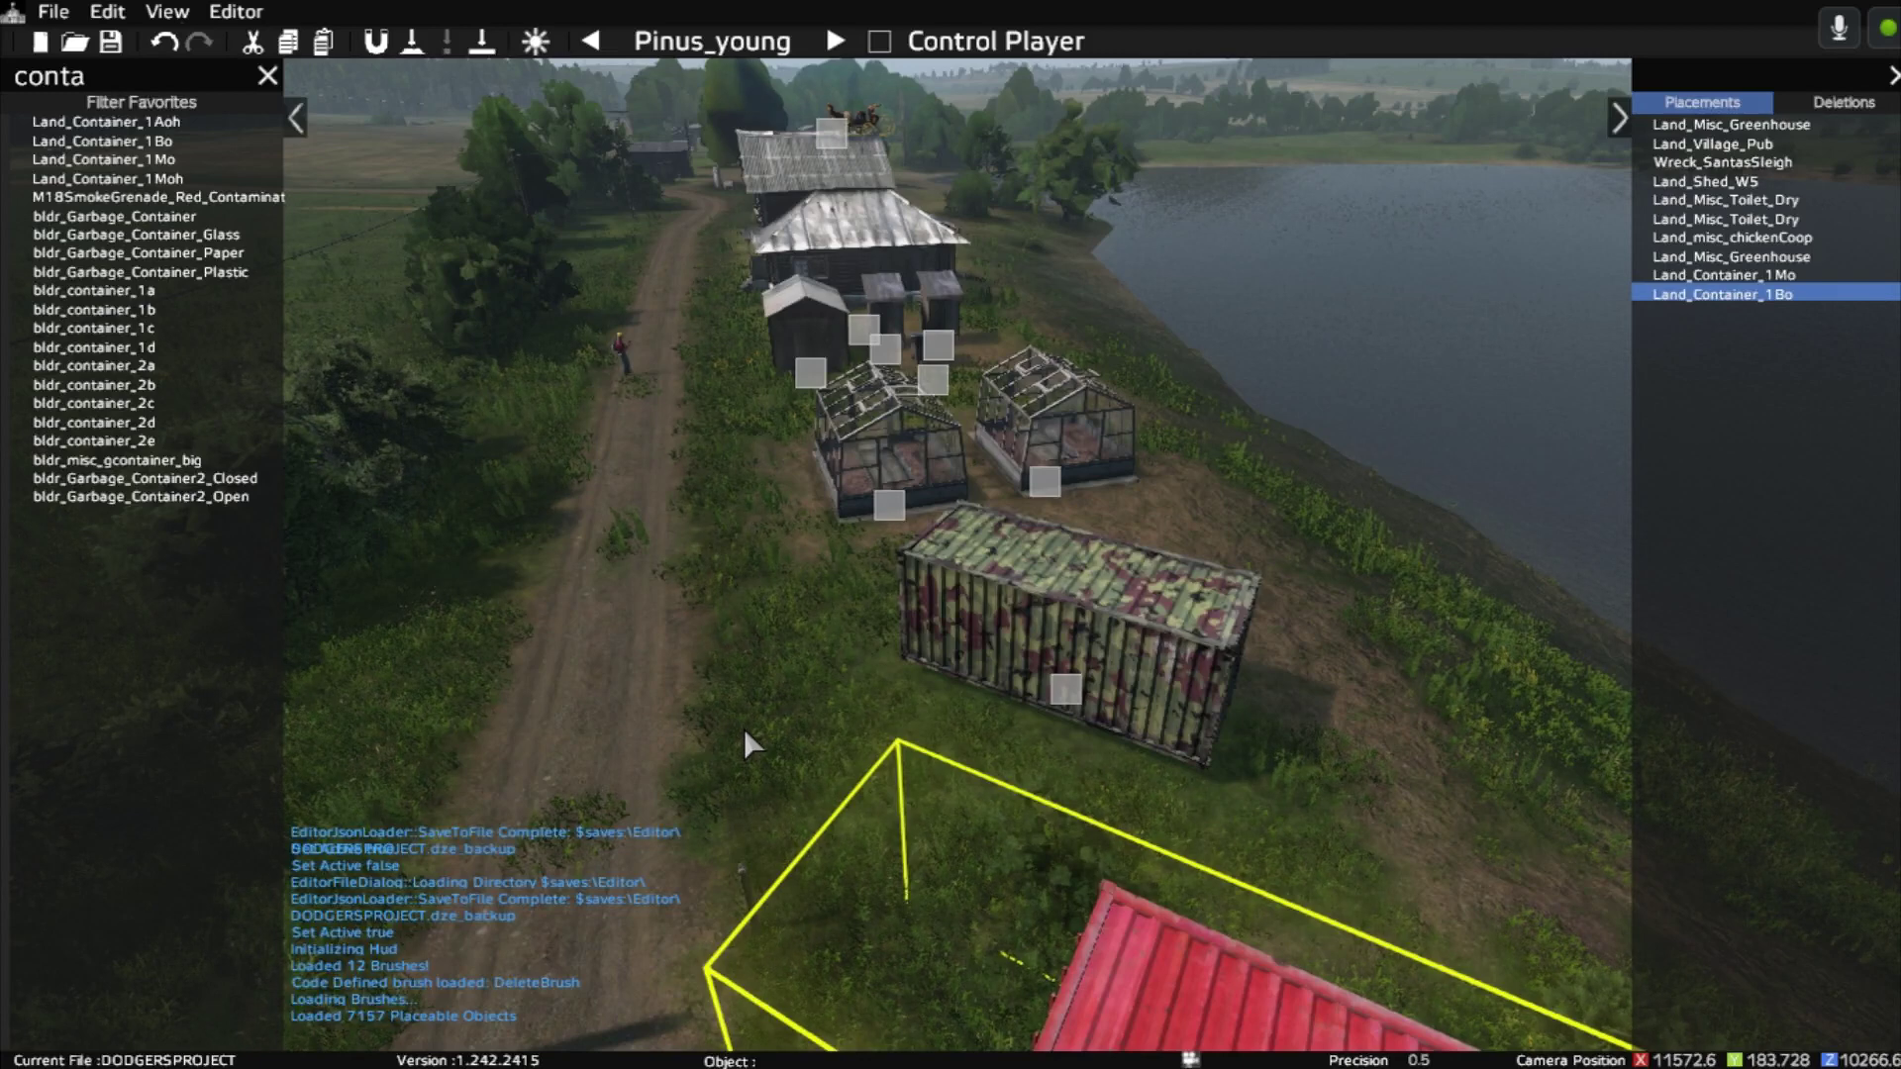
Deselect the red container and survey the whole build from several sides, from the two containers past the greenhouses and sheds to the pub.
drag(745, 729, 861, 712)
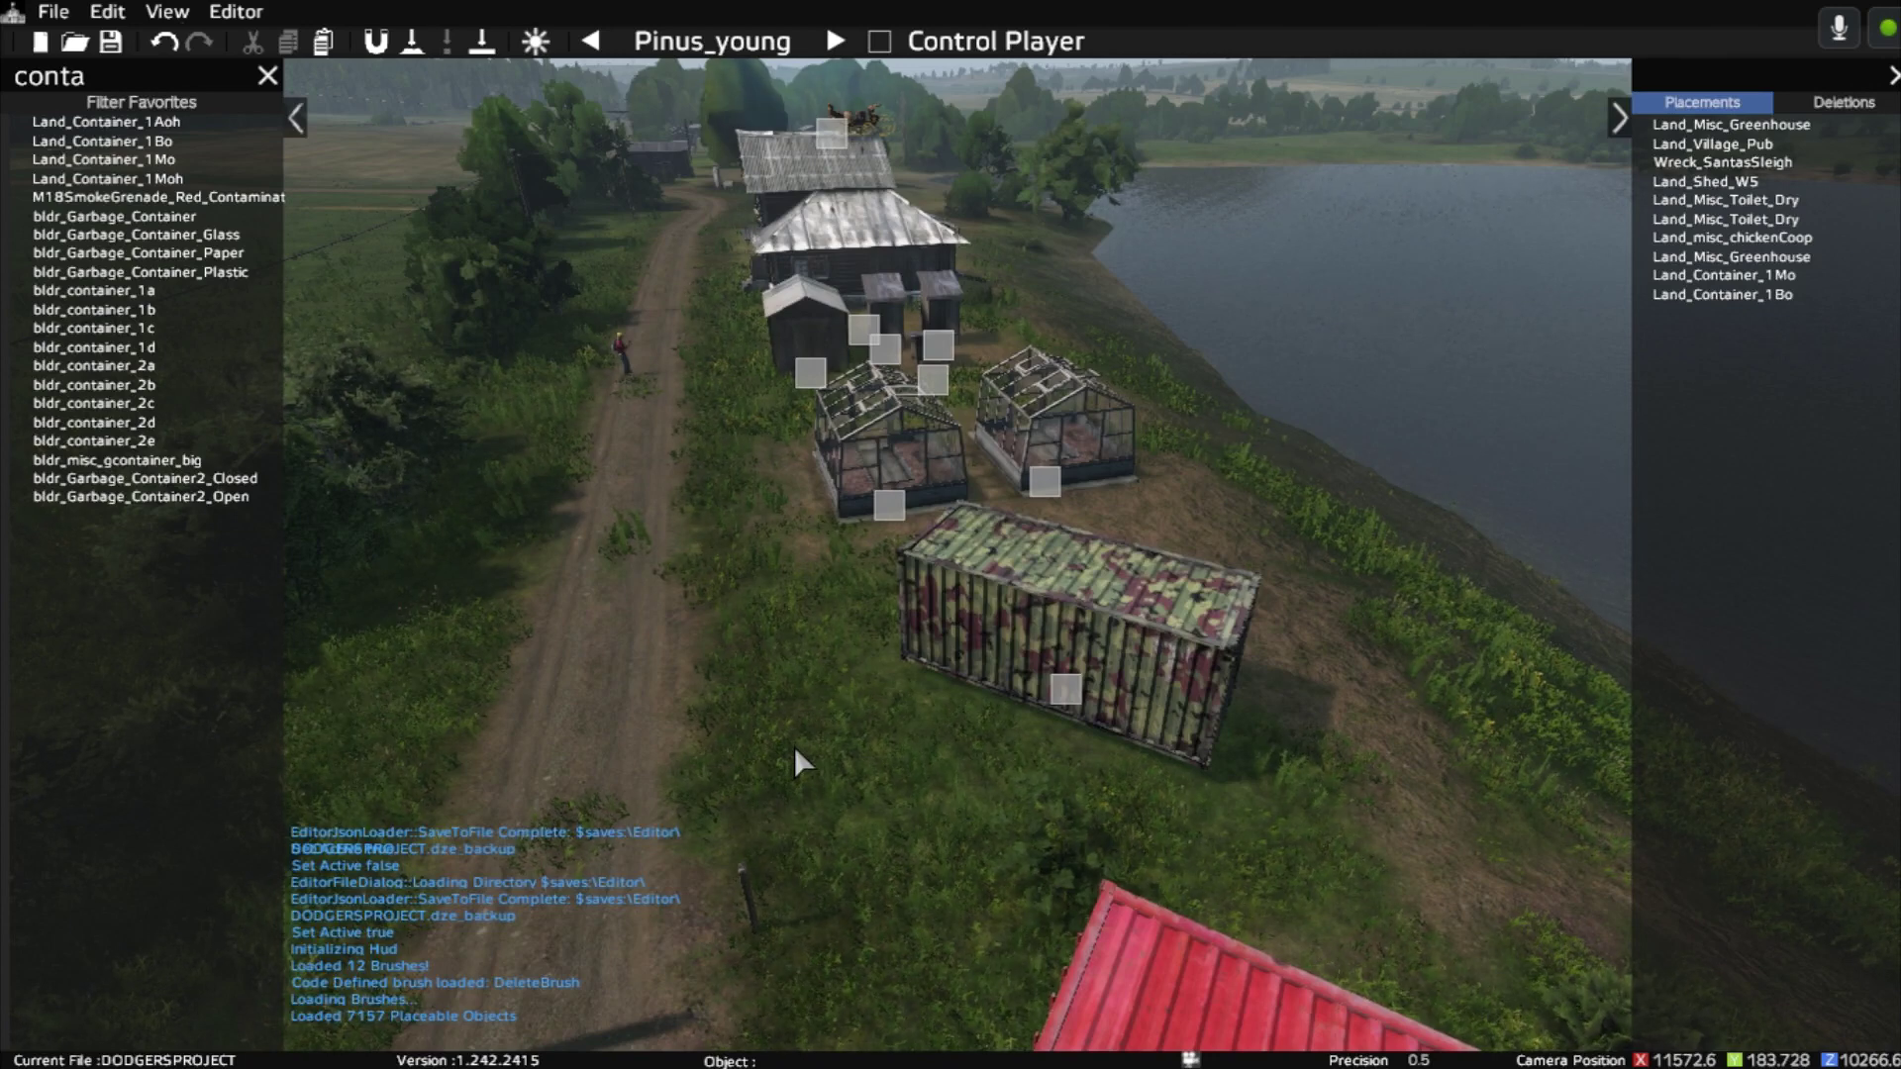
key(s)
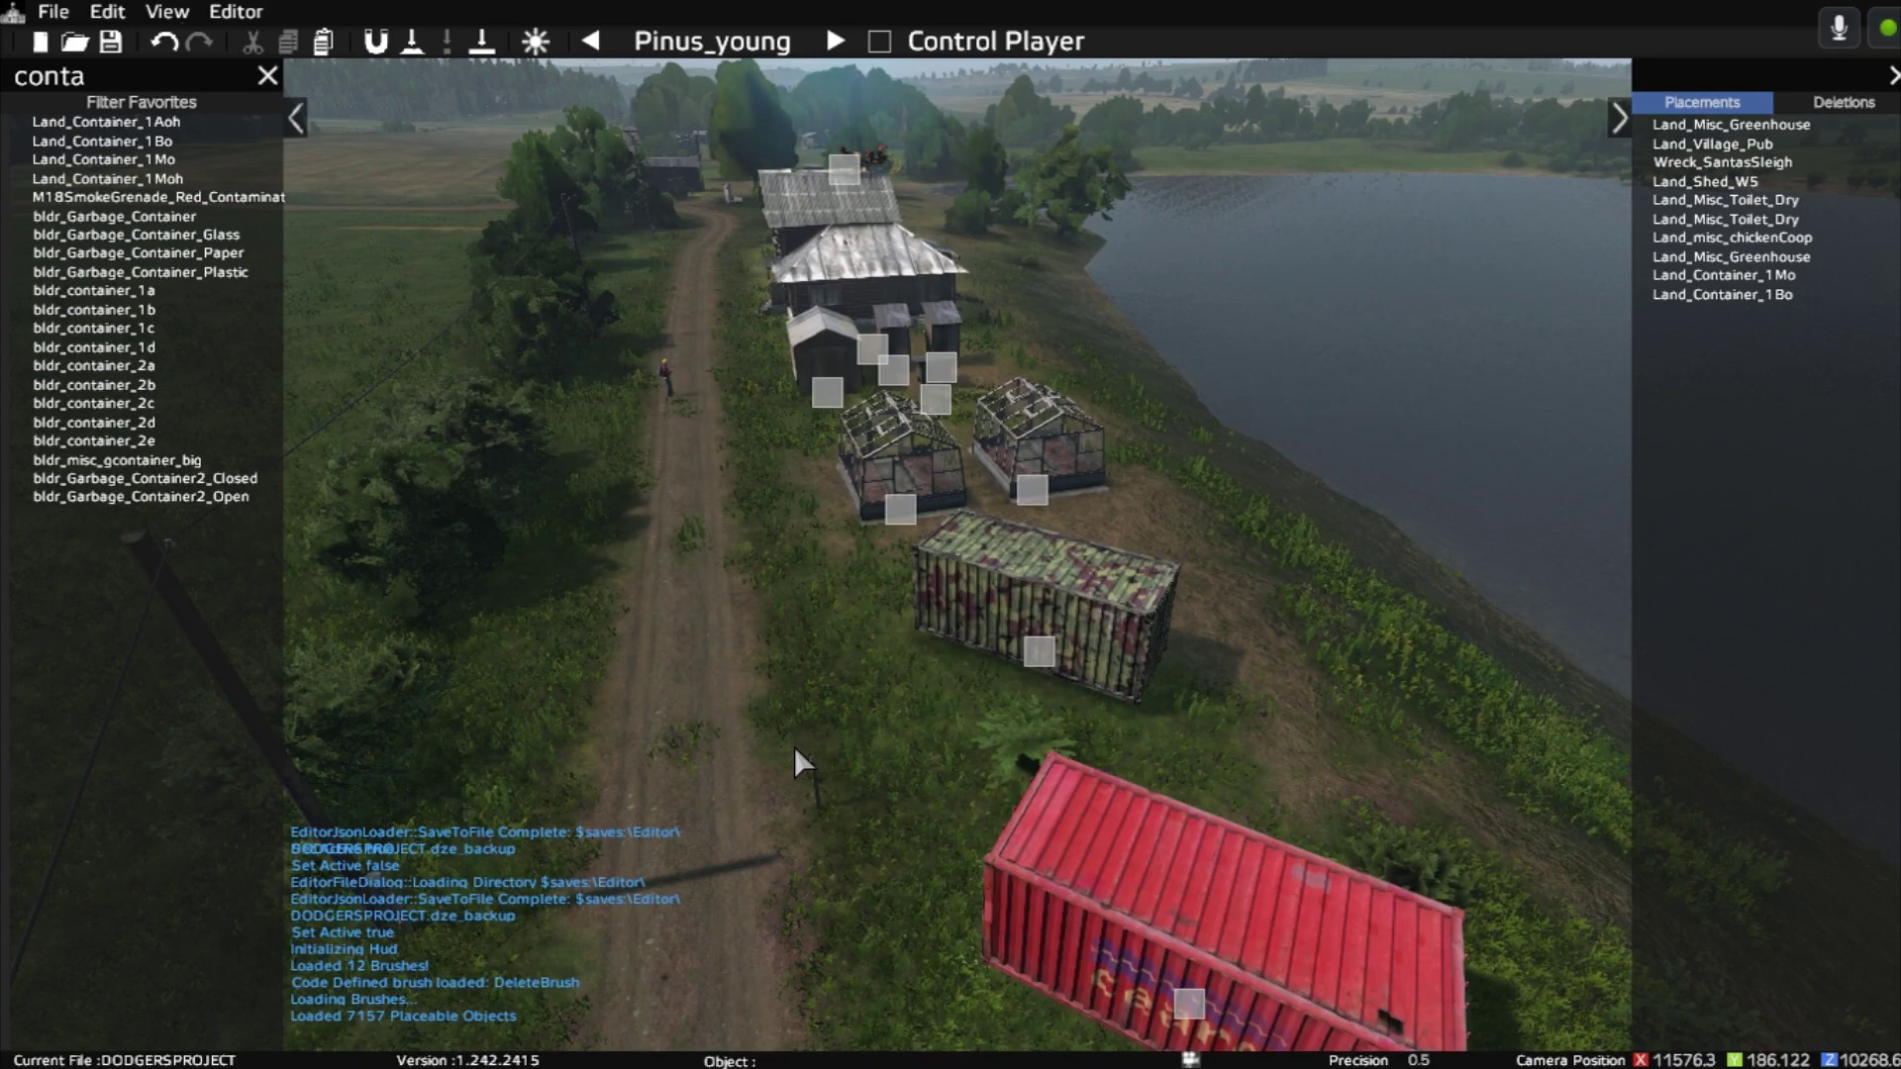
key(a)
right_drag(863, 730, 1112, 667)
key(a)
key(w)
key(a)
right_drag(1102, 780, 1138, 762)
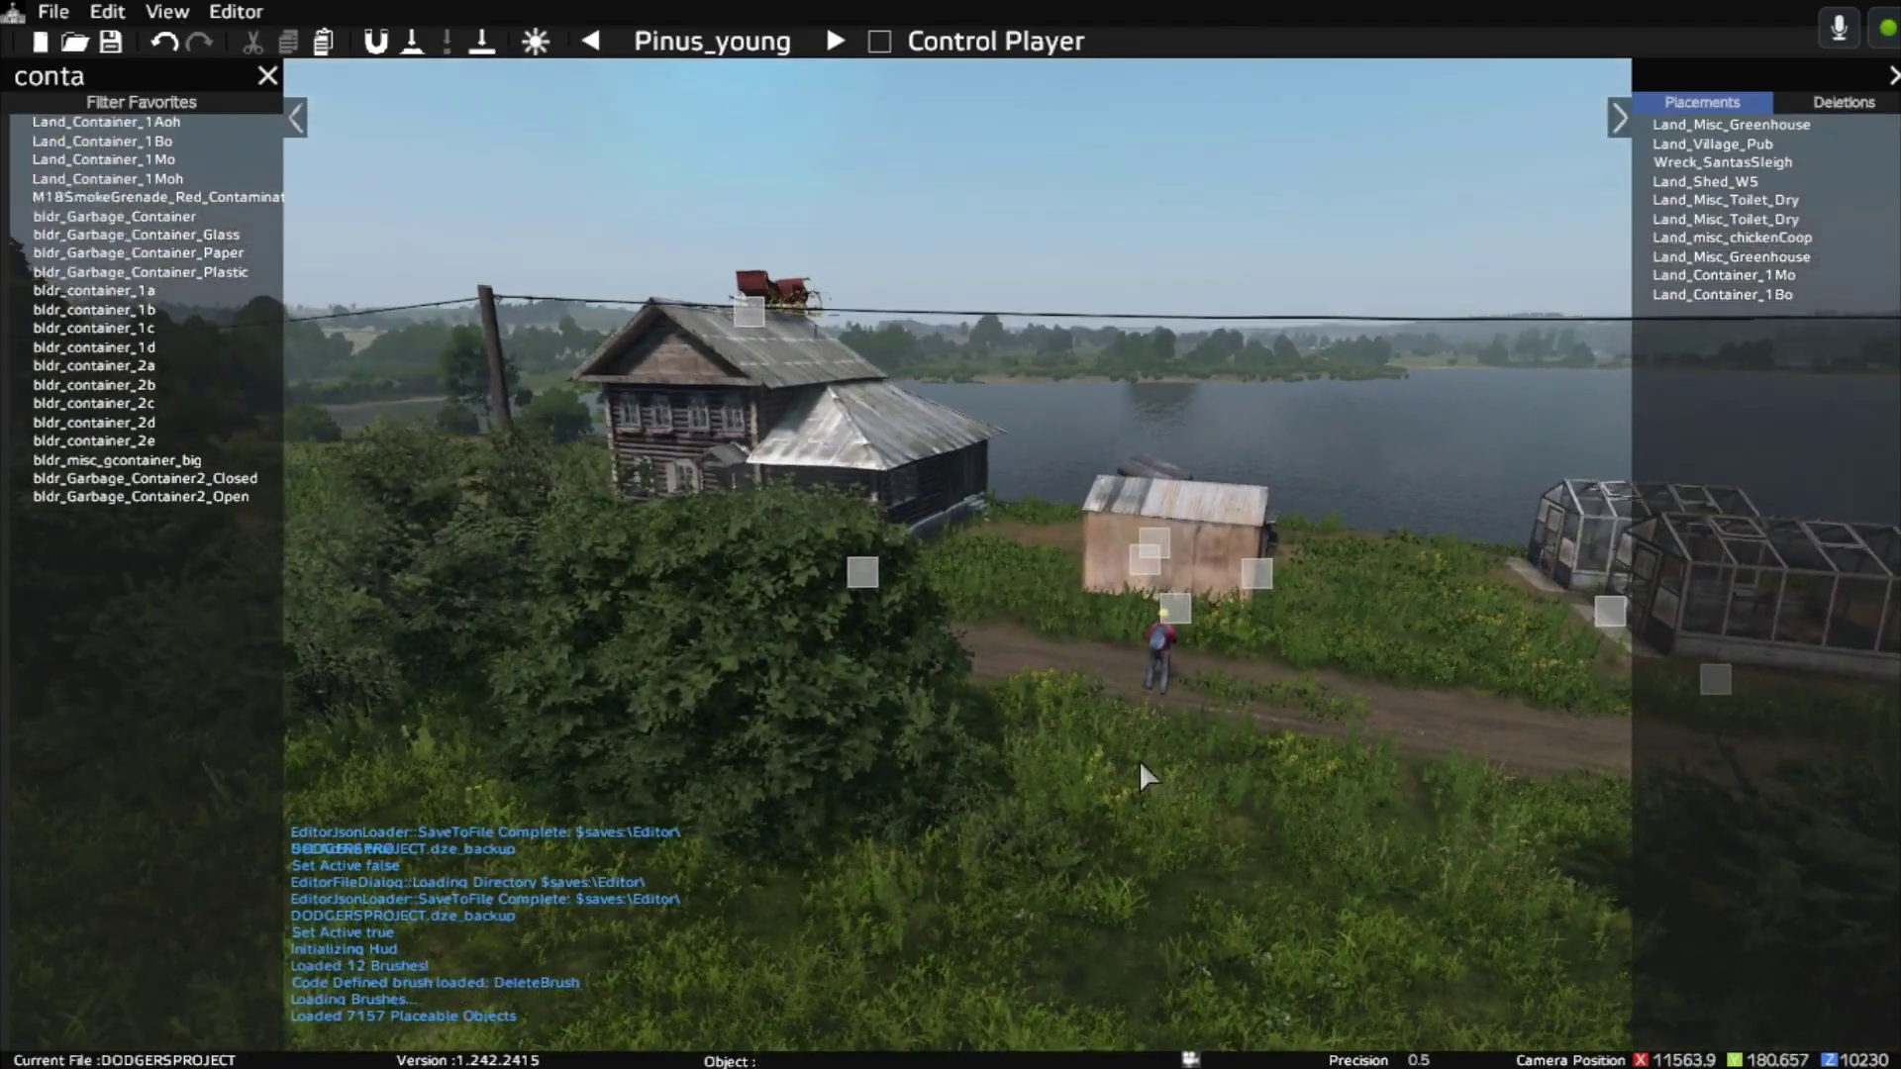
key(q)
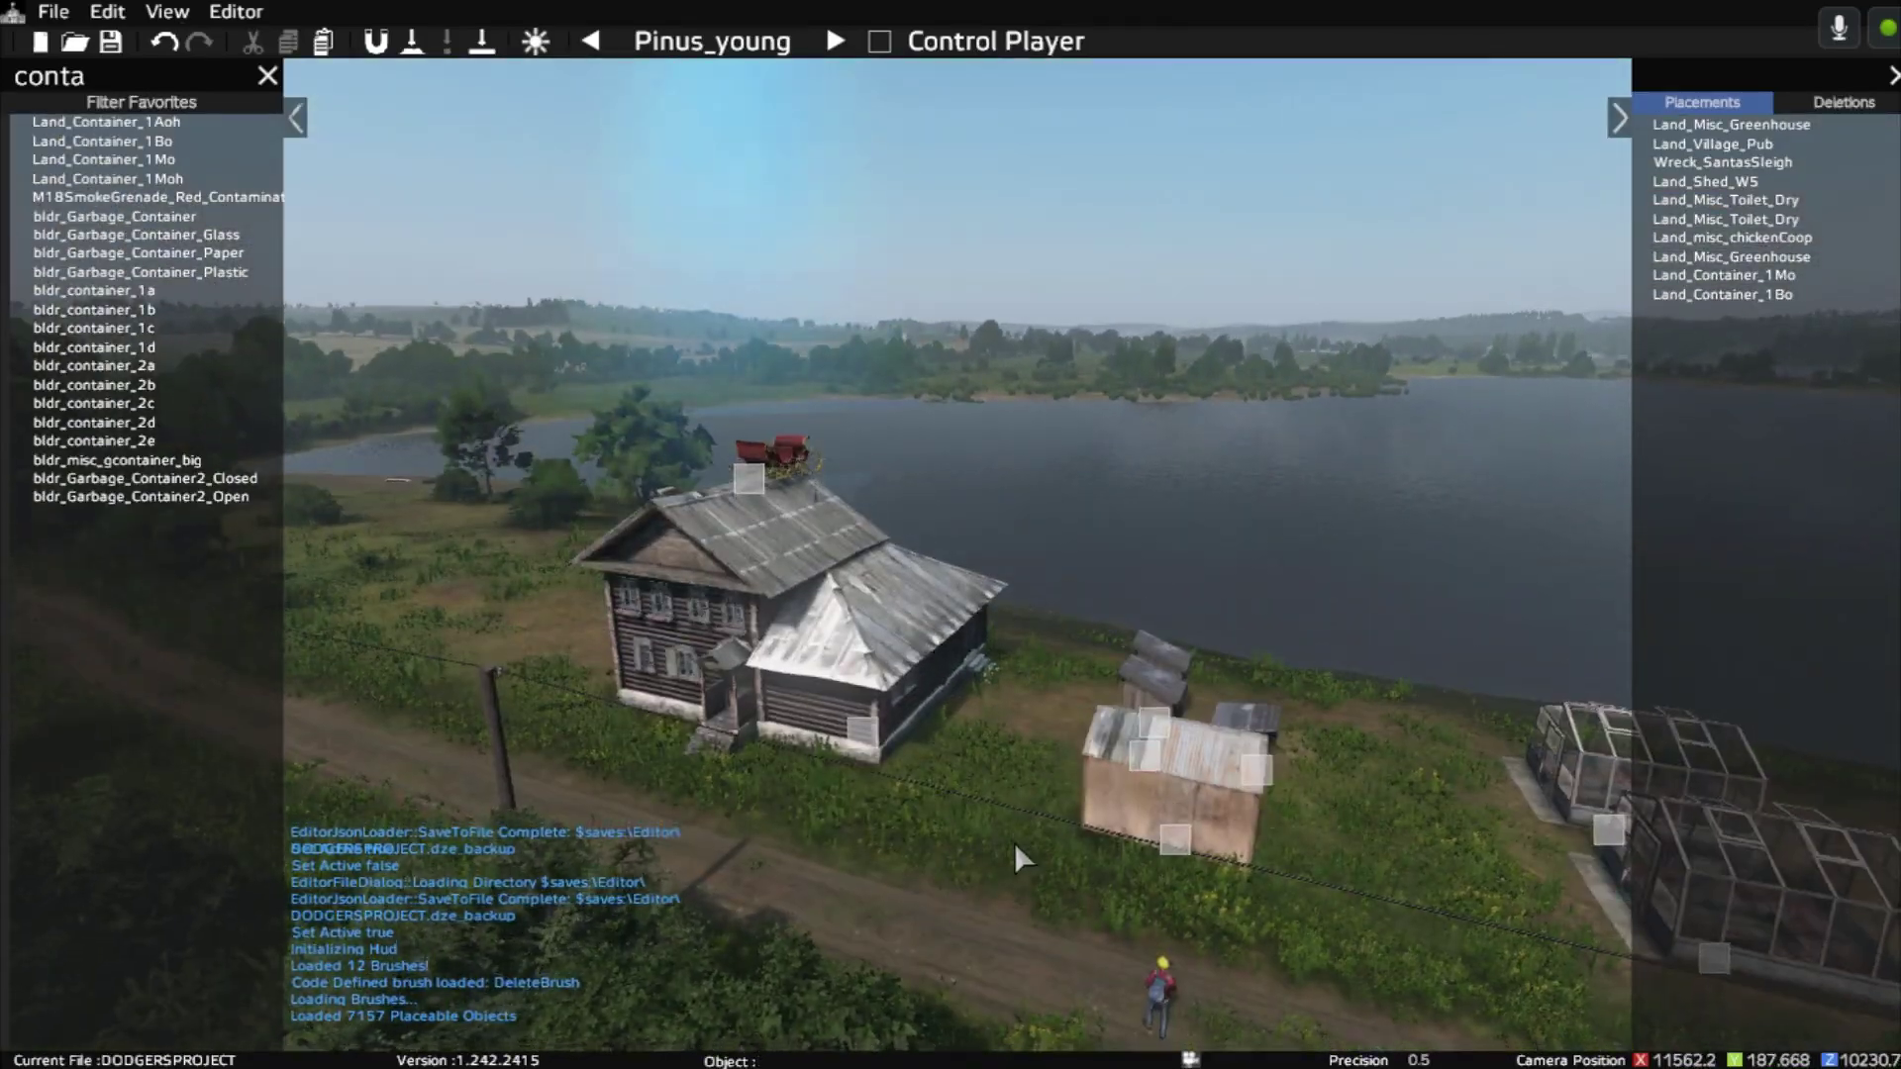
right_drag(1014, 842, 1400, 897)
key(a)
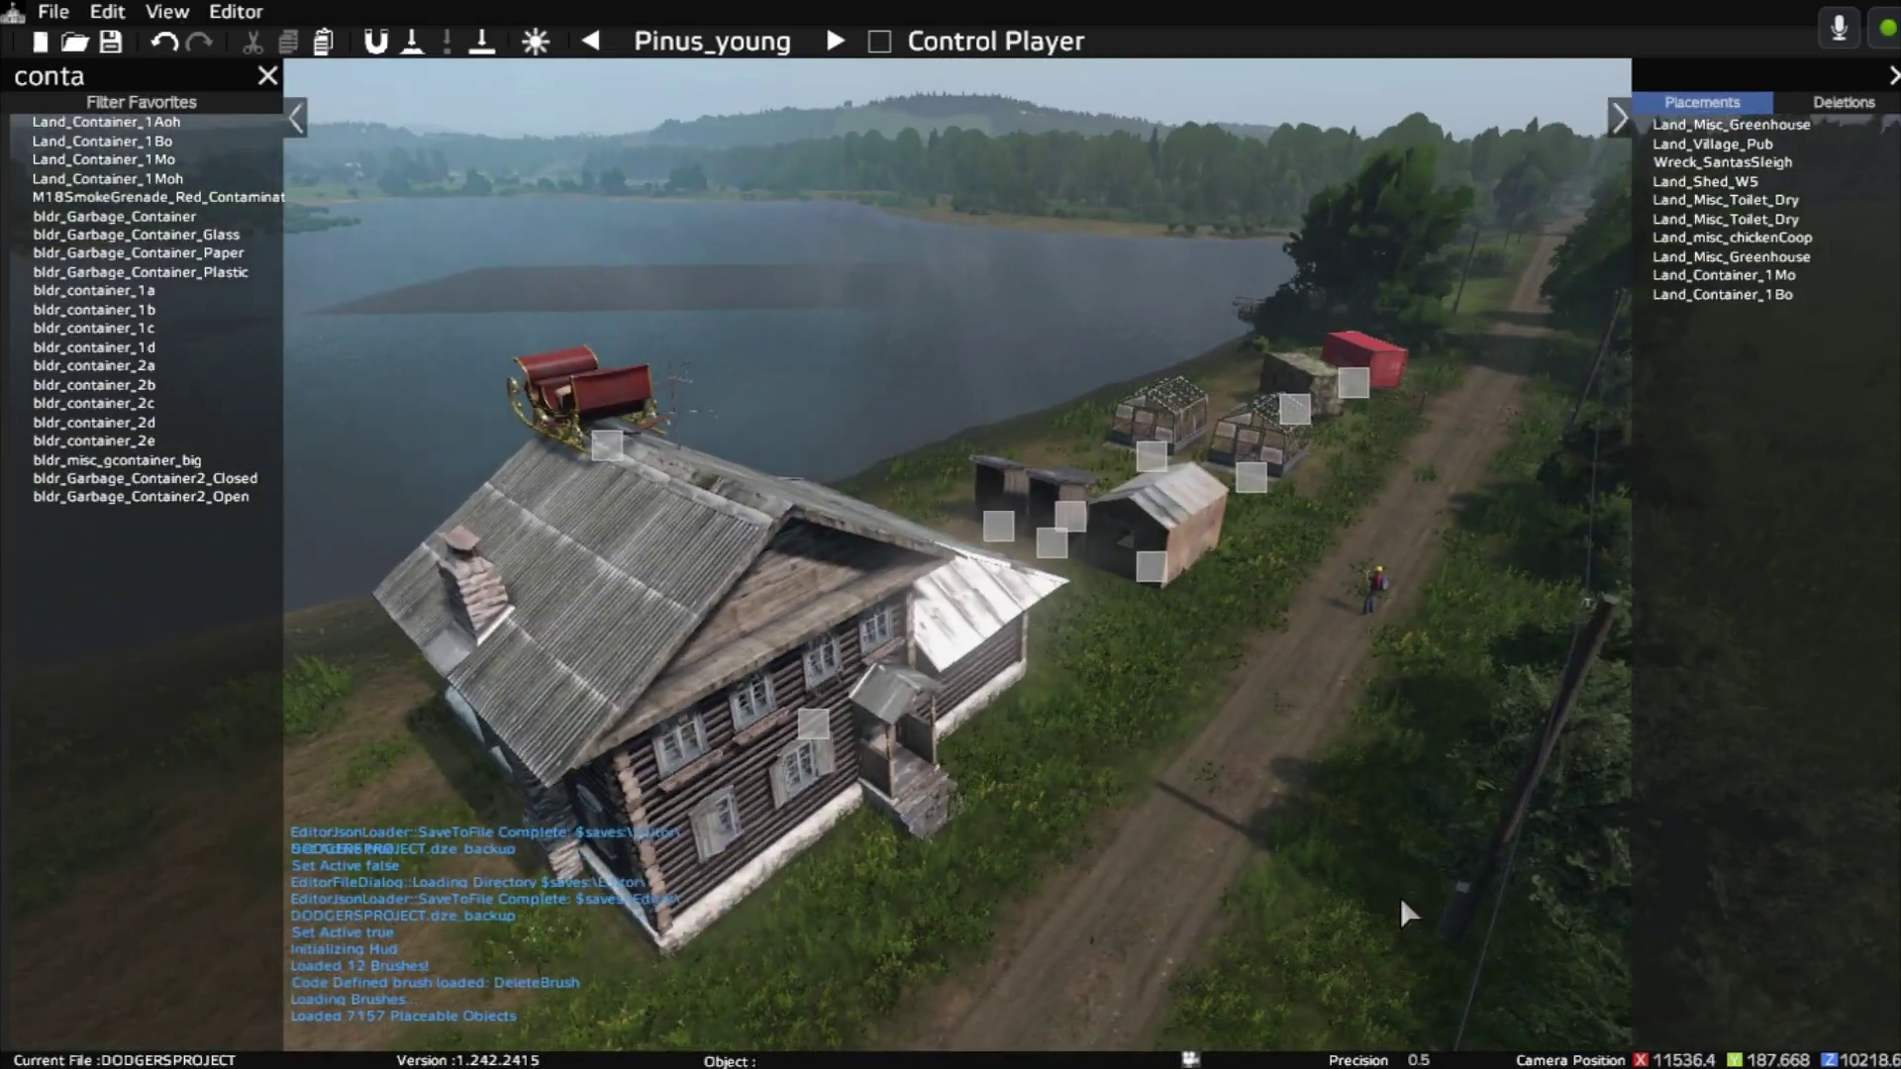
key(d)
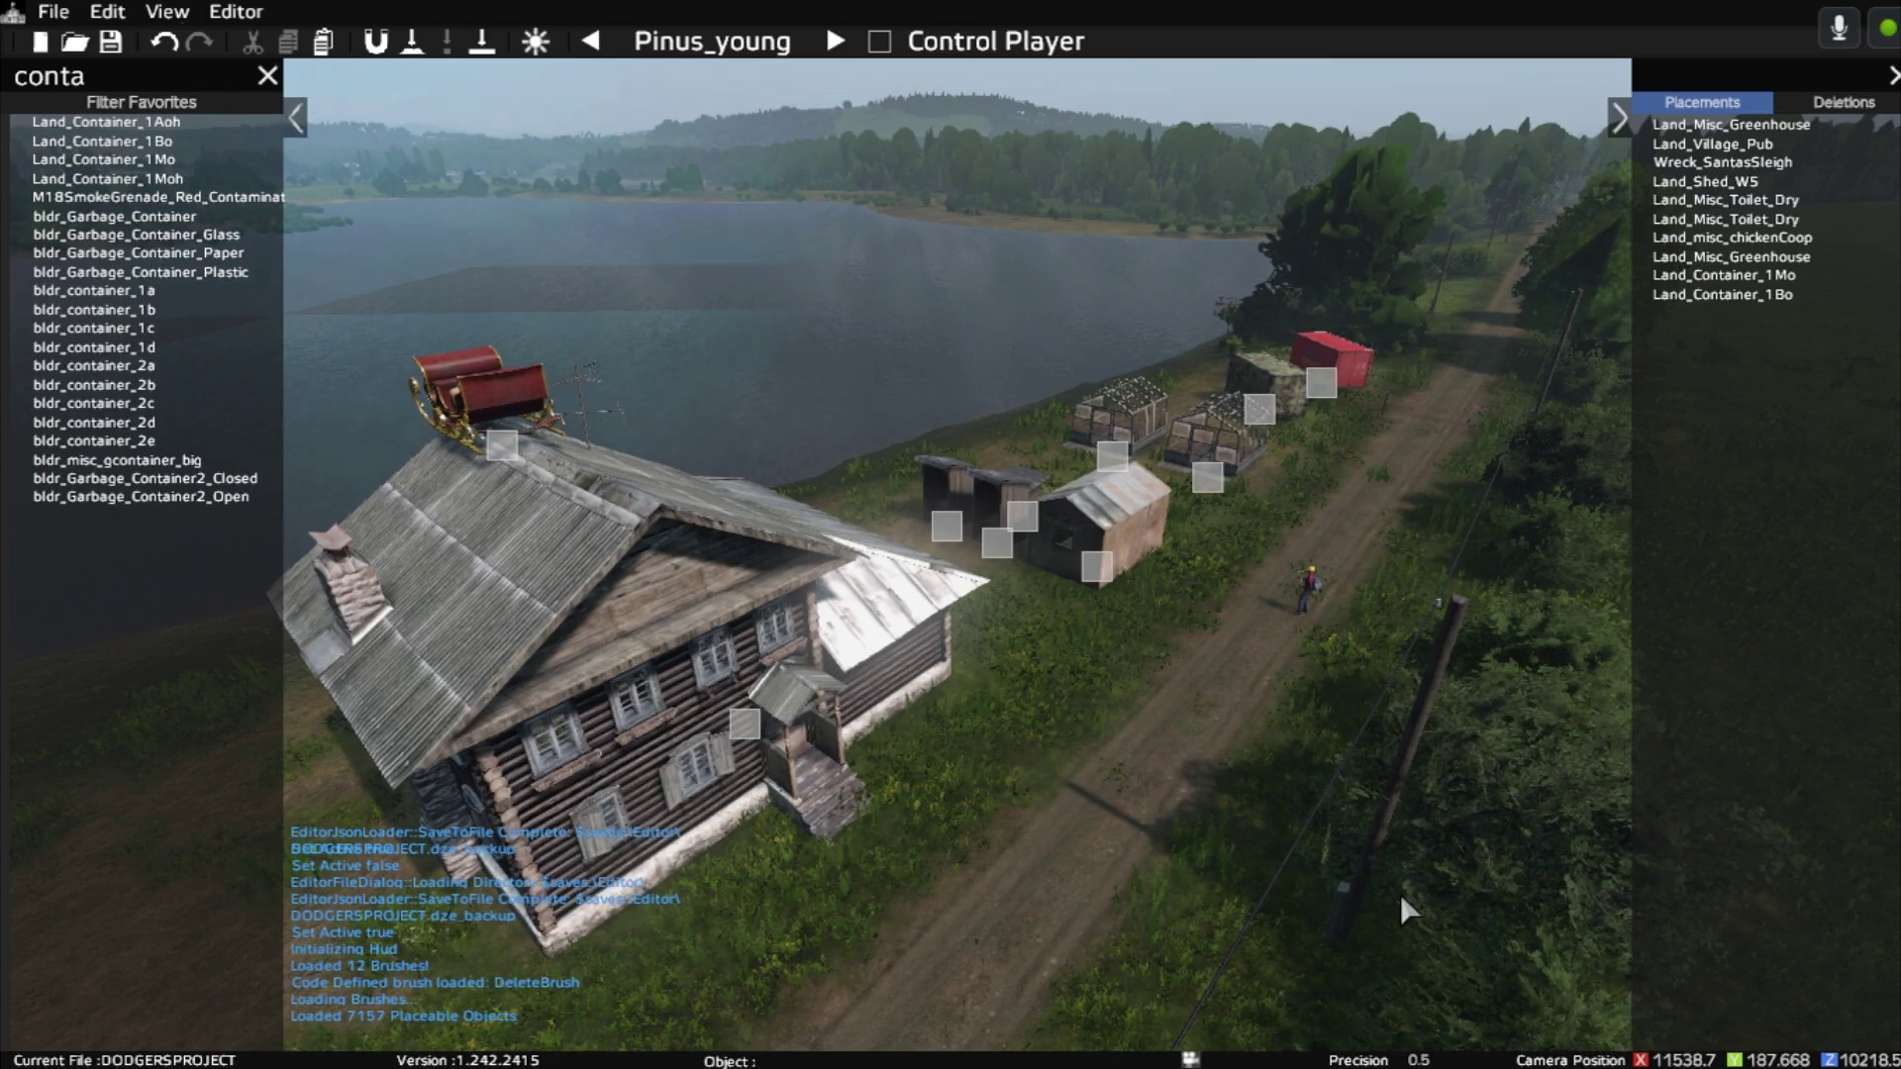
key(s)
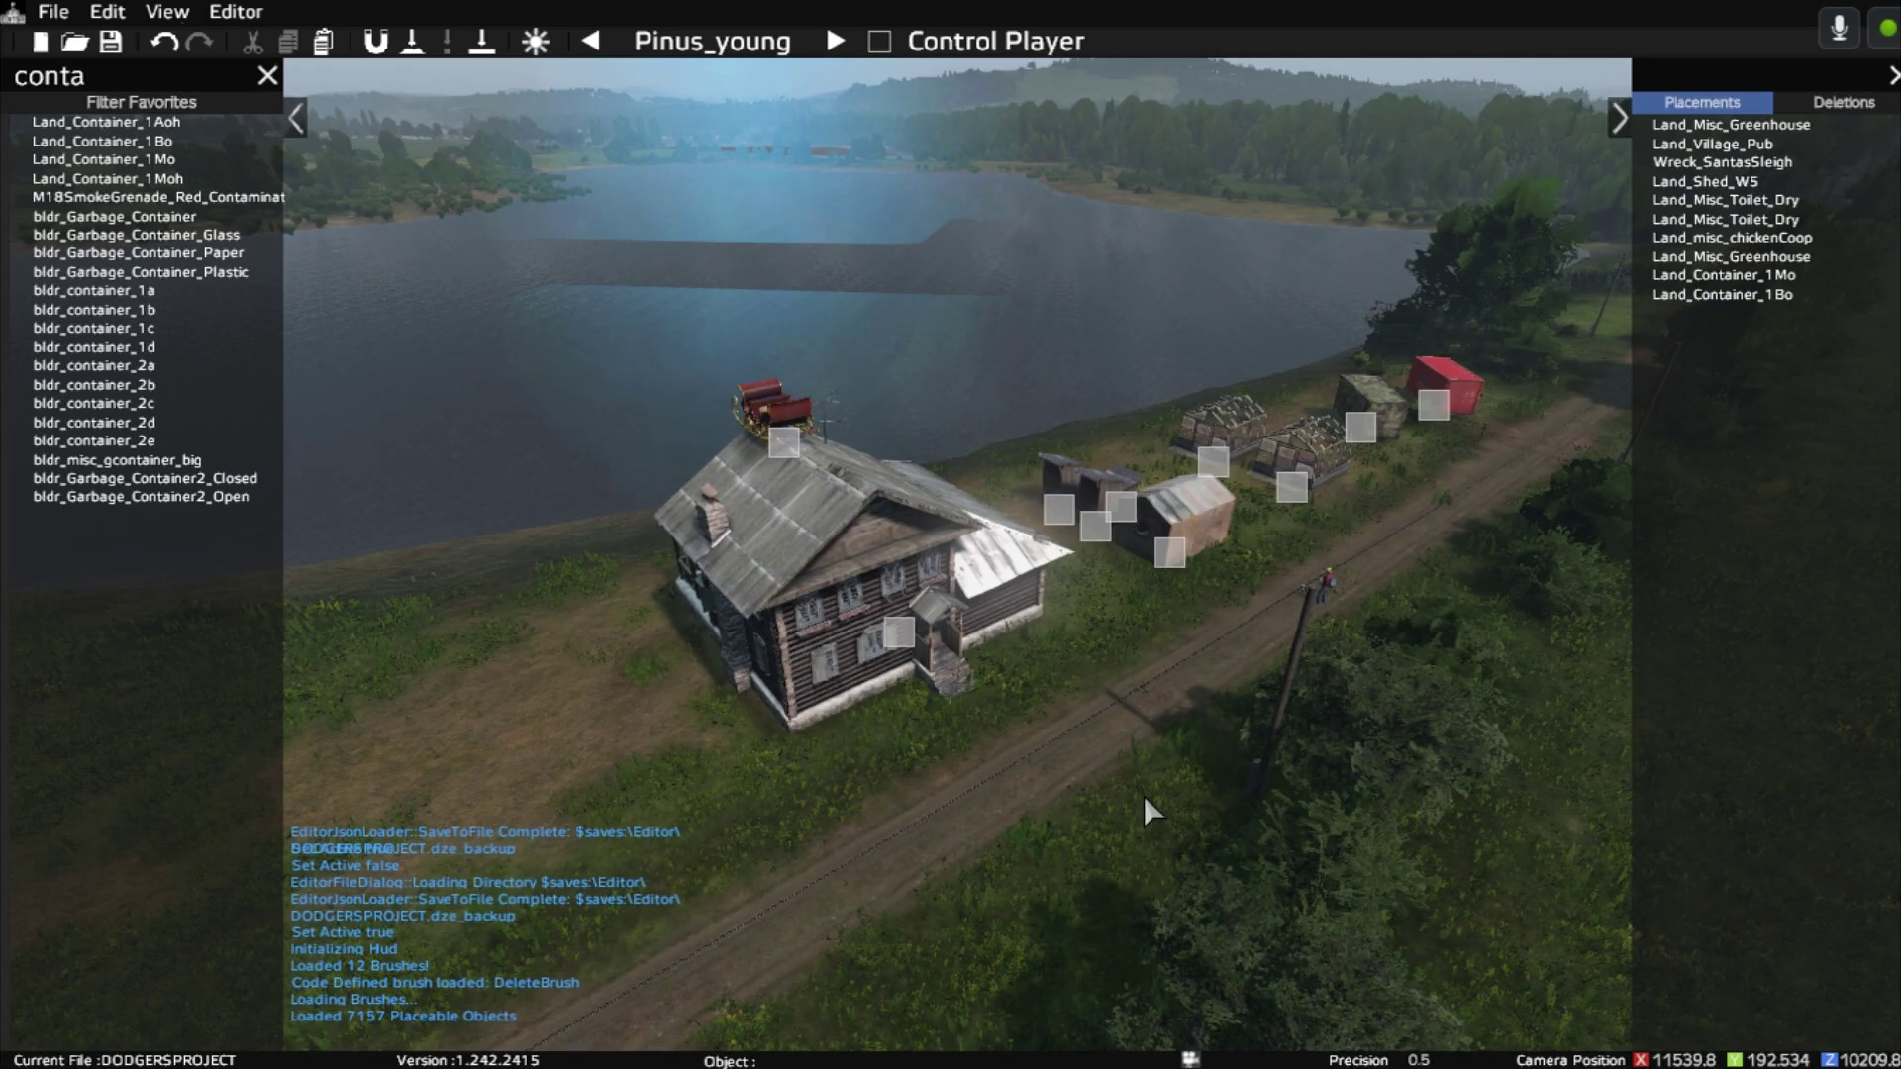
key(w)
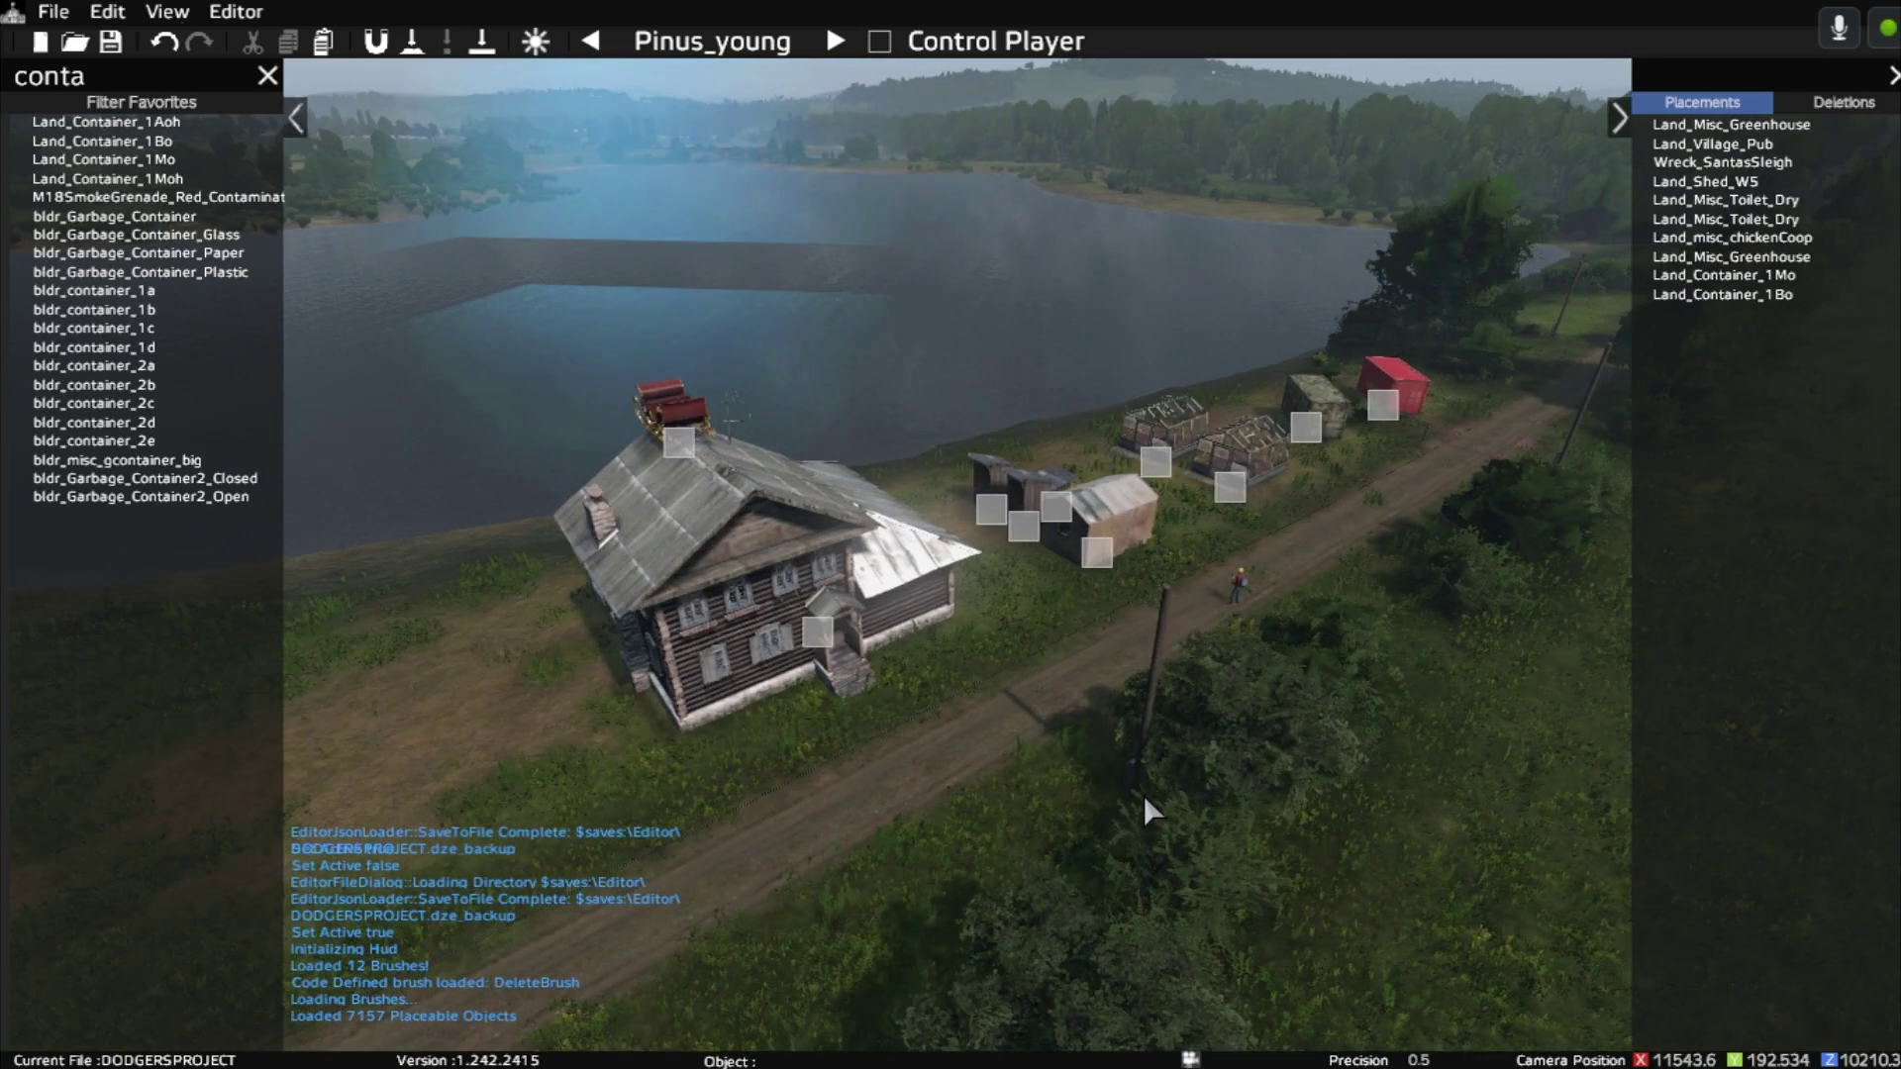